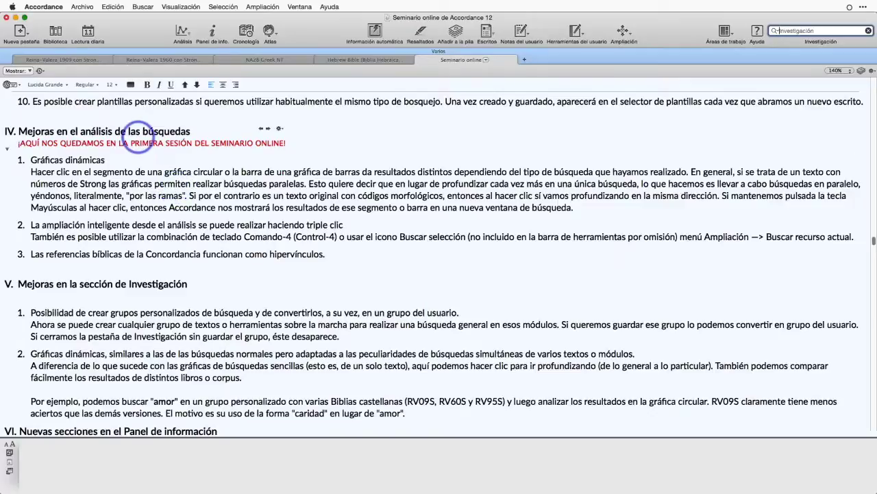
# - Switch to the Reina-Valera 1960 con Strong text at Marcos 1.21
pyautogui.click(169, 61)
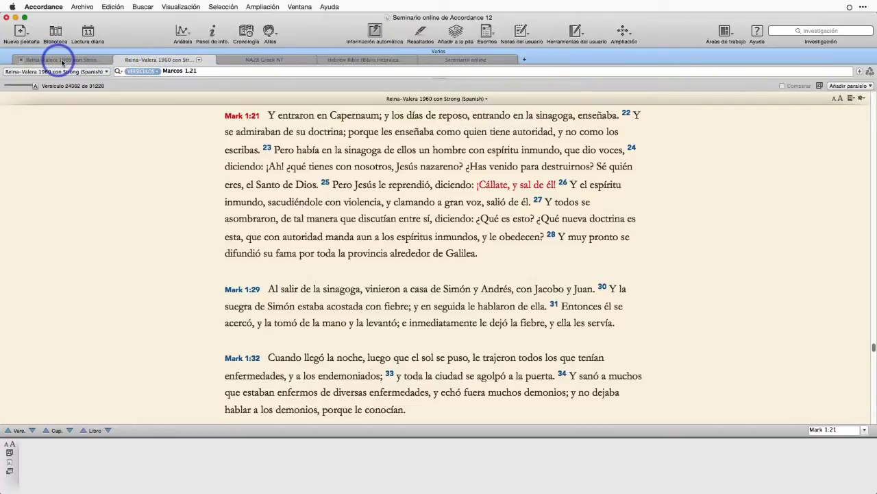
pyautogui.click(279, 60)
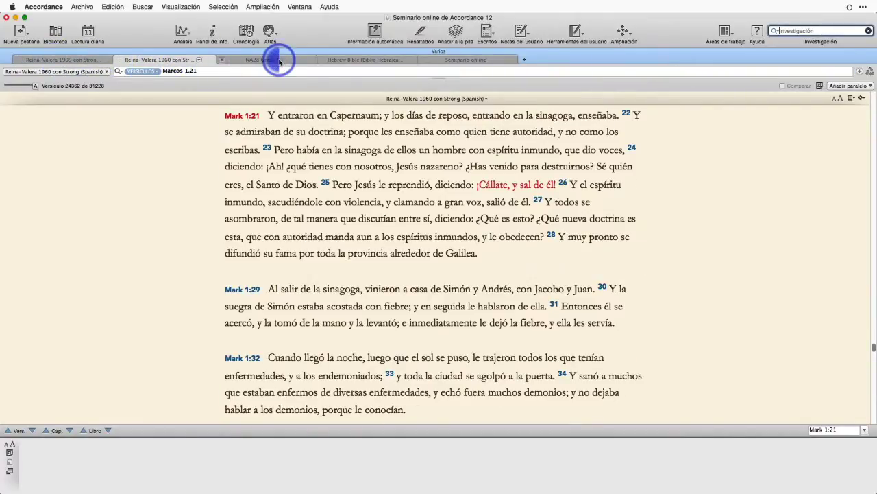
pyautogui.click(376, 59)
pyautogui.click(175, 60)
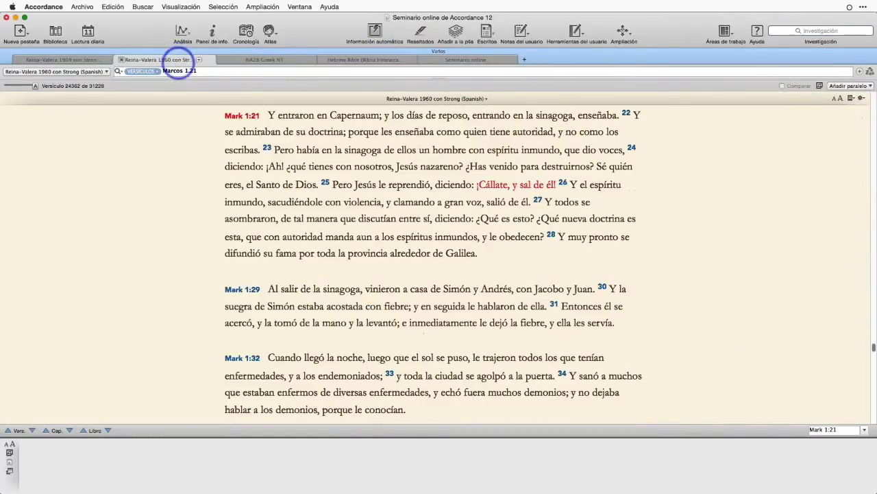
pyautogui.click(164, 180)
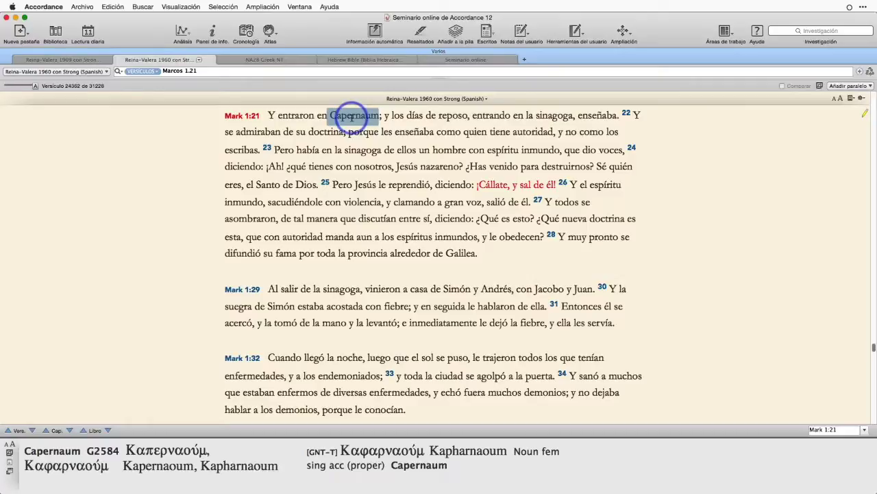
pyautogui.press('super')
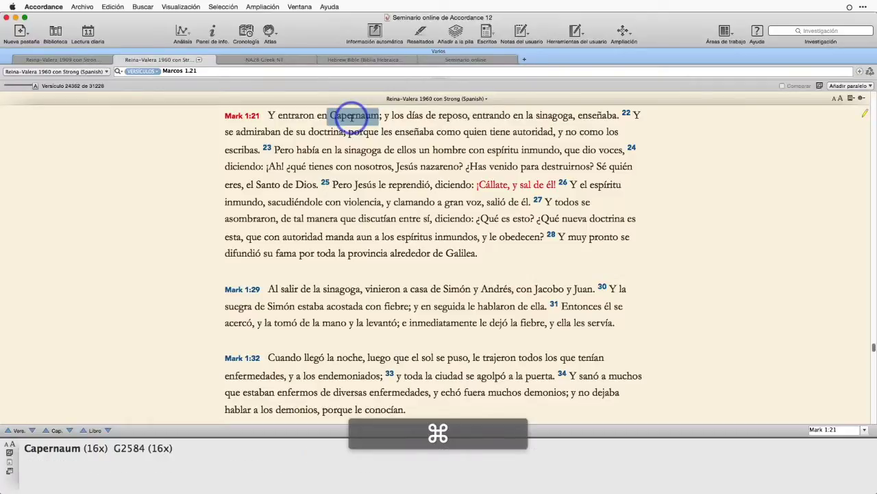
pyautogui.press('super+t')
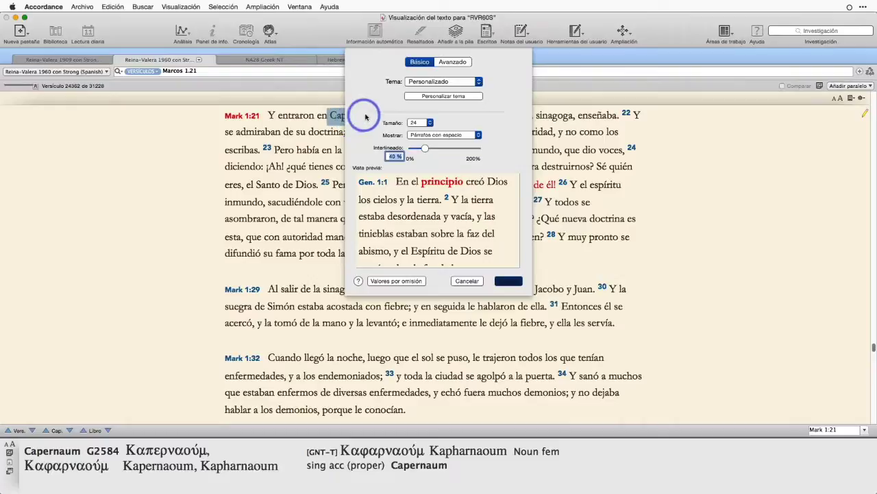
pyautogui.click(467, 281)
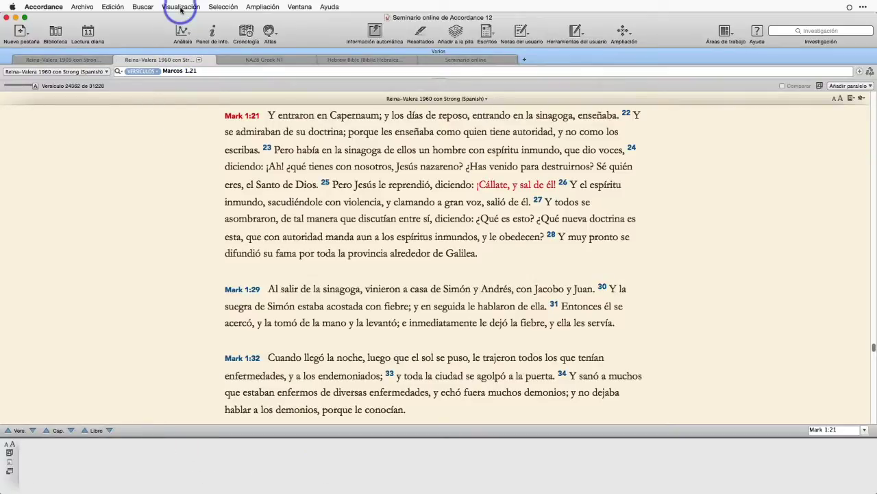
pyautogui.click(181, 7)
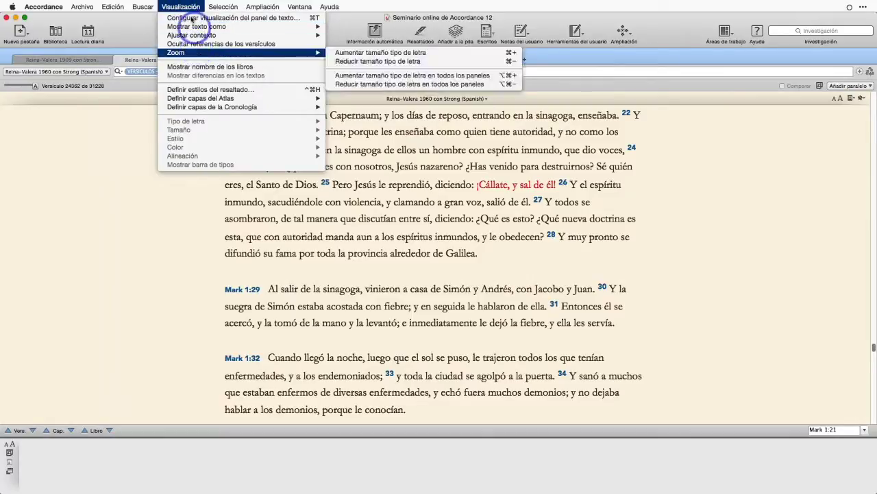
pyautogui.click(187, 260)
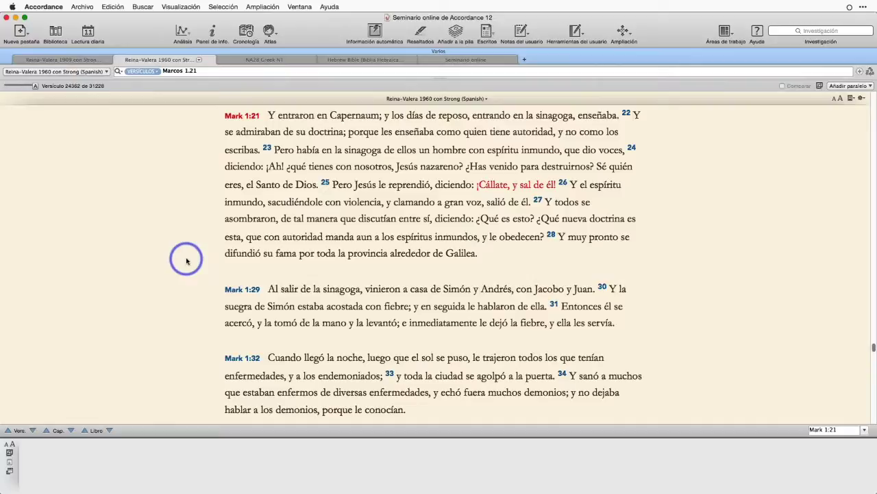
# - Configure the Reina-Valera 1960 text display to show the verses as Versículos separados
pyautogui.press('super')
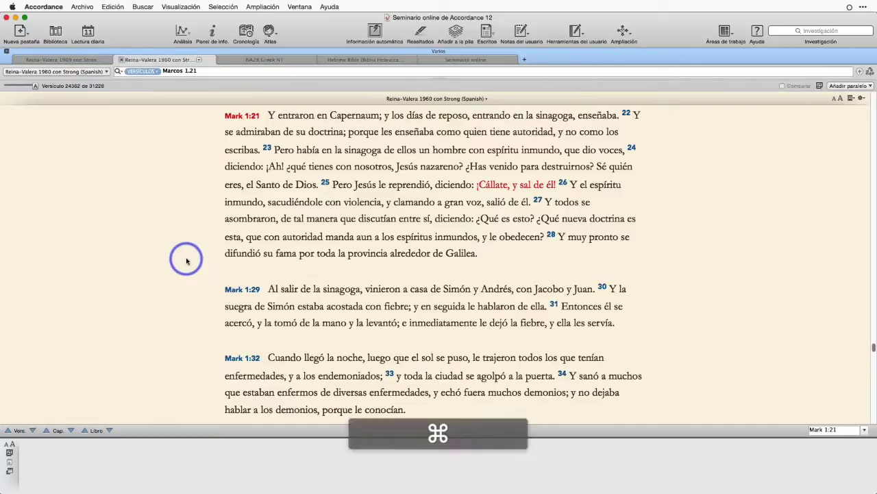
pyautogui.press('super+t')
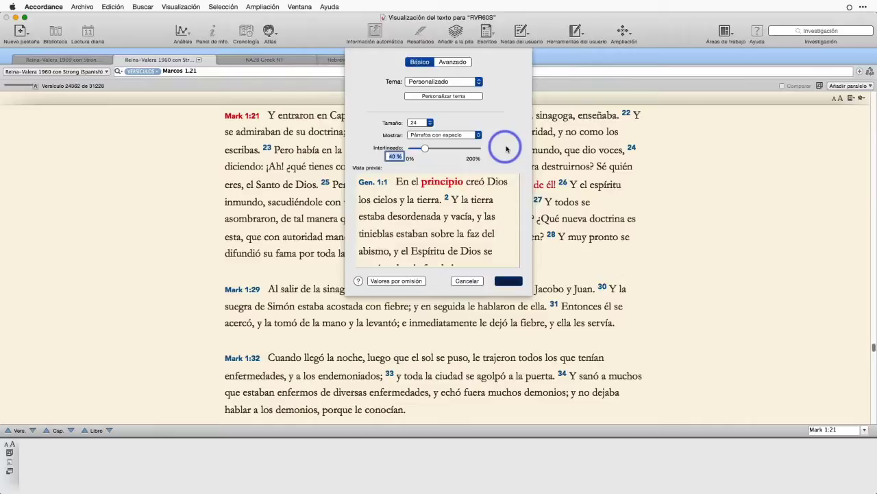
pyautogui.click(478, 135)
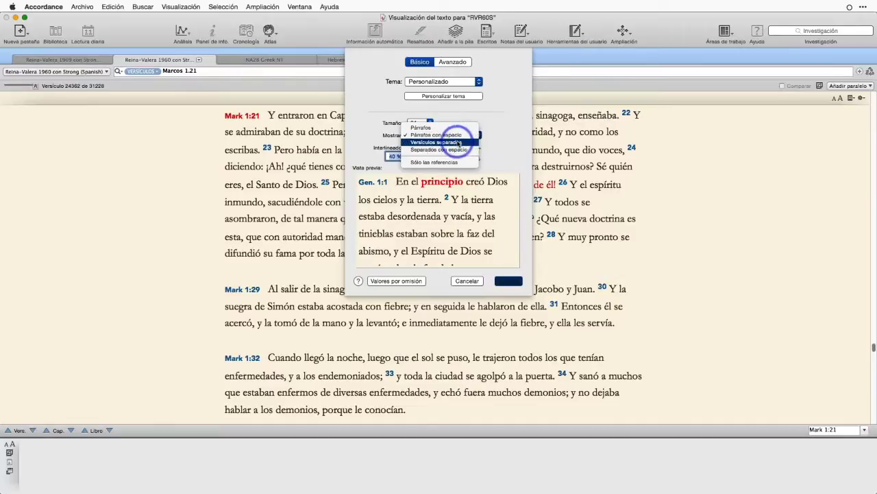
pyautogui.click(457, 142)
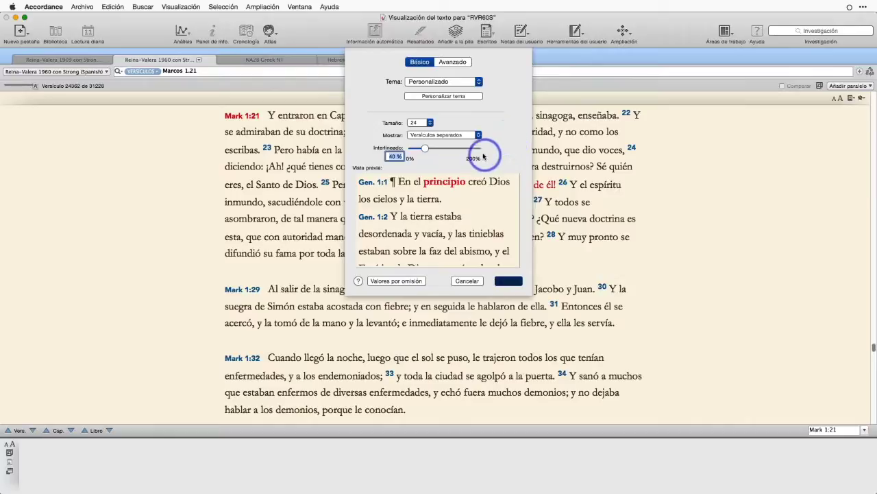
# - Enable Ocultar texto en rojo in the advanced text display settings
pyautogui.click(454, 62)
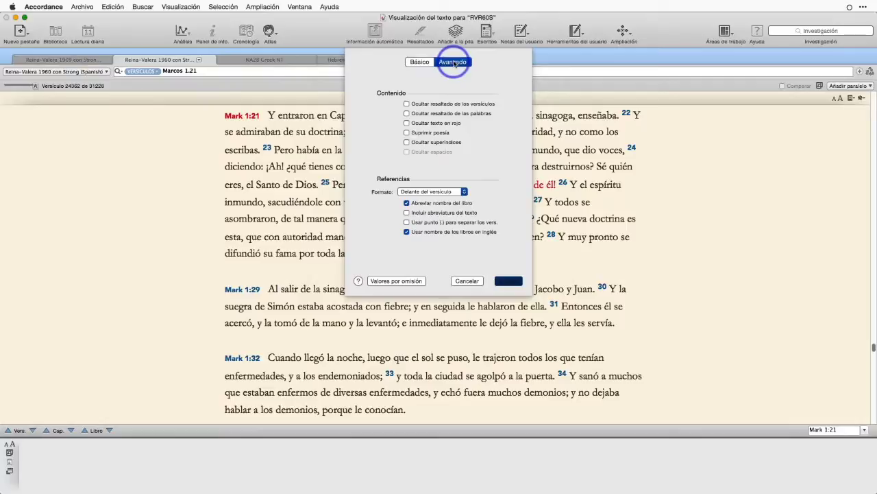
pyautogui.click(419, 62)
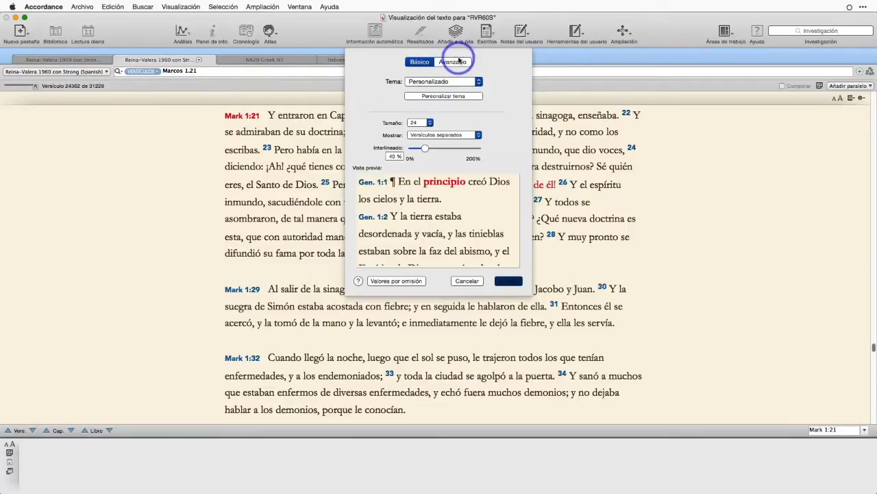
pyautogui.click(453, 63)
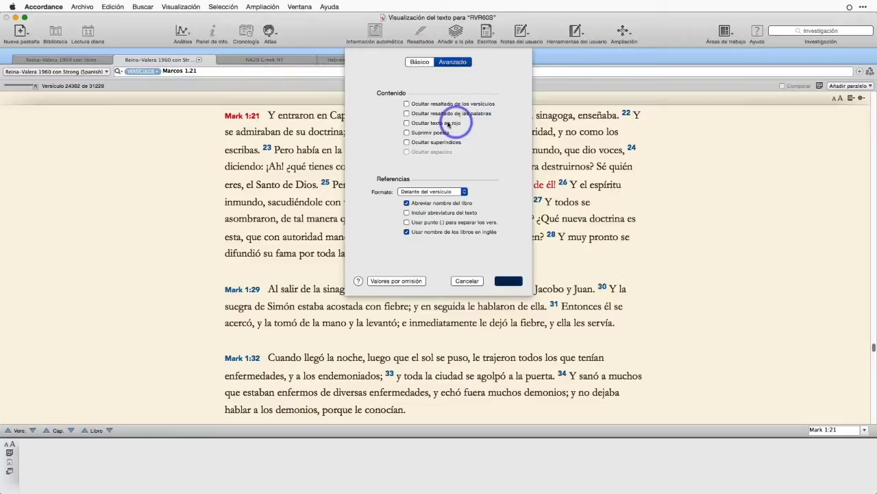
pyautogui.click(407, 123)
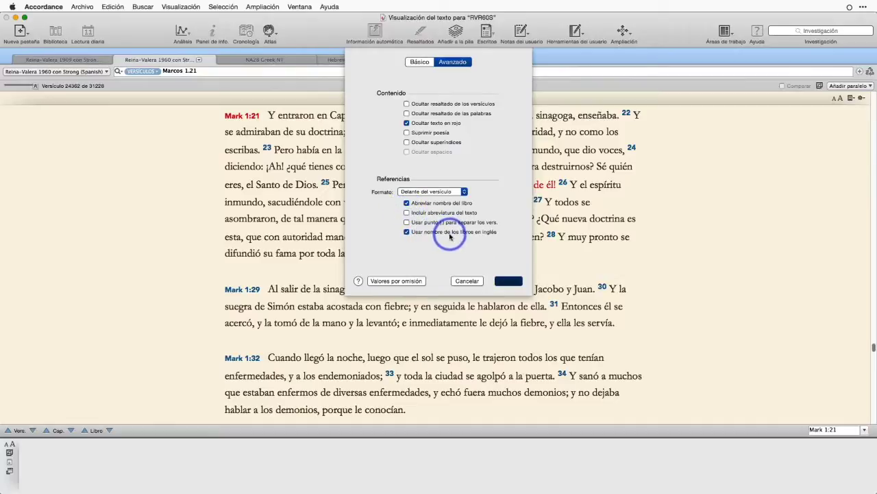
# - Turn off the English book names in the verse references and apply the text display settings
pyautogui.press('alt')
pyautogui.hotkey('alt', 'z')
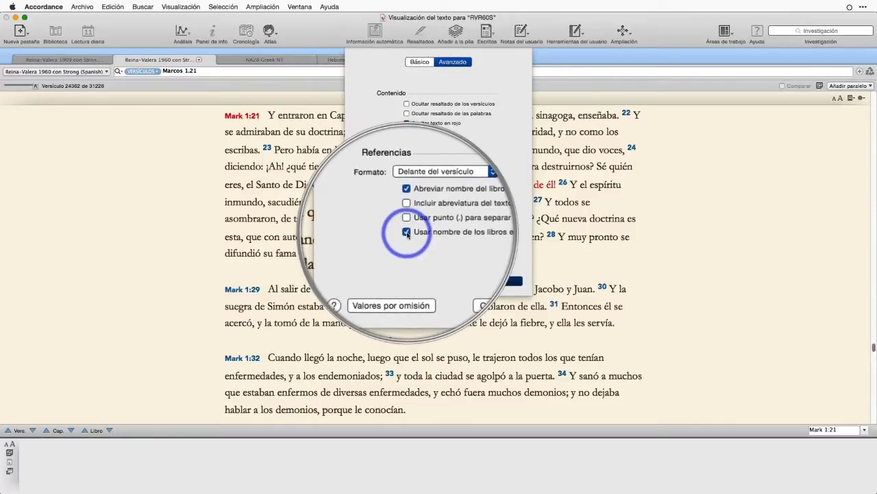
pyautogui.click(407, 232)
pyautogui.hotkey('alt', 'z')
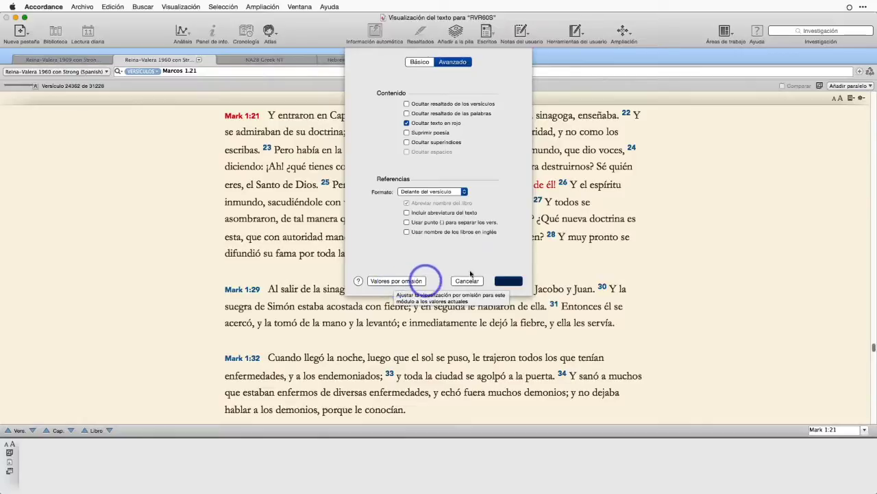
pyautogui.click(509, 279)
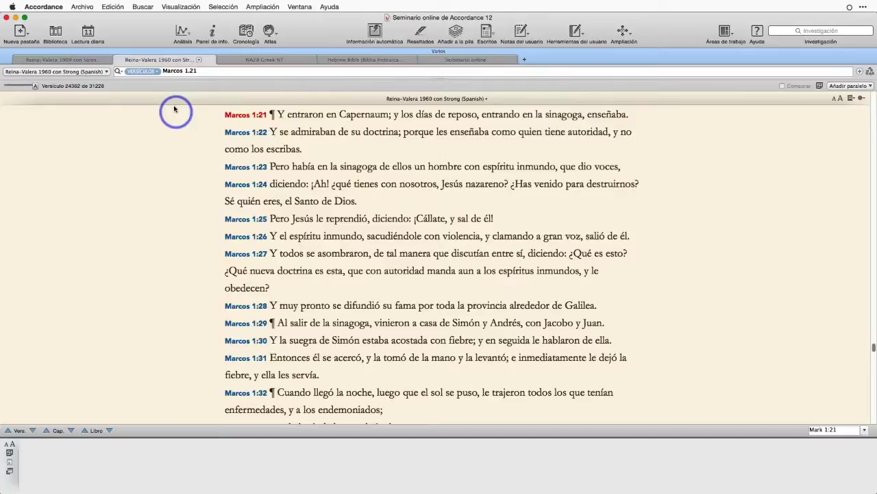
# - Change the search mode for the Marcos 1.21 entry from verses to Palabras
pyautogui.click(206, 72)
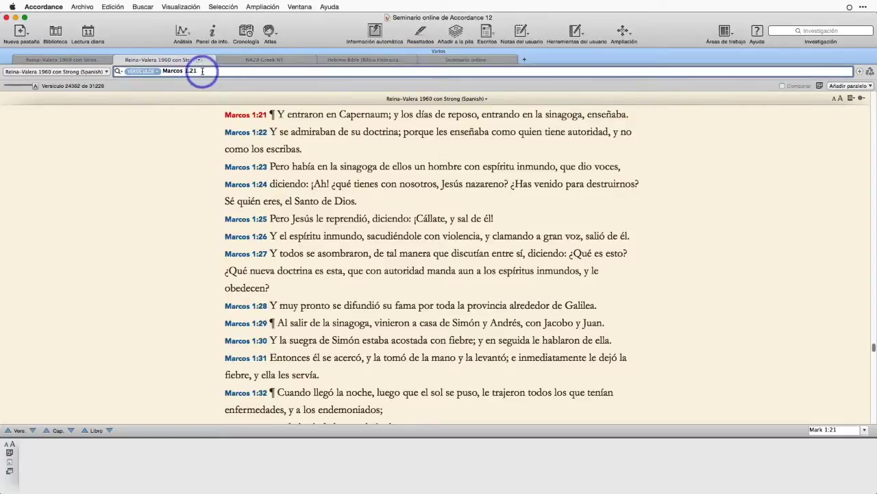
pyautogui.moveTo(164, 71); pyautogui.dragTo(202, 71)
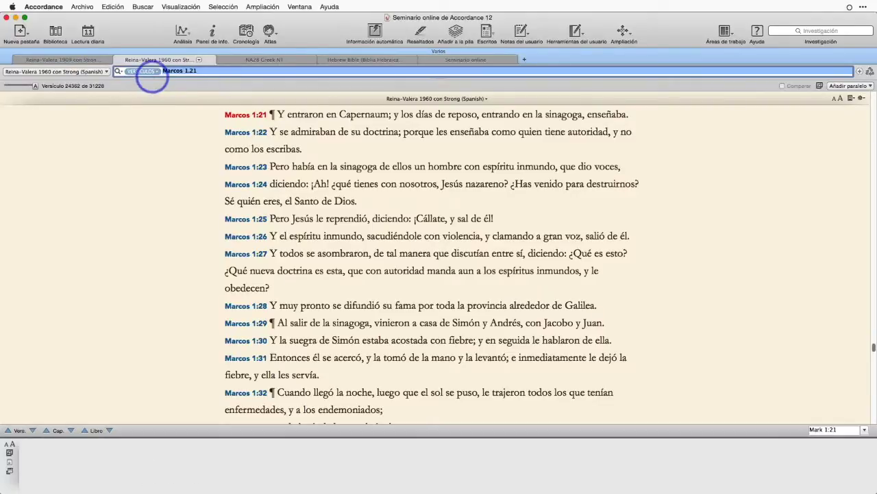
pyautogui.click(159, 72)
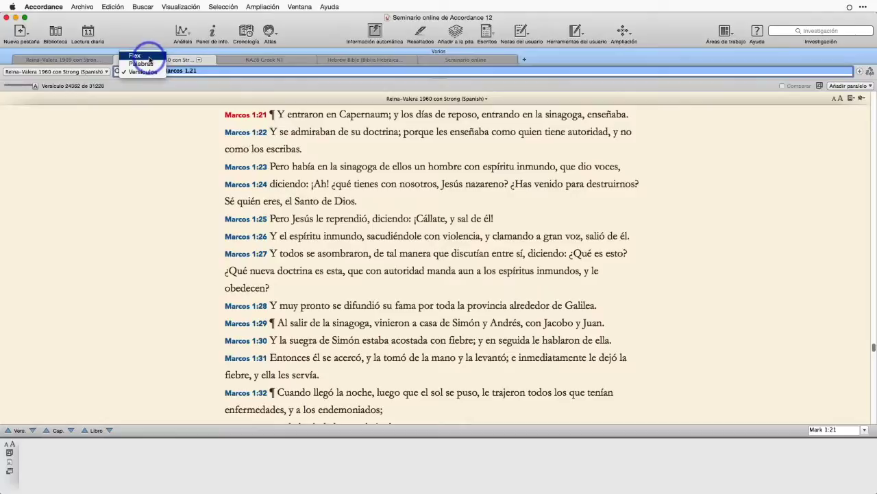
pyautogui.click(150, 65)
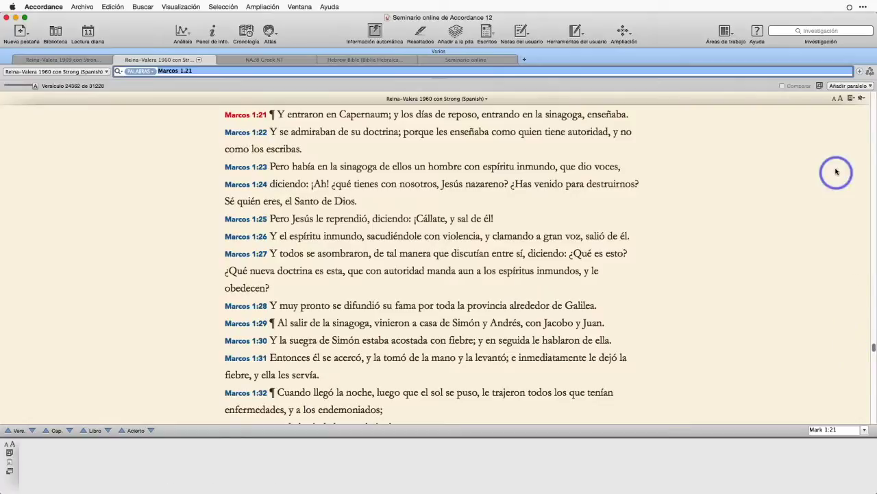
# - Add a Rango criterion to the search and limit it to Nuevo Testamento
pyautogui.click(821, 129)
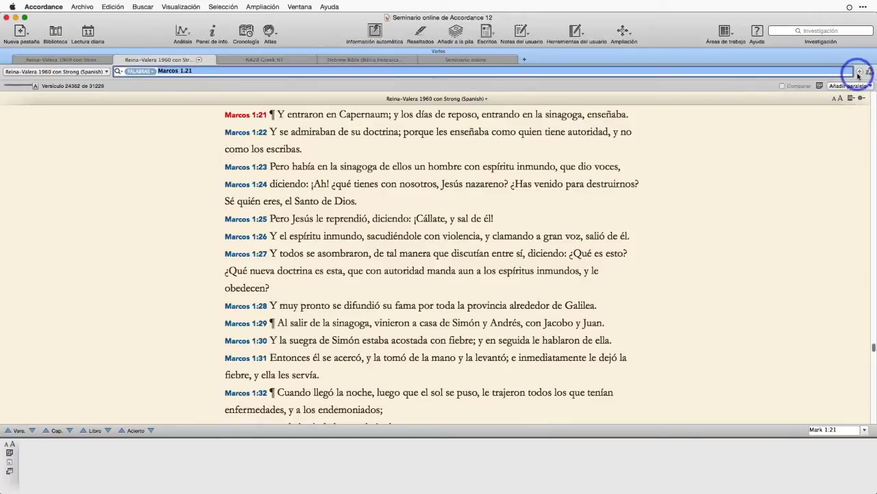
pyautogui.hotkey('alt', 'z')
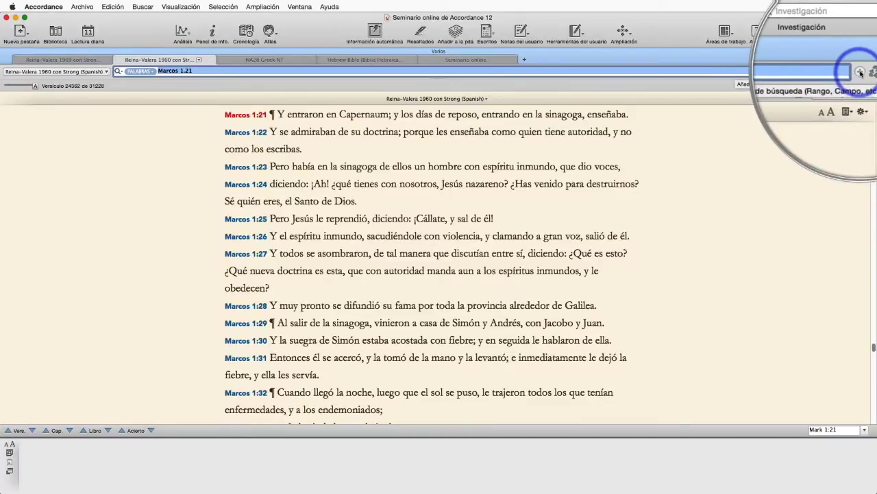
pyautogui.click(860, 73)
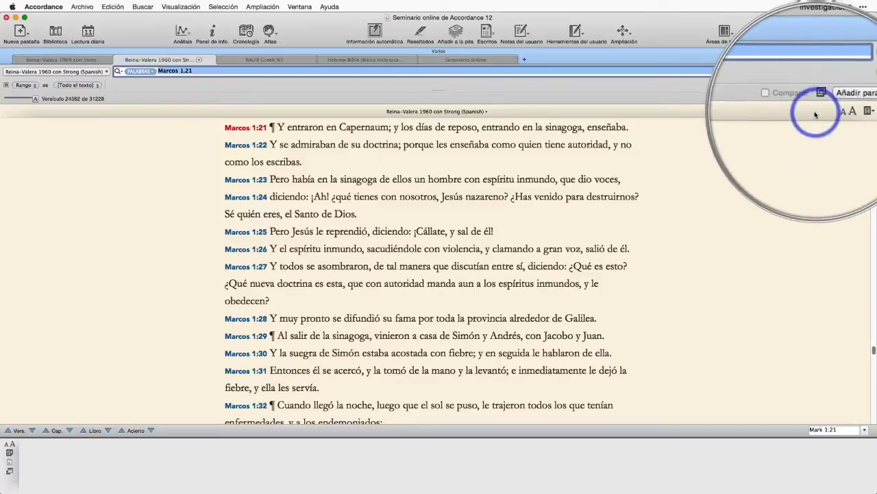
pyautogui.hotkey('alt', 'z')
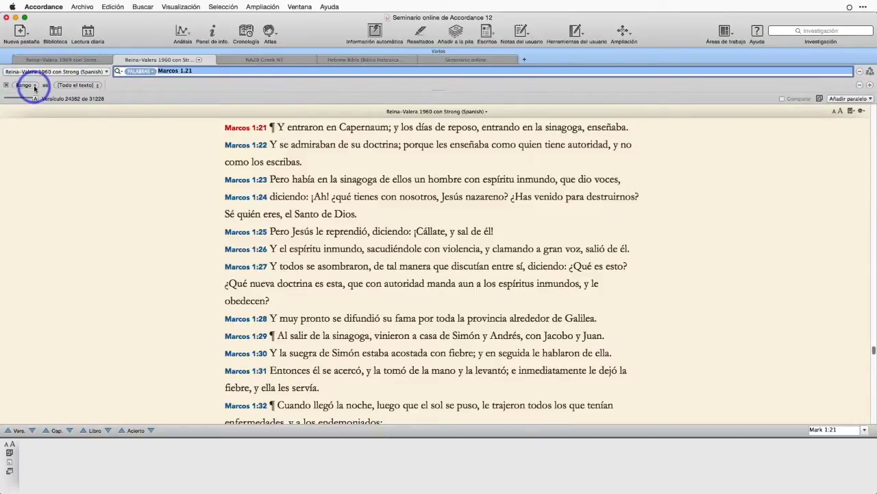
pyautogui.click(98, 86)
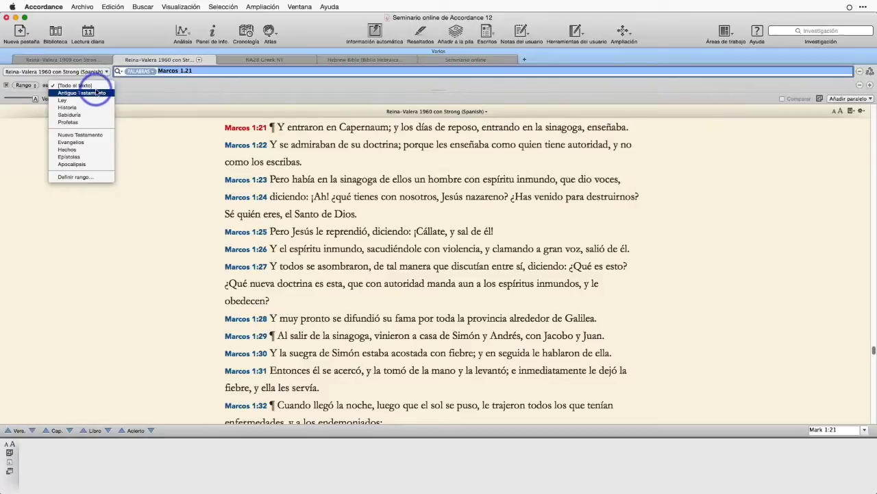
pyautogui.click(95, 137)
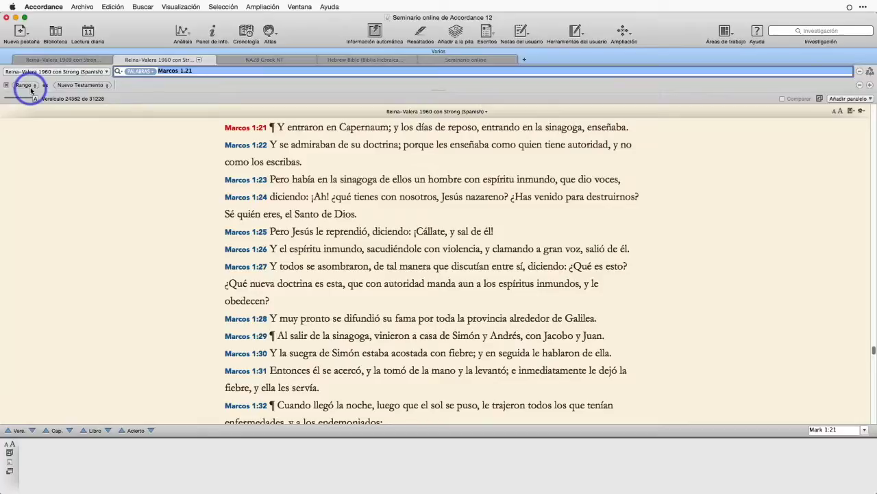
# - Replace the Marcos 1.21 search entry with the word "amor"
pyautogui.click(195, 70)
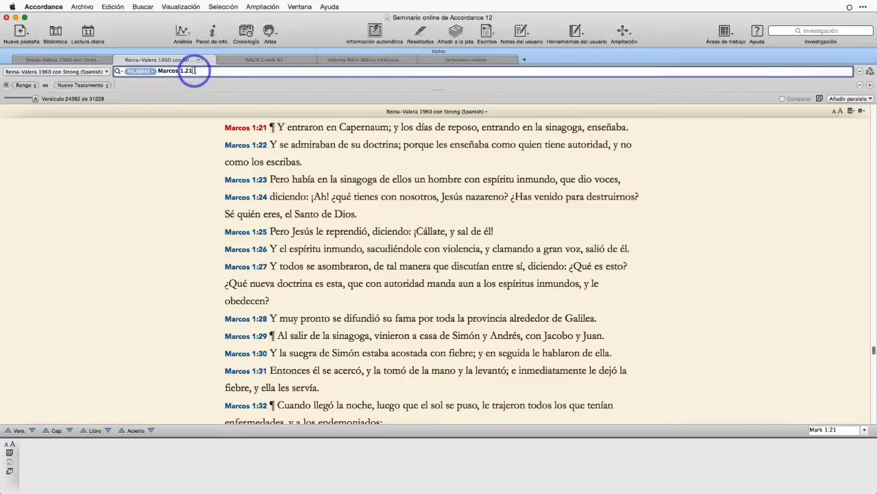
pyautogui.moveTo(192, 73); pyautogui.dragTo(152, 74)
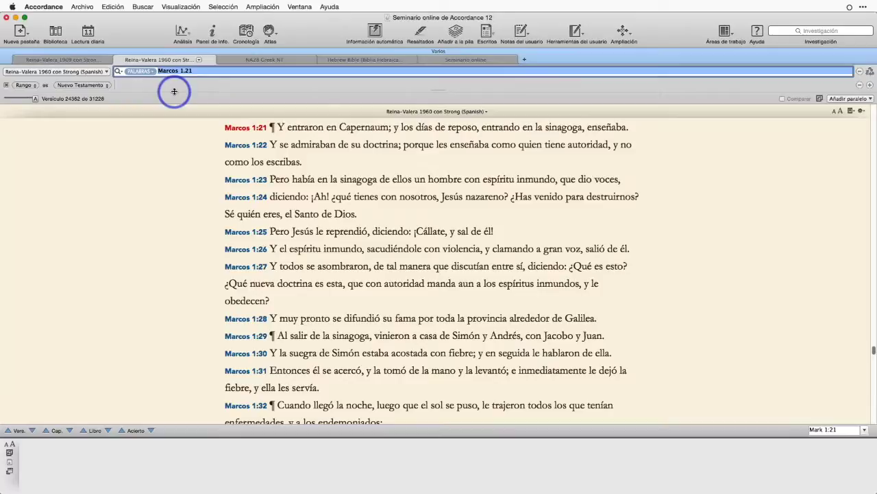
pyautogui.write('amor')
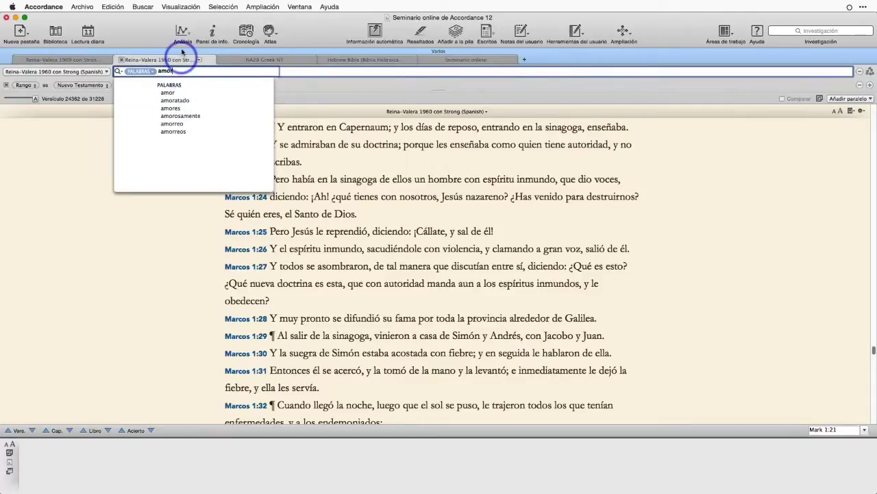
# - Add the OR command and the word "amar" after "amor" in the word search, and run it
pyautogui.click(143, 7)
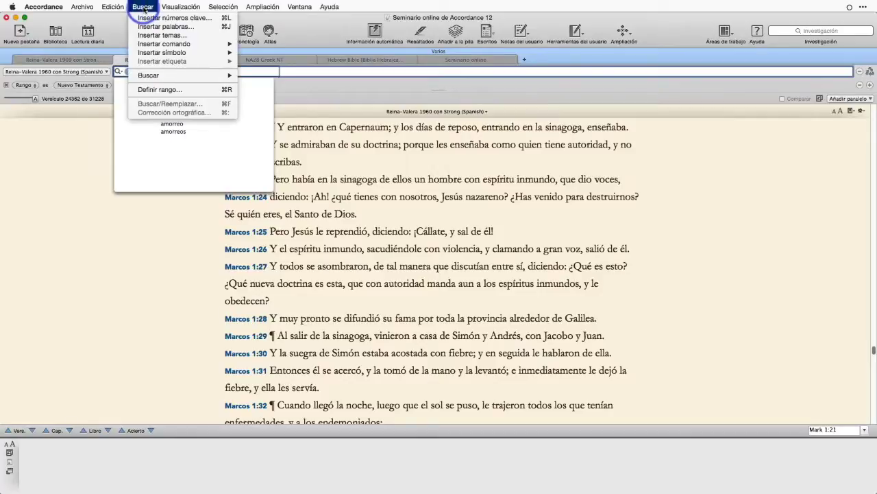
pyautogui.moveTo(168, 43)
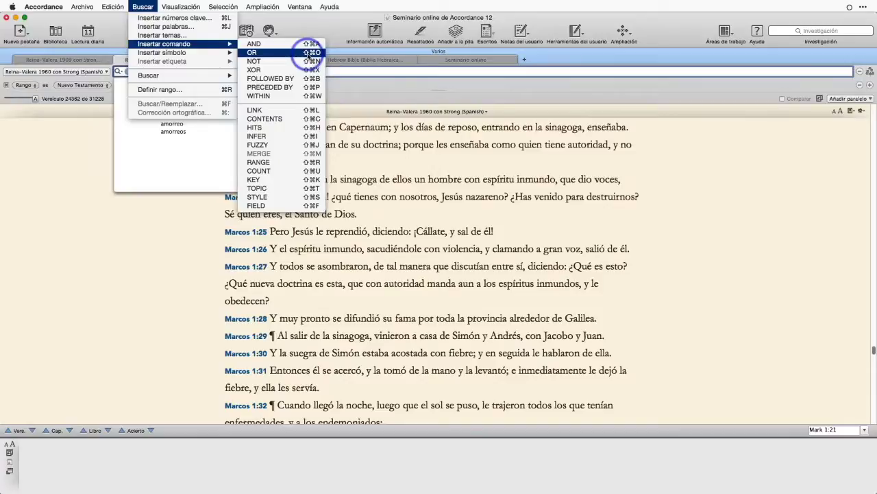
pyautogui.click(290, 53)
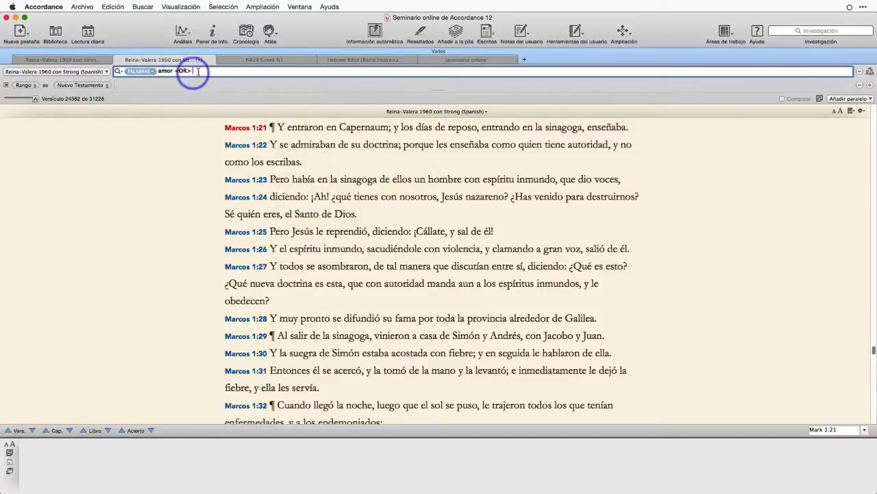
pyautogui.write('amar')
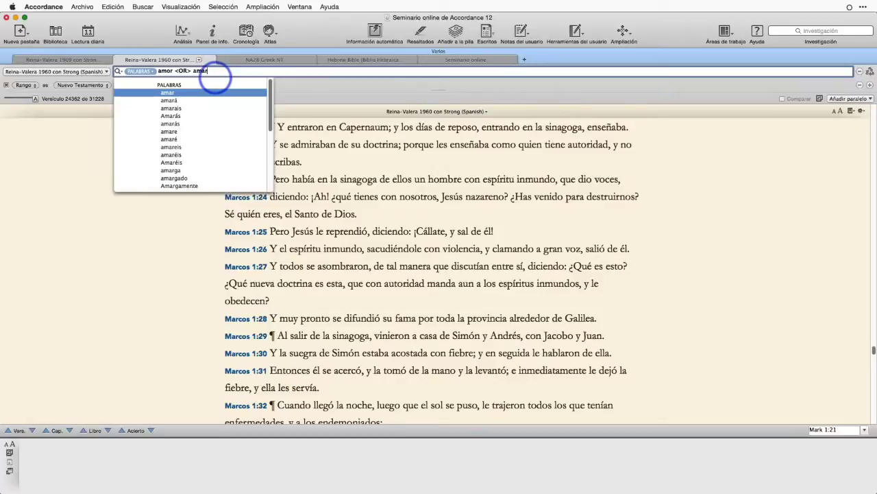
pyautogui.press('Return')
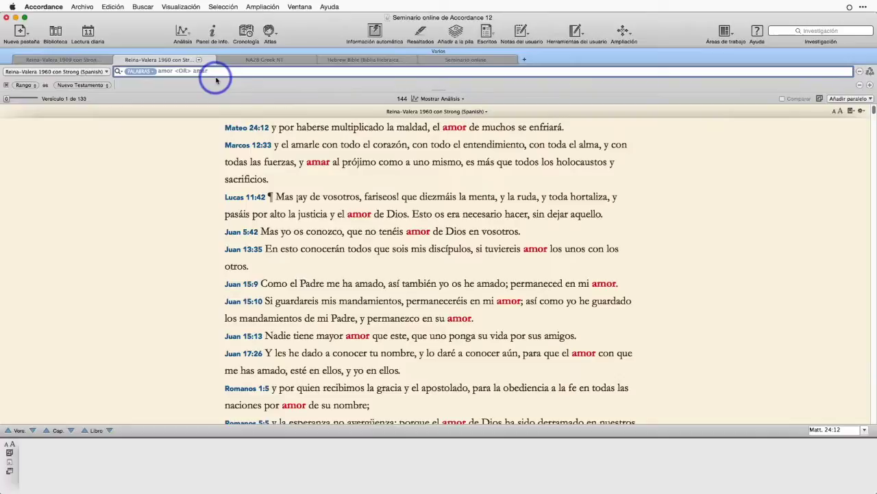
# - Look through the highlighted search results and look up "amar" in Marcos 12:33 in the Diccionario Griego (Strong)
pyautogui.moveTo(327, 145)
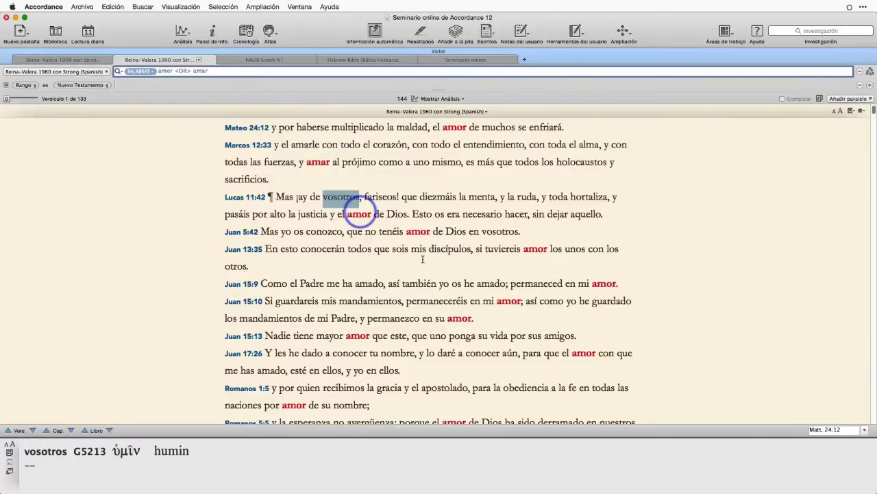
pyautogui.moveTo(419, 302)
pyautogui.scroll(-5, 420, 302)
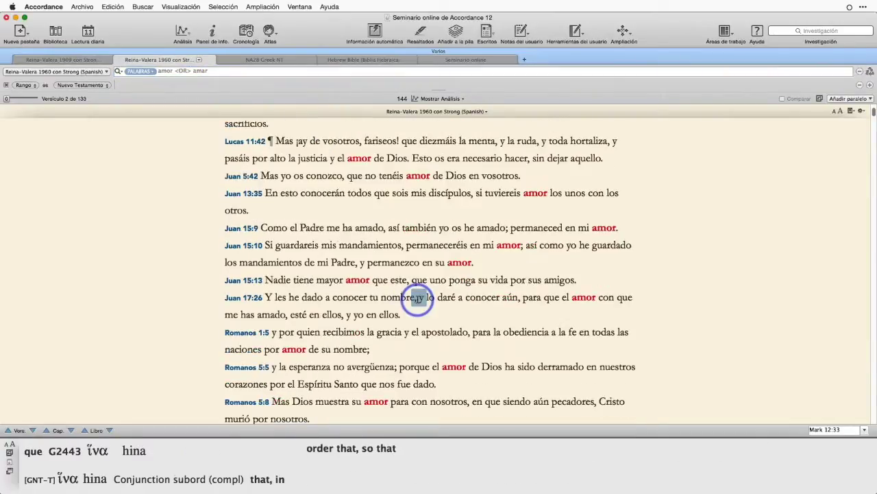
pyautogui.scroll(-9, 418, 300)
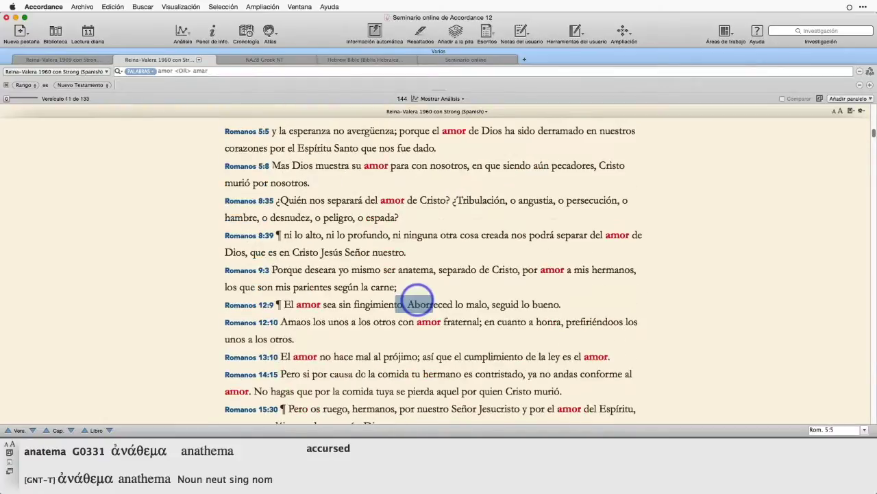
pyautogui.scroll(-12, 417, 299)
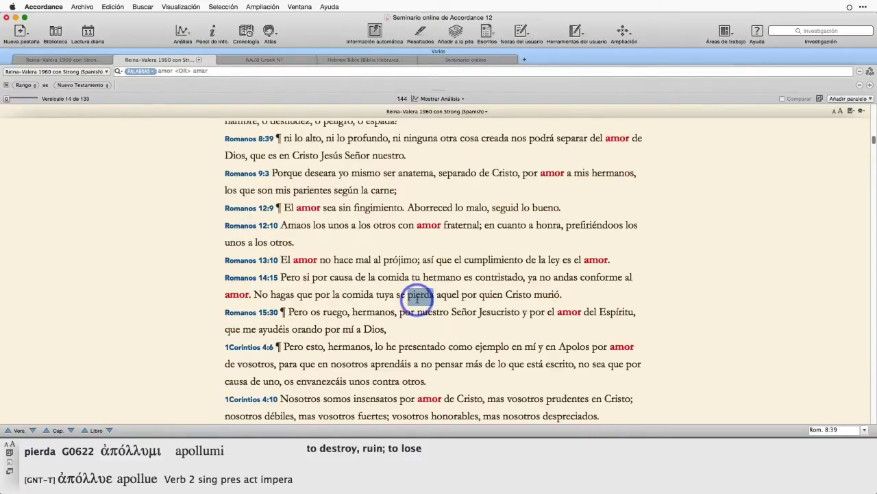
pyautogui.scroll(20, 417, 300)
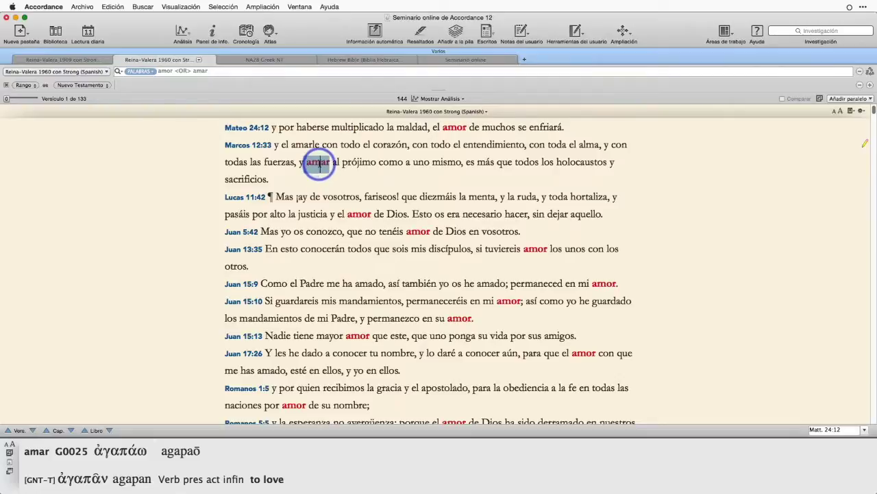
pyautogui.moveTo(318, 165)
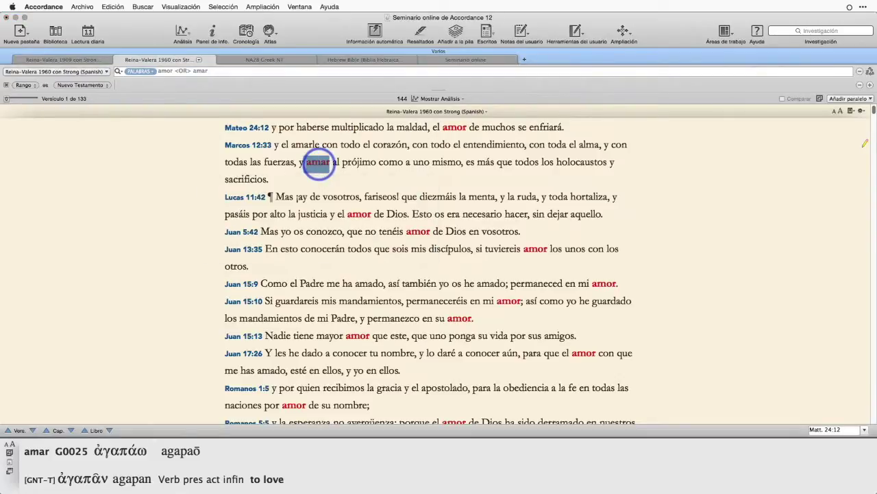
pyautogui.doubleClick(318, 162)
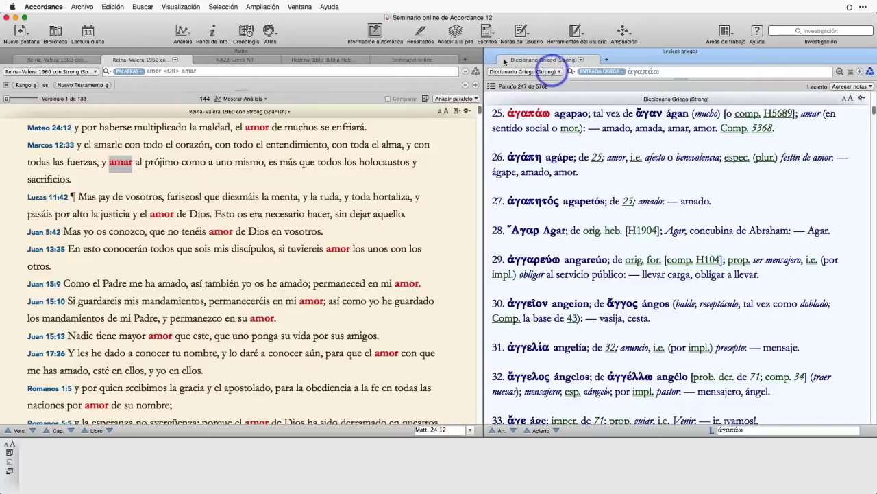
# - Open the program preferences, move the dialog off the dictionary text, and show the Ampliación settings
pyautogui.click(38, 8)
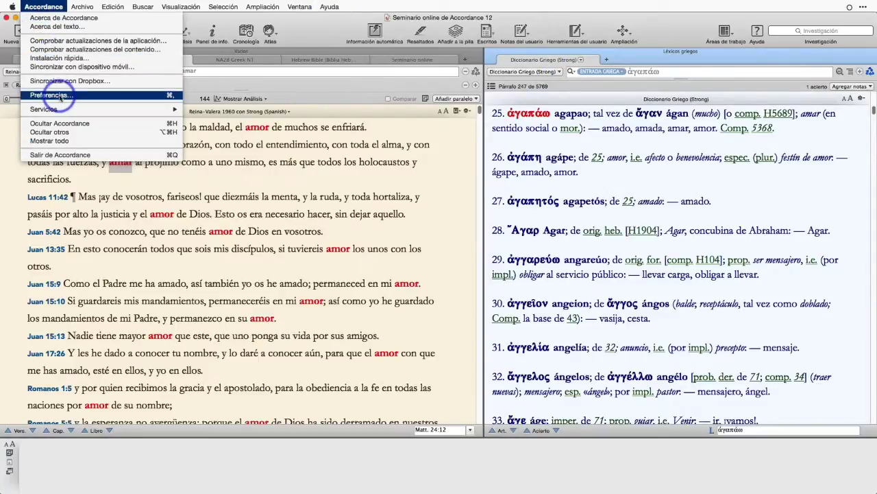
pyautogui.click(113, 7)
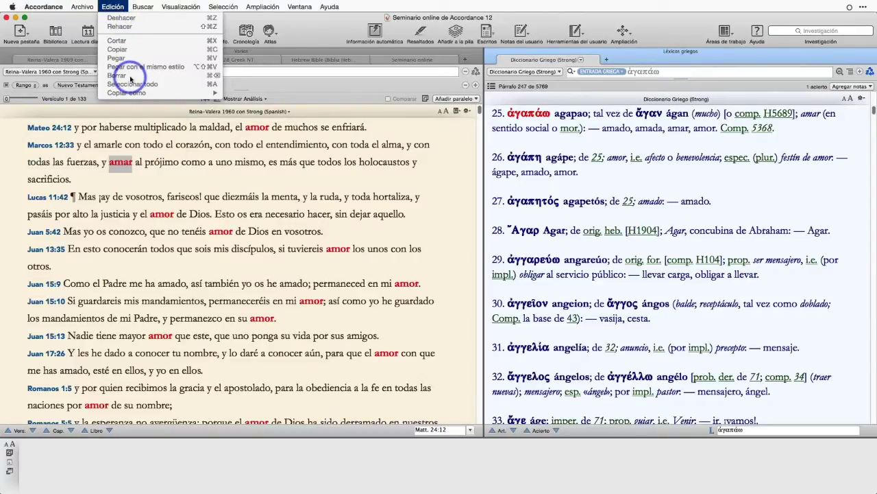
pyautogui.click(327, 26)
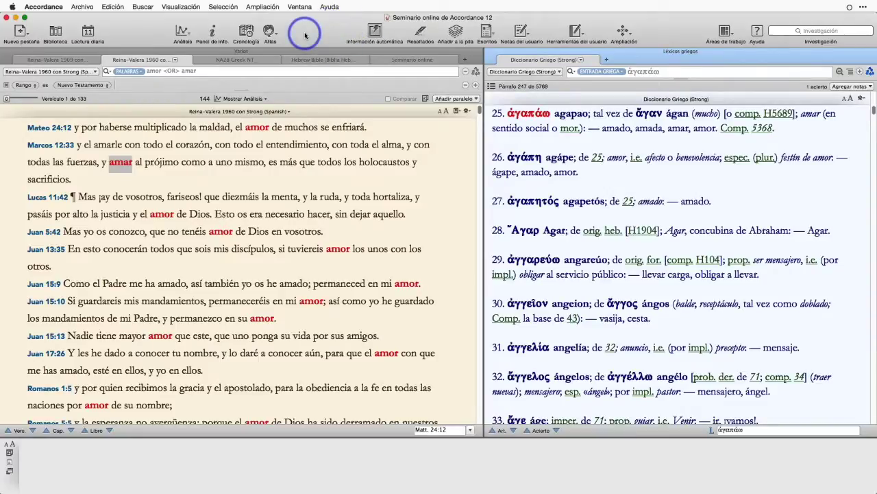
pyautogui.press('super+comma')
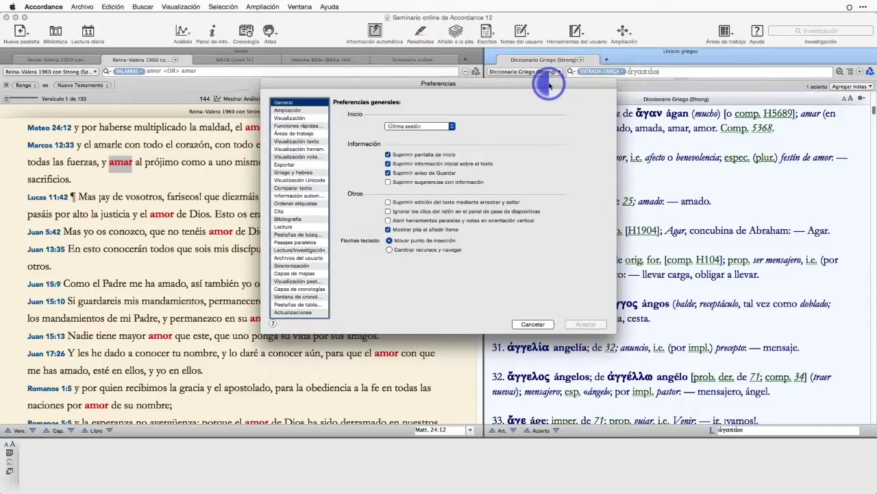
pyautogui.moveTo(539, 87); pyautogui.dragTo(518, 91)
pyautogui.moveTo(449, 120)
pyautogui.mouseDown()
pyautogui.moveTo(463, 119)
pyautogui.moveTo(439, 130)
pyautogui.mouseUp()
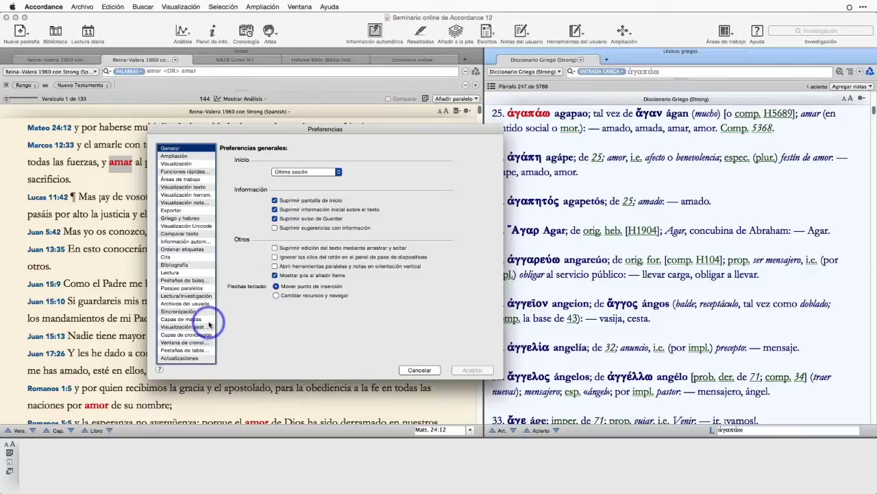
pyautogui.click(174, 157)
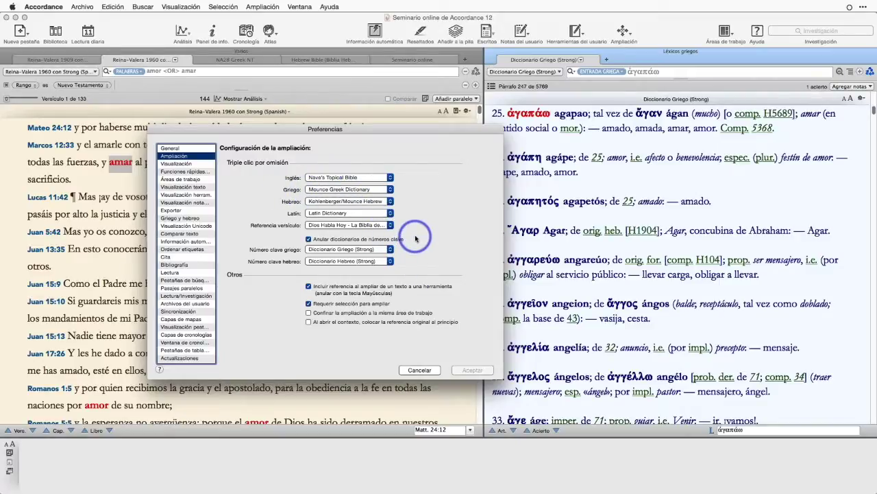
pyautogui.hotkey('alt', 'z')
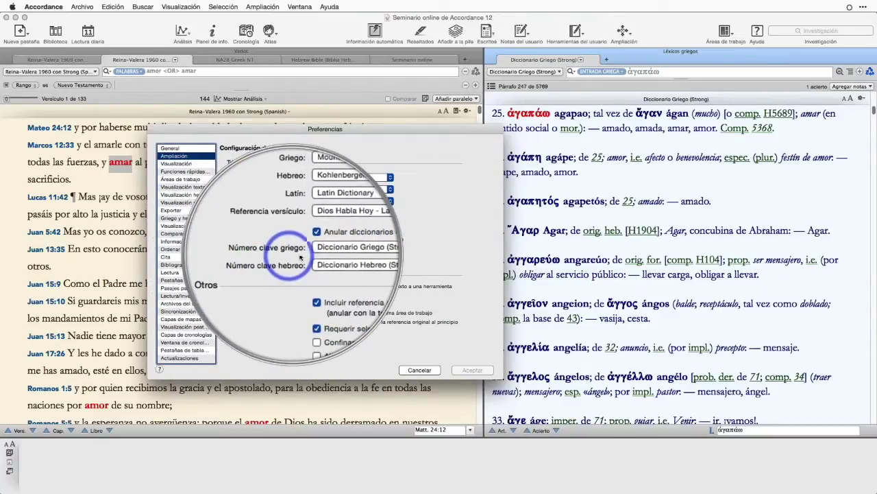
# - Review the dictionaries offered for the Greek and Hebrew key numbers, and close the preferences without changing anything
pyautogui.click(391, 251)
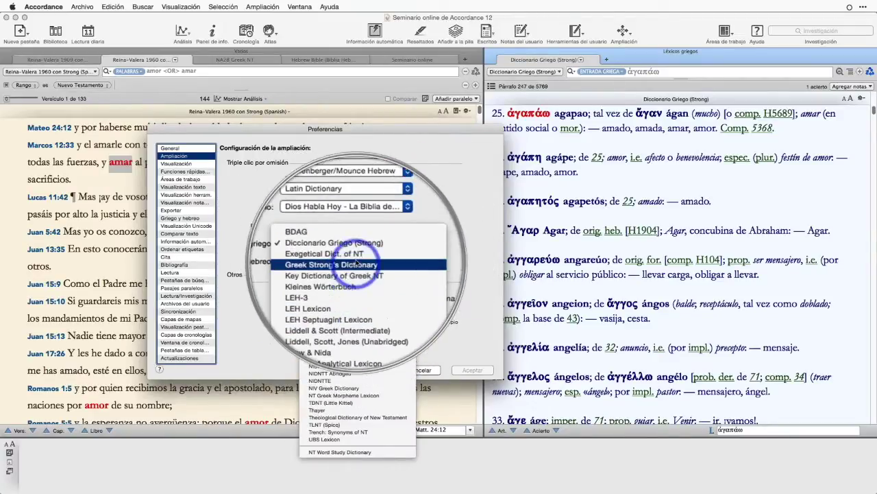
pyautogui.click(439, 238)
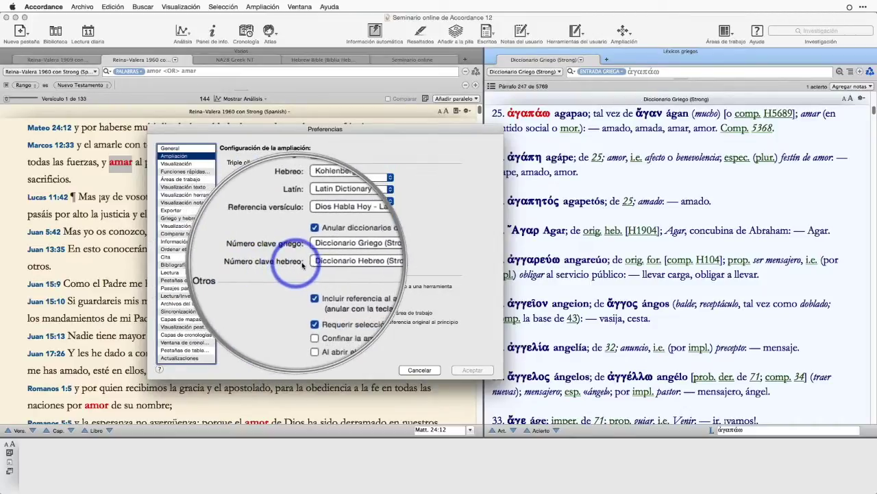
pyautogui.click(391, 260)
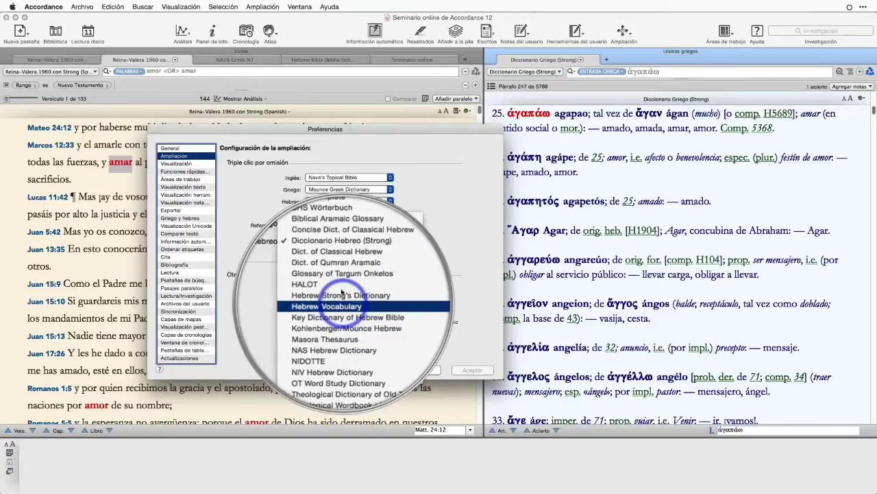
pyautogui.hotkey('alt', 'z')
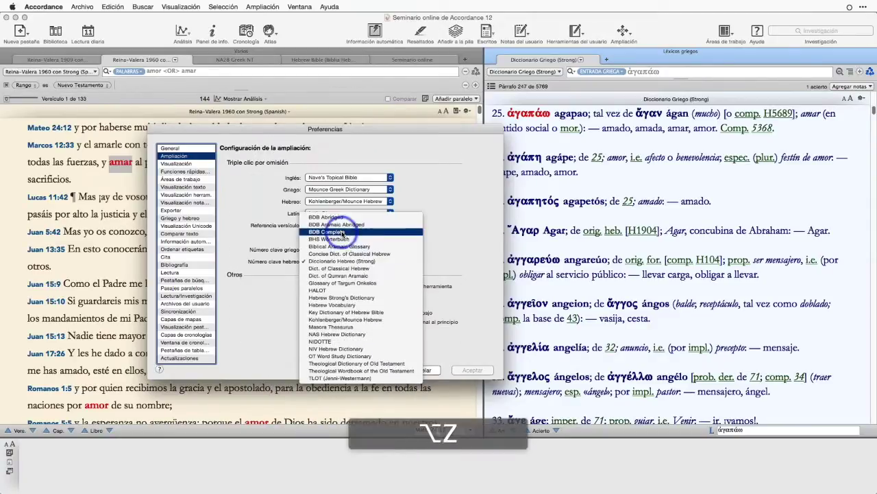
pyautogui.click(449, 232)
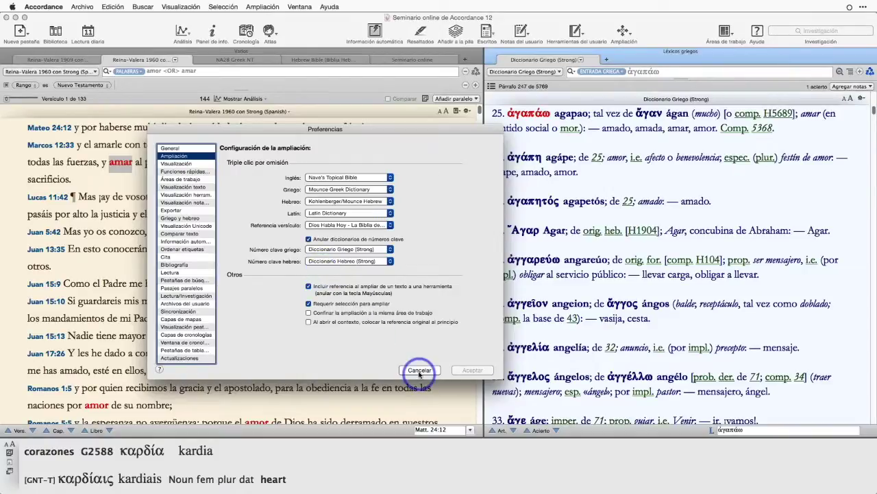
pyautogui.press('Escape')
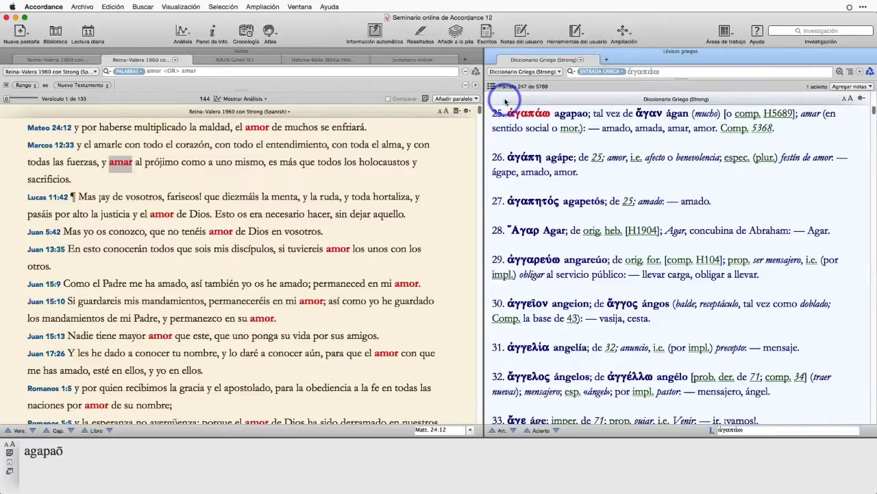
# - Close the Greek lexicon zone and look up "amar" in Marcos 12:33 again in the Diccionario Griego (Strong)
pyautogui.click(491, 52)
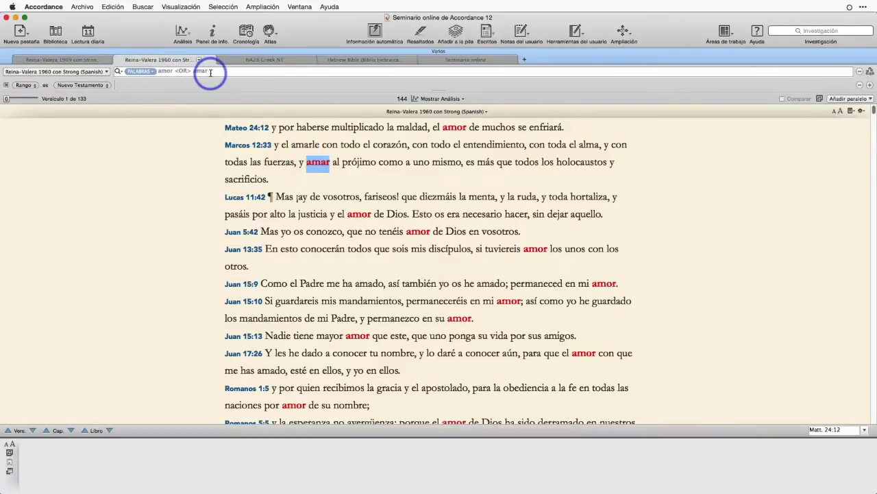
pyautogui.moveTo(319, 164)
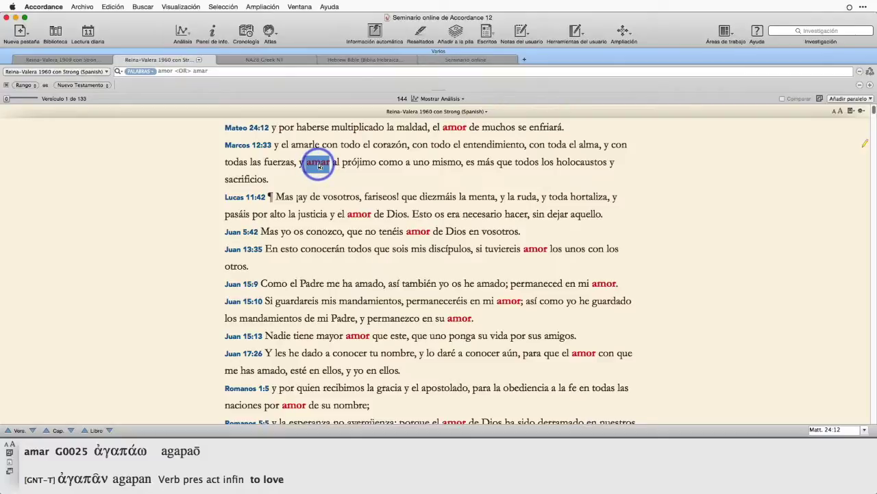
pyautogui.tripleClick(320, 166)
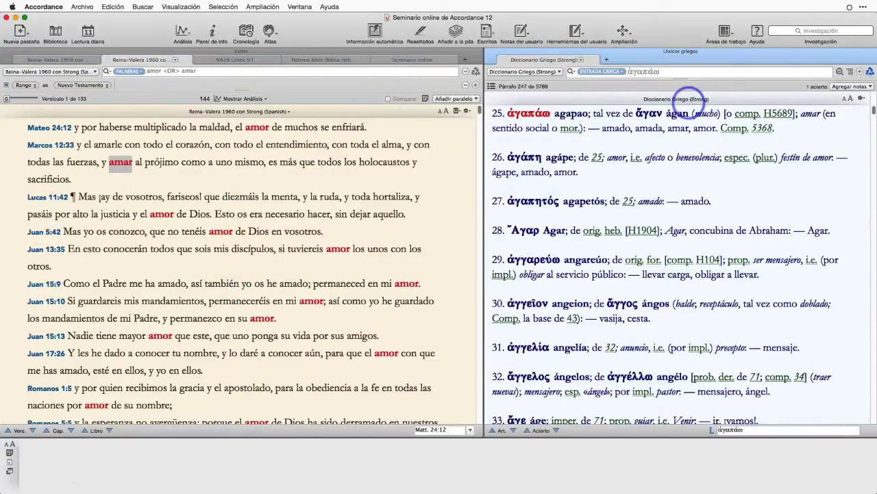
pyautogui.click(639, 77)
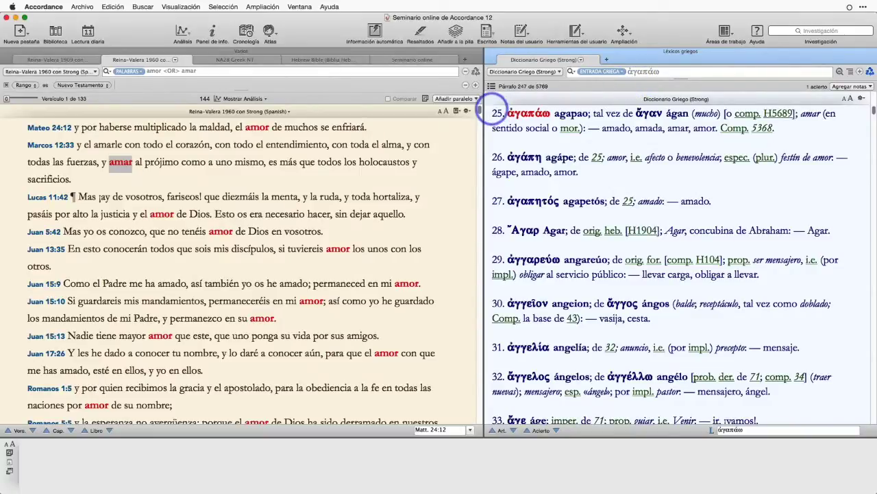
# - Compare Strong's Greek entries 25, 26 and 27 with the key numbers of "amar" and "amor" in the verses
pyautogui.moveTo(535, 113)
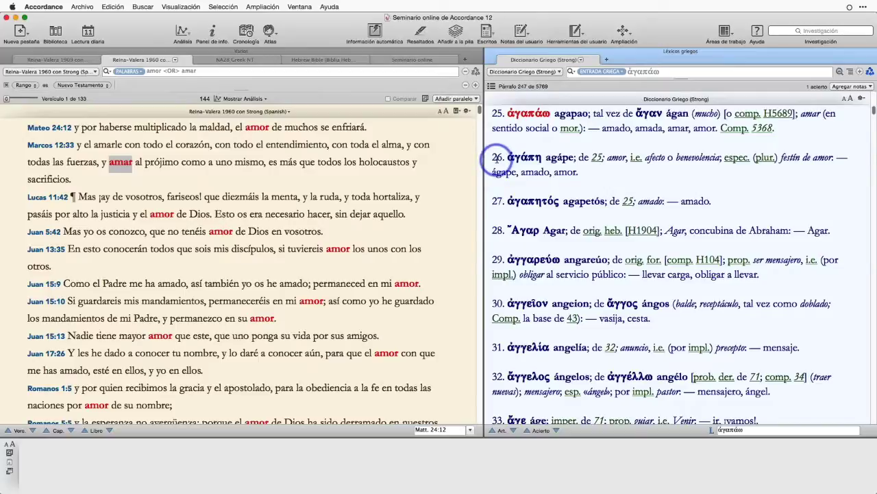
pyautogui.moveTo(118, 167)
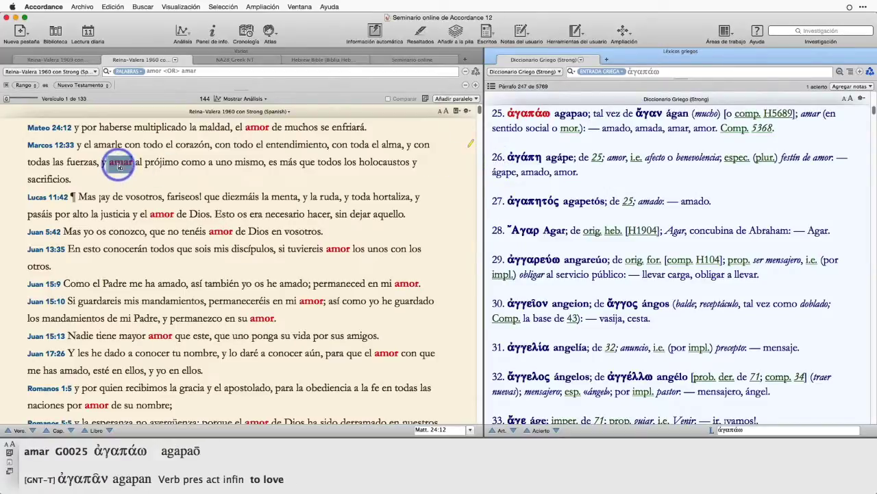
pyautogui.moveTo(258, 128)
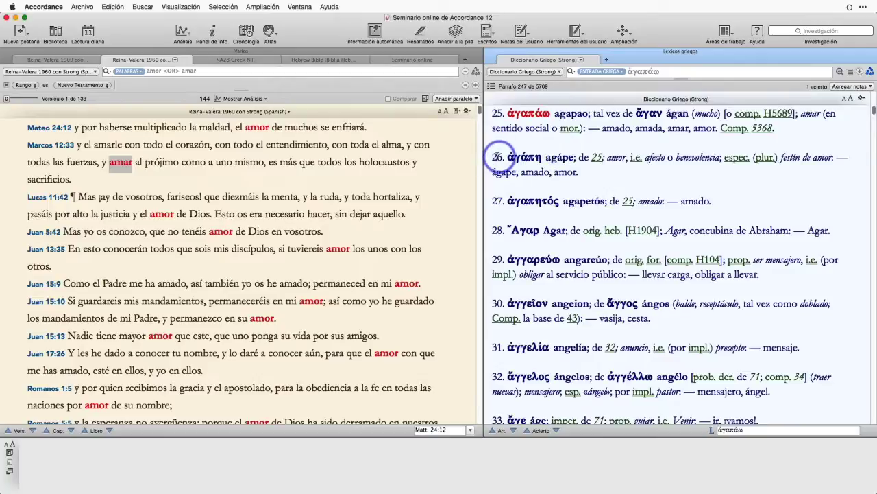
pyautogui.moveTo(499, 159)
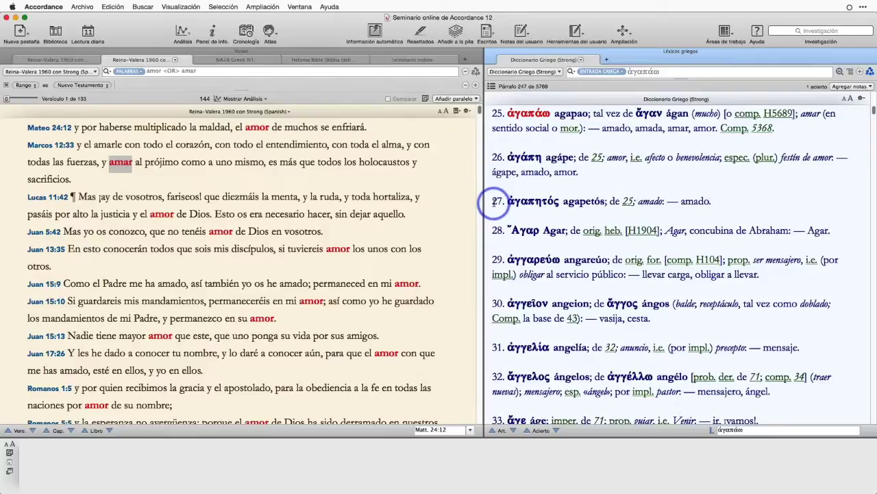
pyautogui.moveTo(494, 202)
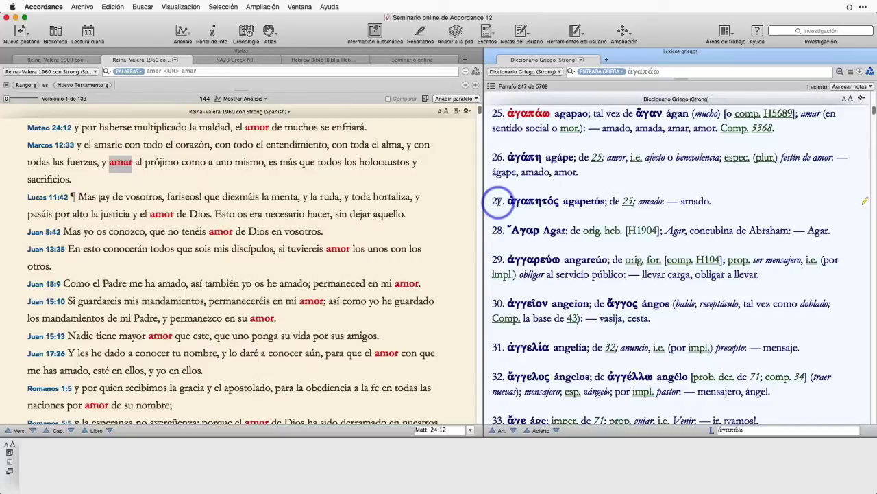
# - Replace the Reina-Valera 1960 search terms with the wildcard expression am*
pyautogui.click(198, 72)
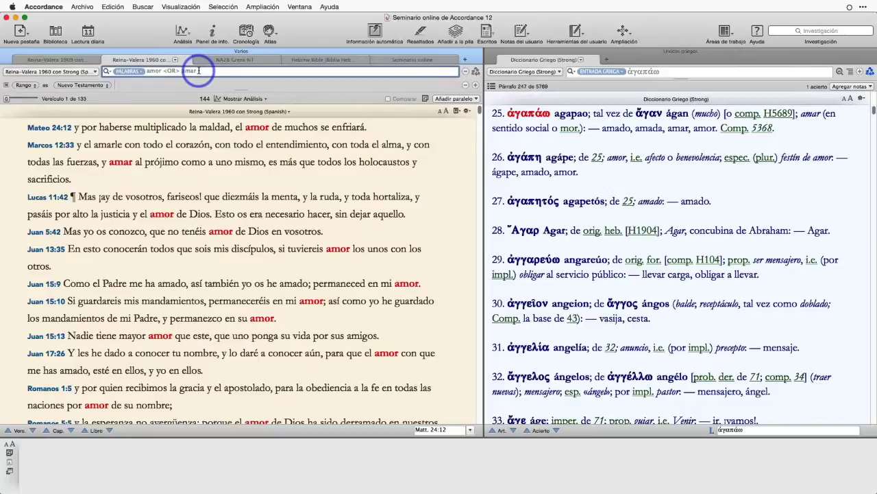
pyautogui.moveTo(198, 70); pyautogui.dragTo(164, 72)
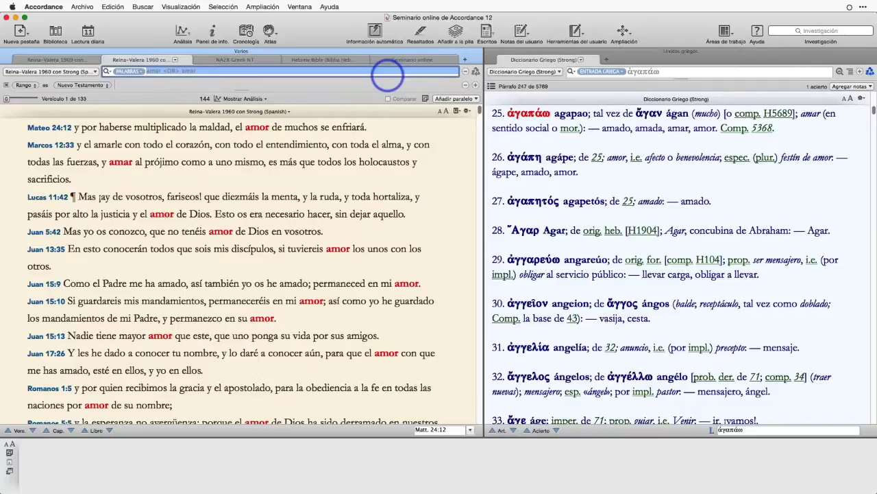
pyautogui.write('a')
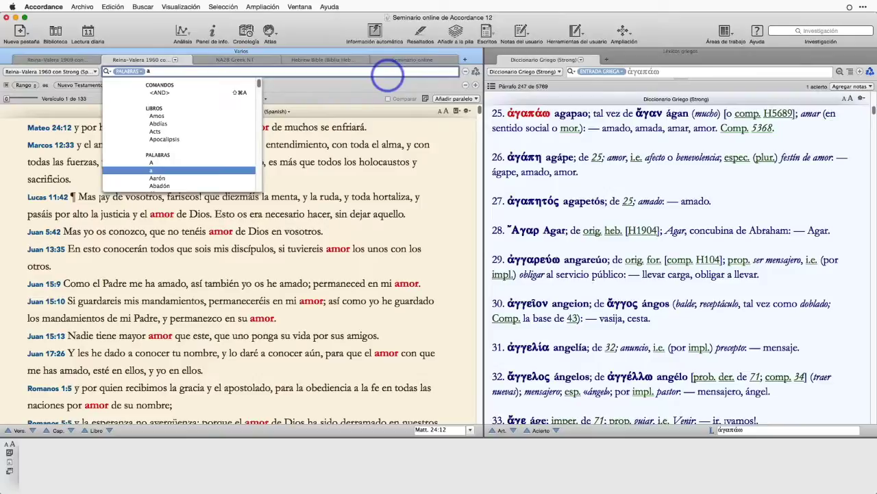
pyautogui.write('m')
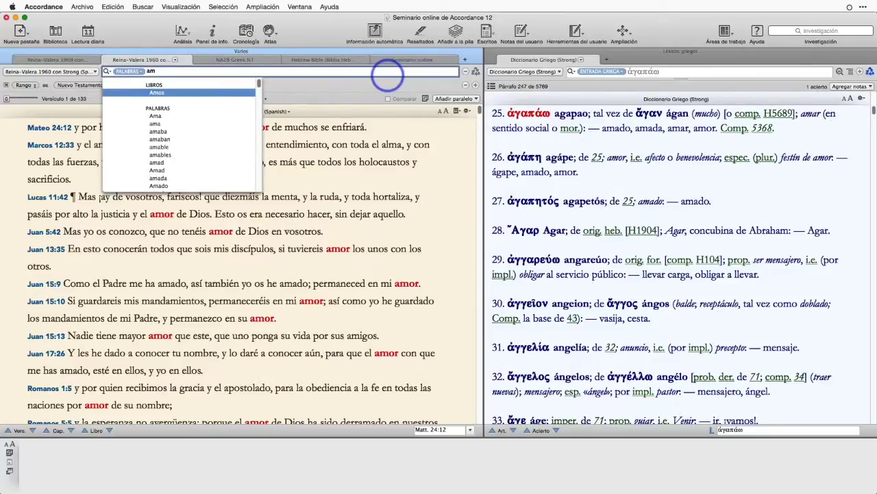
pyautogui.press('Escape')
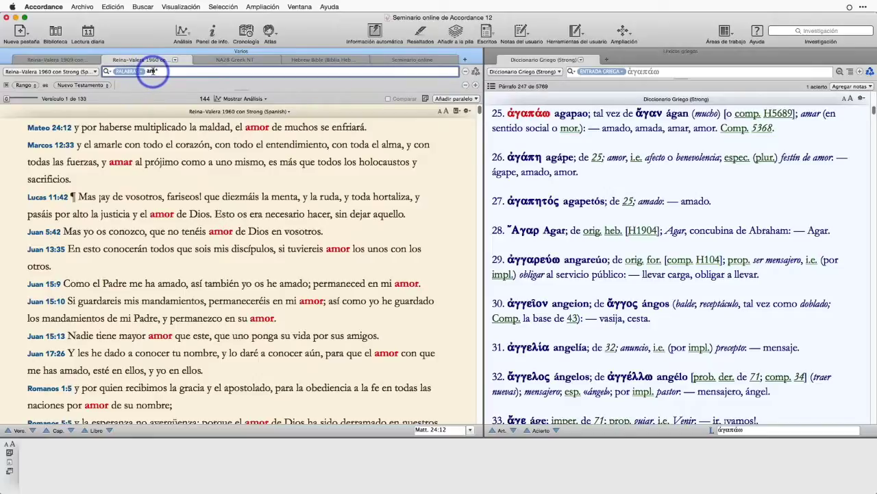
pyautogui.click(159, 71)
pyautogui.press('BackSpace')
pyautogui.write('*')
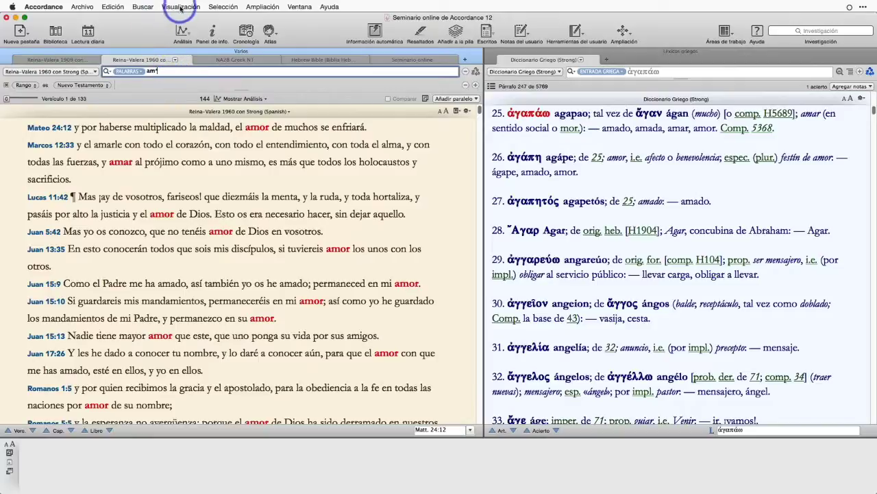
# - Review the search symbols that can be inserted, and append @ to am* to link a tag to the word
pyautogui.click(144, 7)
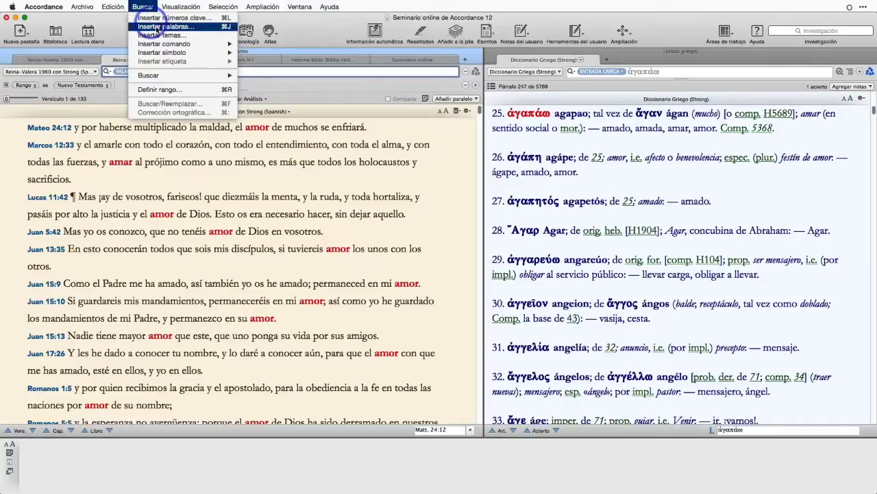
pyautogui.moveTo(176, 52)
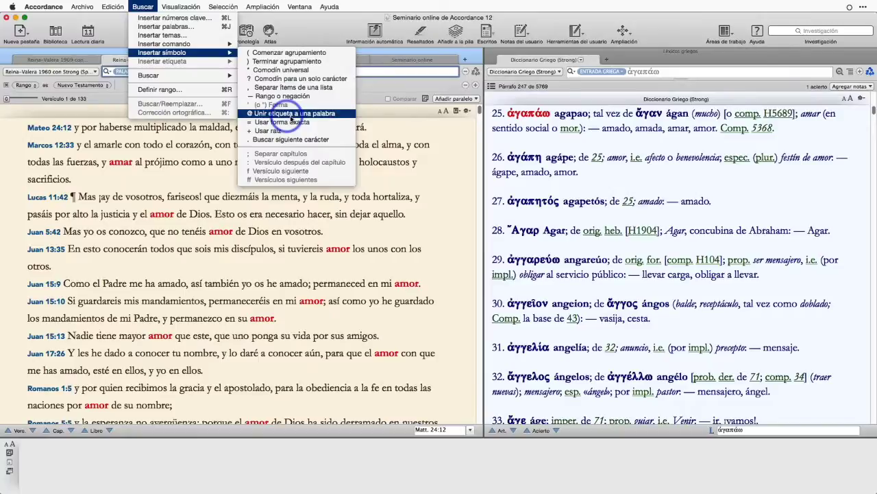
pyautogui.click(392, 77)
pyautogui.write('am*')
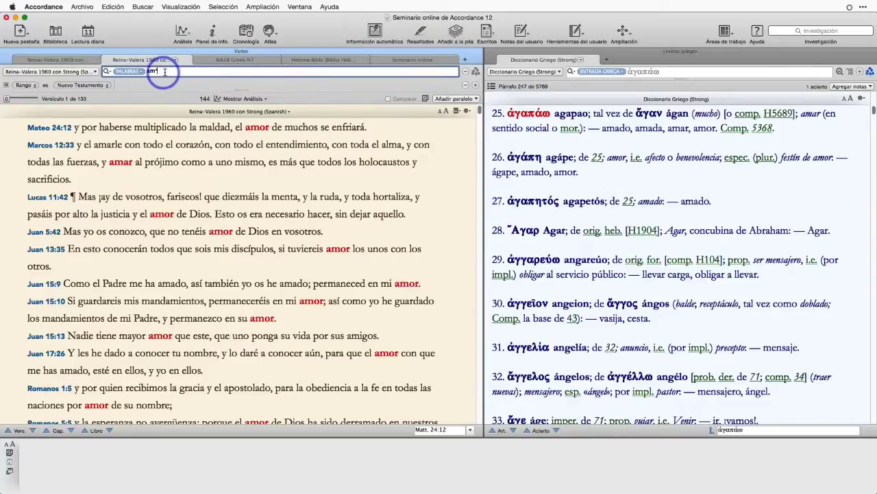
pyautogui.hotkey('alt', '2')
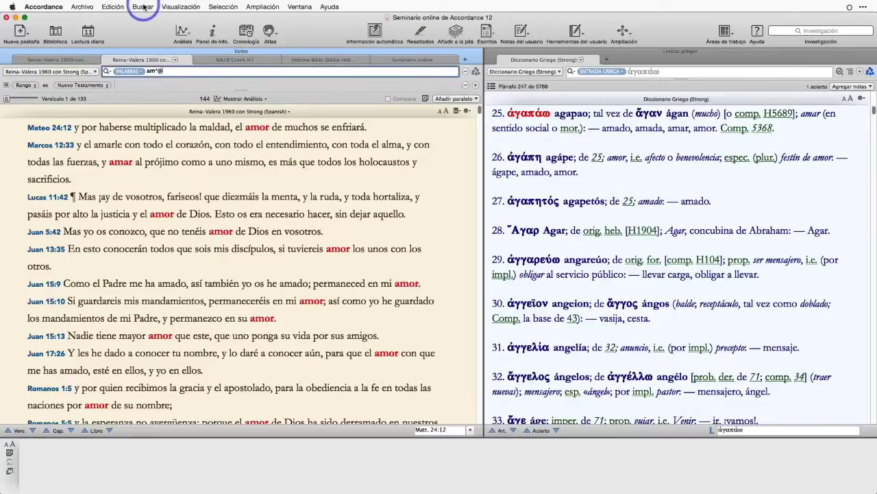
# - Insert a Greek key number after the @ and correct it to G25, so the search reads am*@[KEY G25]
pyautogui.click(142, 7)
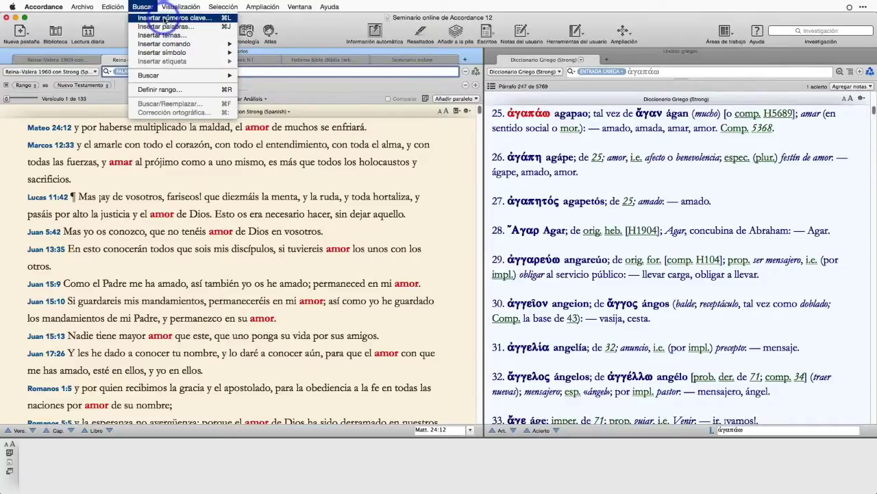
pyautogui.click(164, 18)
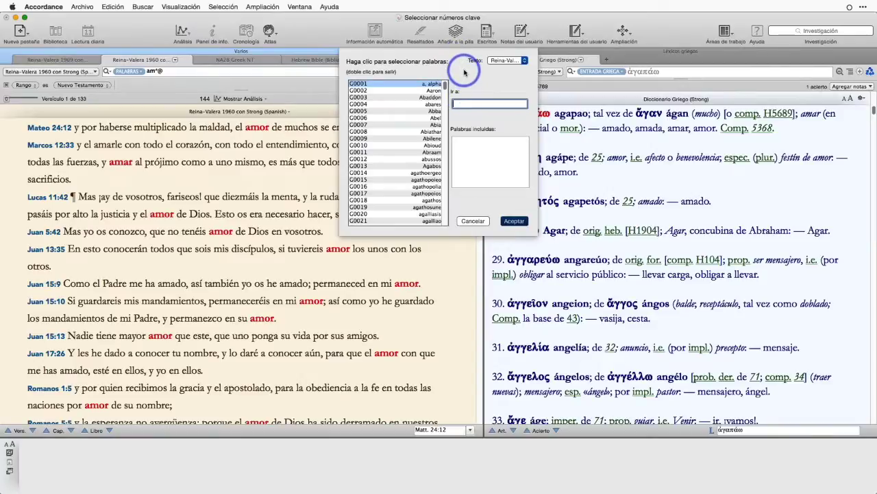
pyautogui.write('g25')
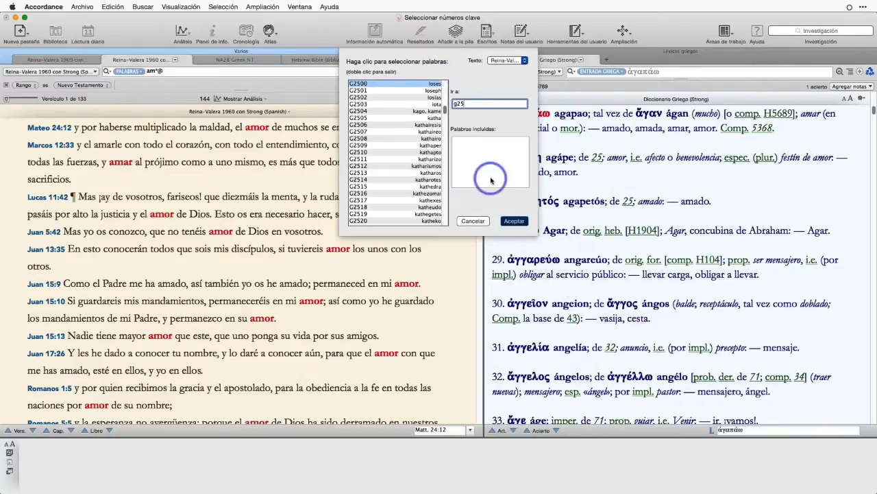
pyautogui.press('Return')
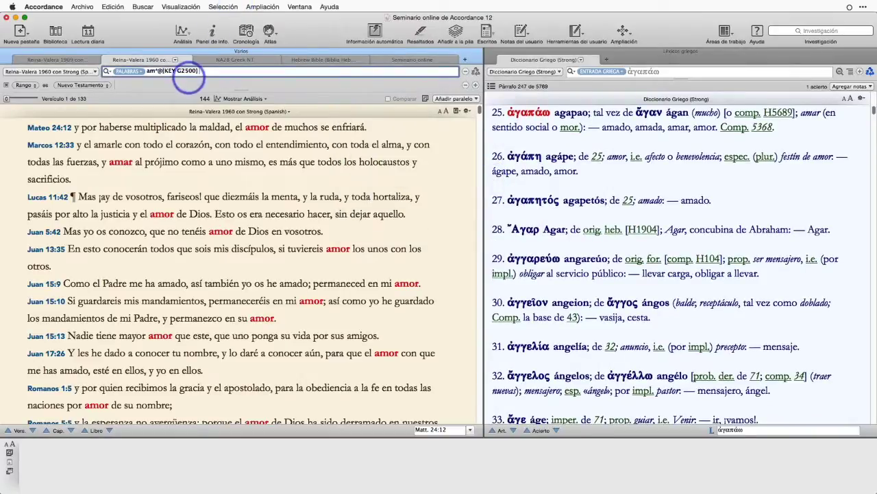
pyautogui.click(197, 71)
pyautogui.click(167, 71)
pyautogui.moveTo(177, 71); pyautogui.dragTo(196, 71)
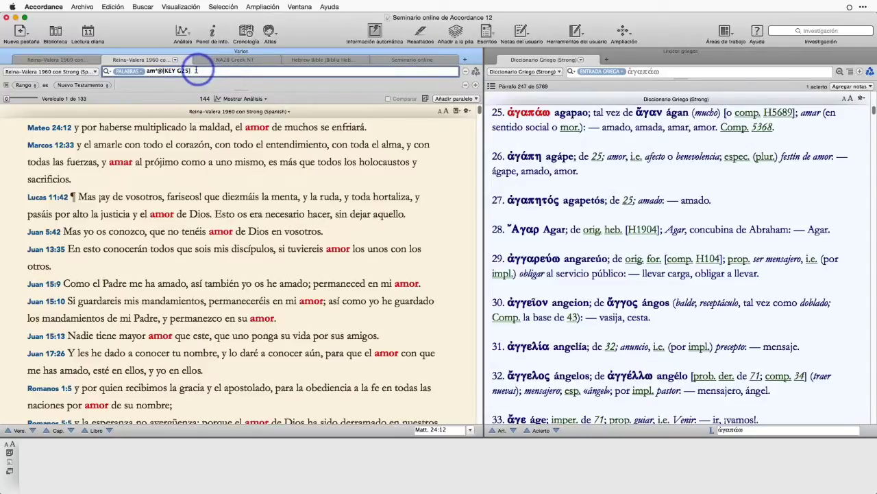
# - Copy the am*@[KEY G25] term, add it again after an <OR> command, and change the copy's key number to G26
pyautogui.moveTo(190, 70); pyautogui.dragTo(156, 73)
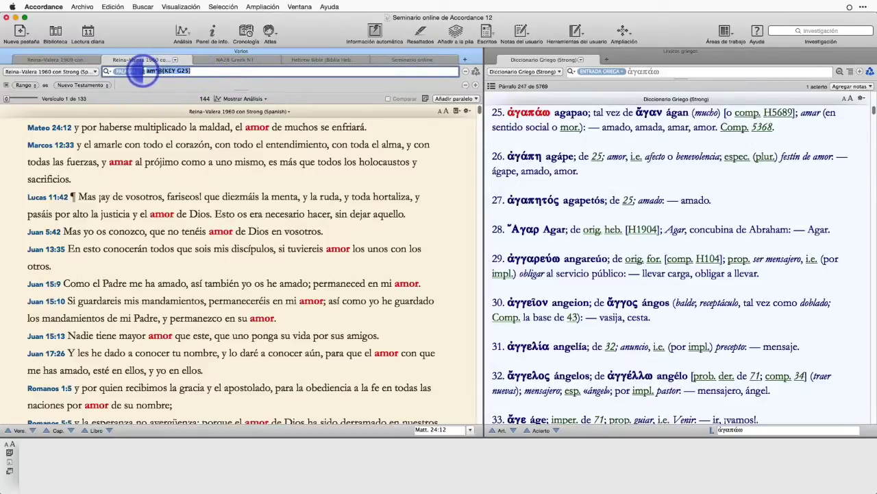
pyautogui.press('super+c')
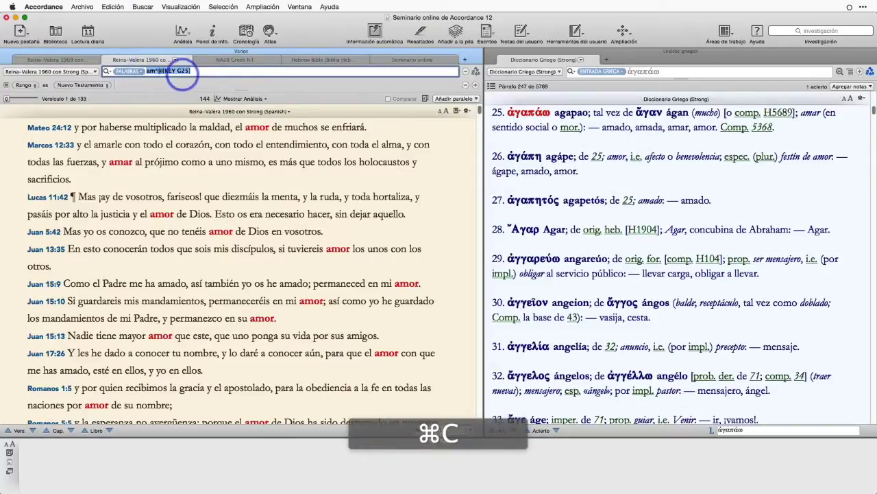
pyautogui.click(192, 70)
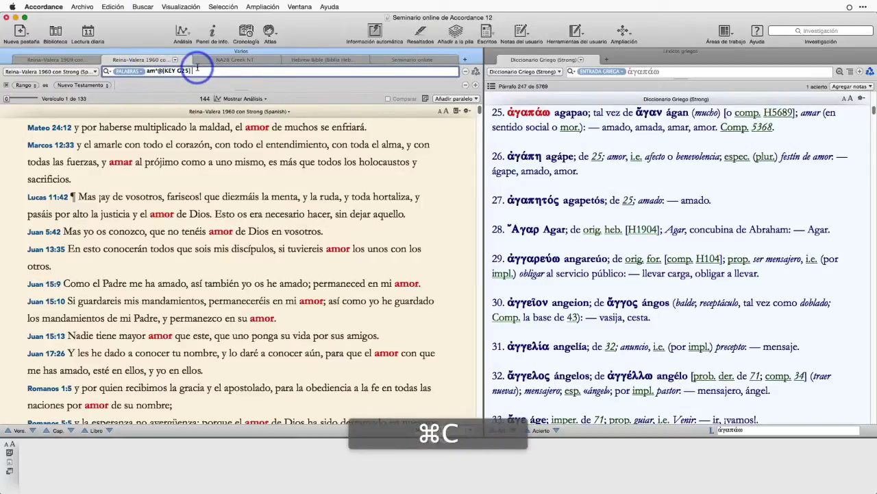
pyautogui.press('shift+super+o')
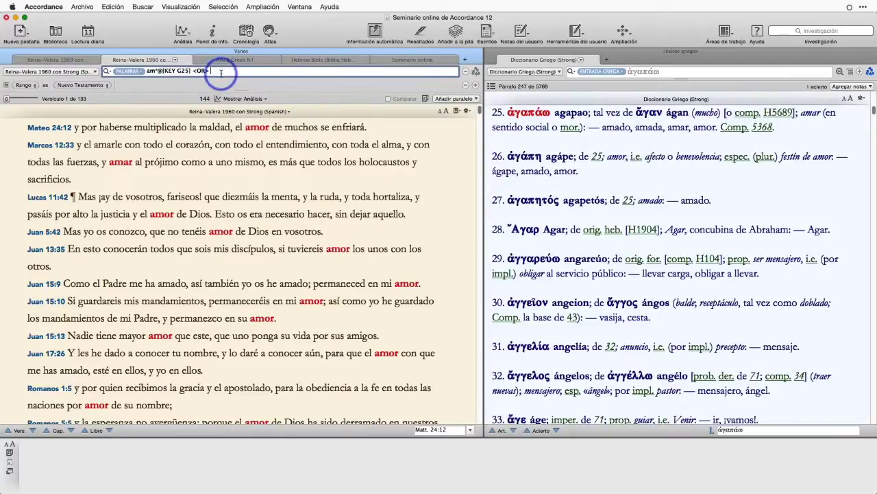
pyautogui.press('super+v')
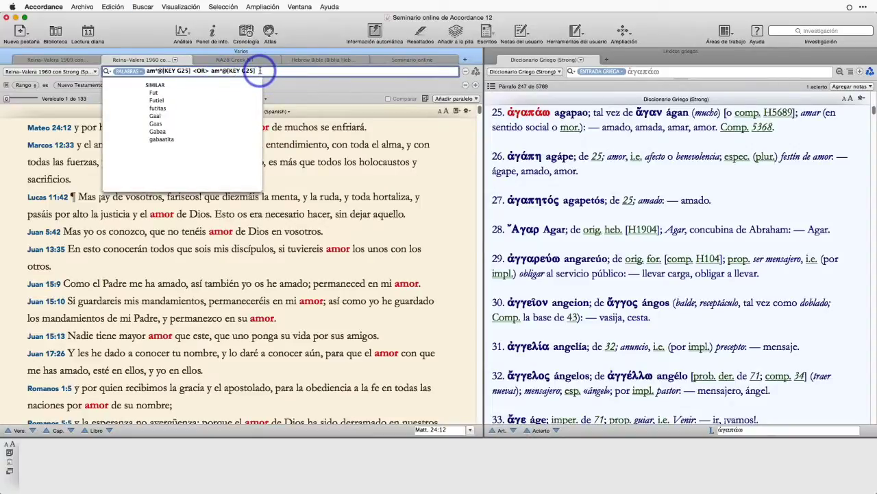
pyautogui.doubleClick(250, 71)
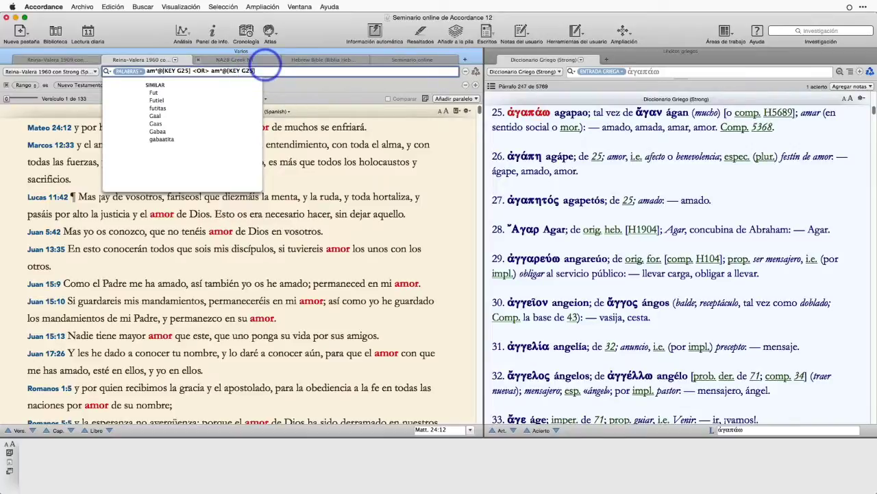
pyautogui.write('G26')
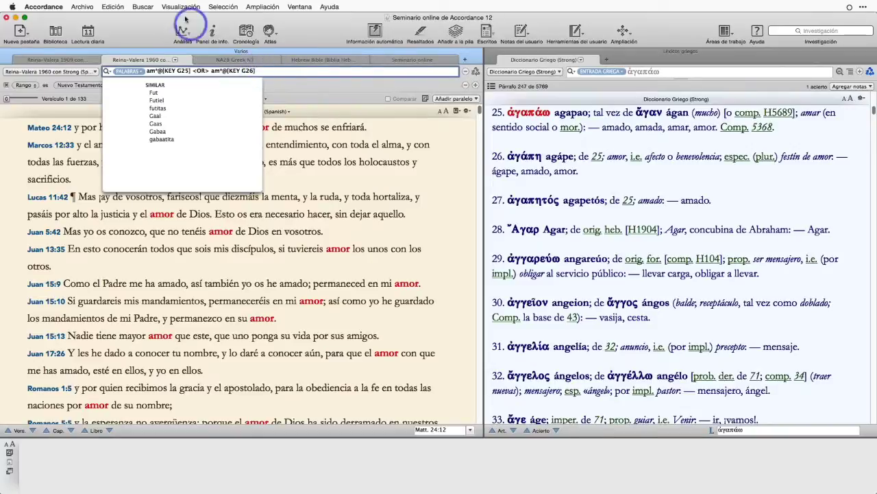
# - Add another <OR> with a third copy of the term, and set its key number to G27
pyautogui.click(144, 7)
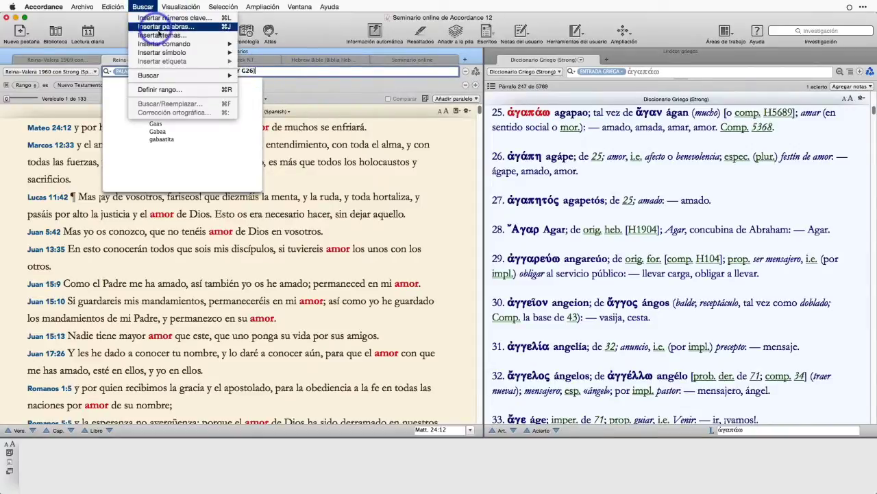
pyautogui.moveTo(170, 44)
pyautogui.click(262, 46)
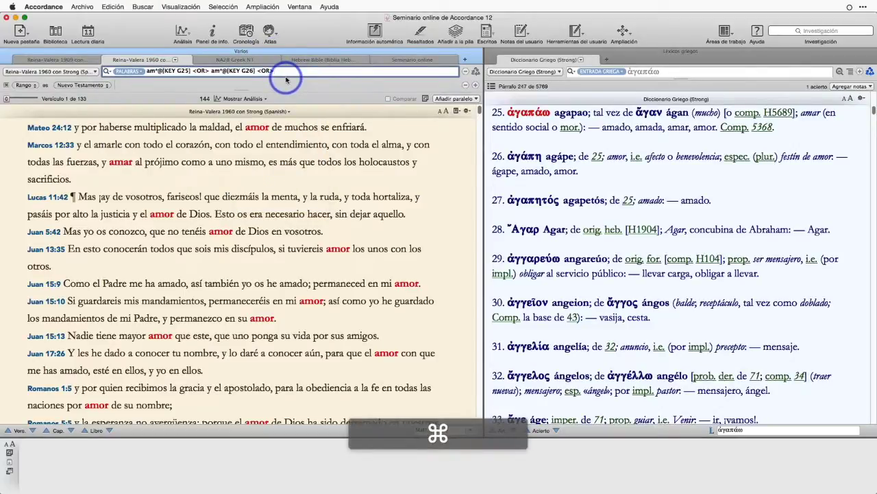
pyautogui.press('super+v')
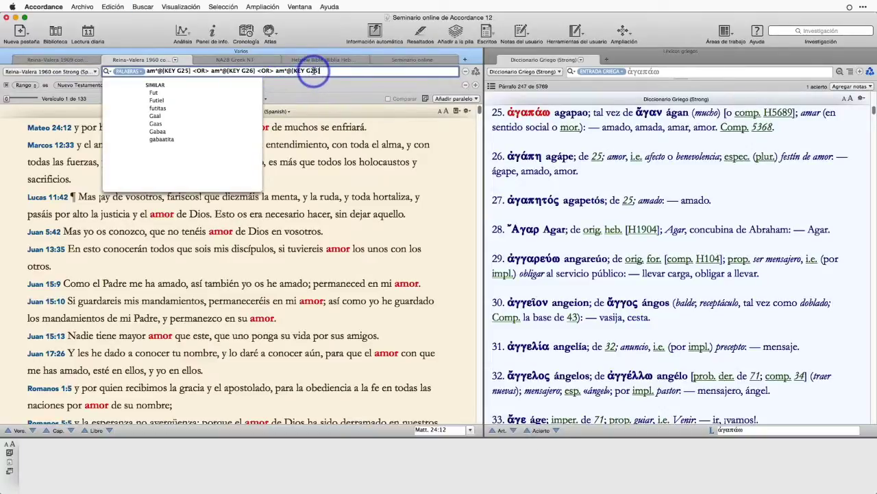
pyautogui.press('BackSpace')
pyautogui.write('7')
pyautogui.write('5')
pyautogui.press('BackSpace')
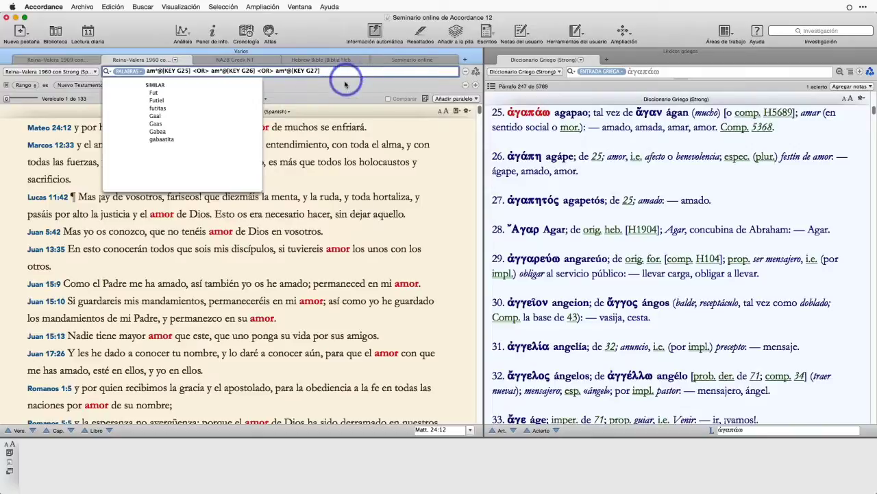
pyautogui.press('Return')
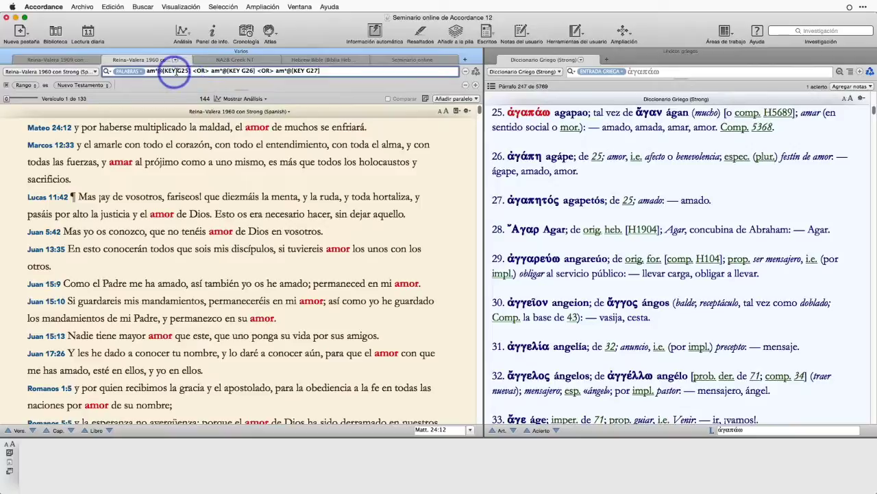
# - Match the G25, G26 and G27 terms of the search with the Greek headwords of Strong's entries 25, 26 and 27
pyautogui.moveTo(510, 113)
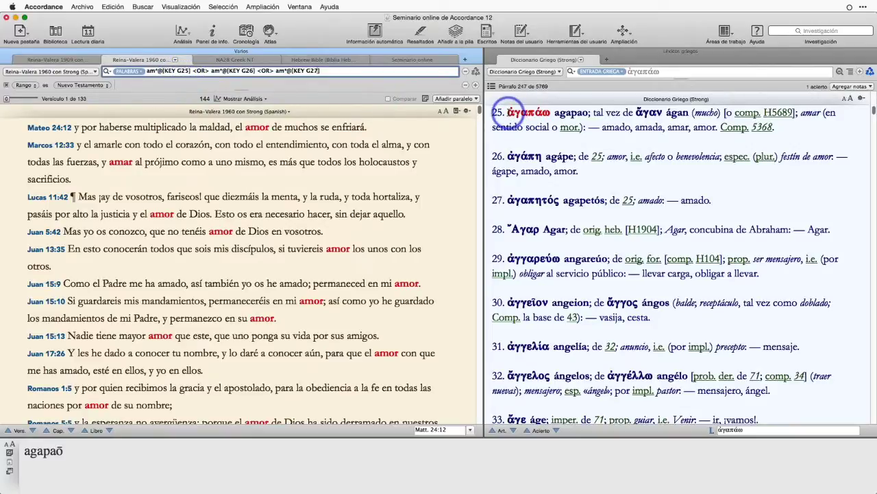
pyautogui.doubleClick(521, 114)
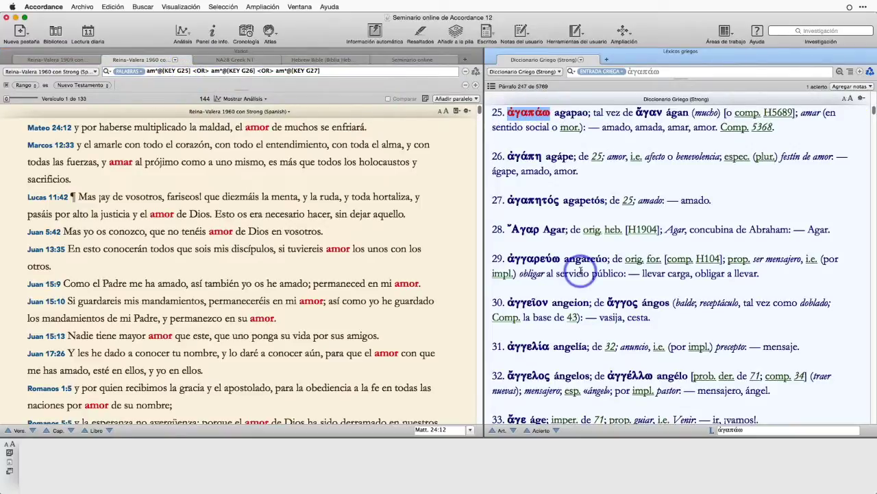
pyautogui.click(177, 71)
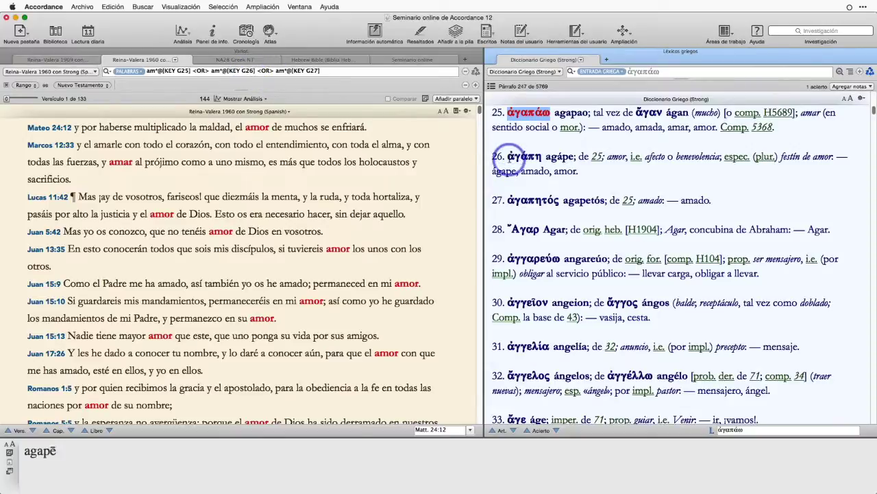
pyautogui.doubleClick(526, 155)
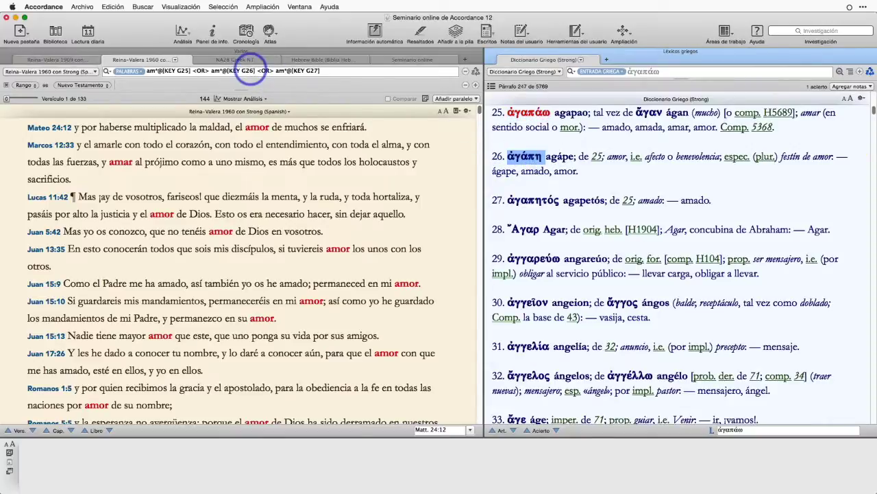
pyautogui.click(285, 71)
pyautogui.write('*')
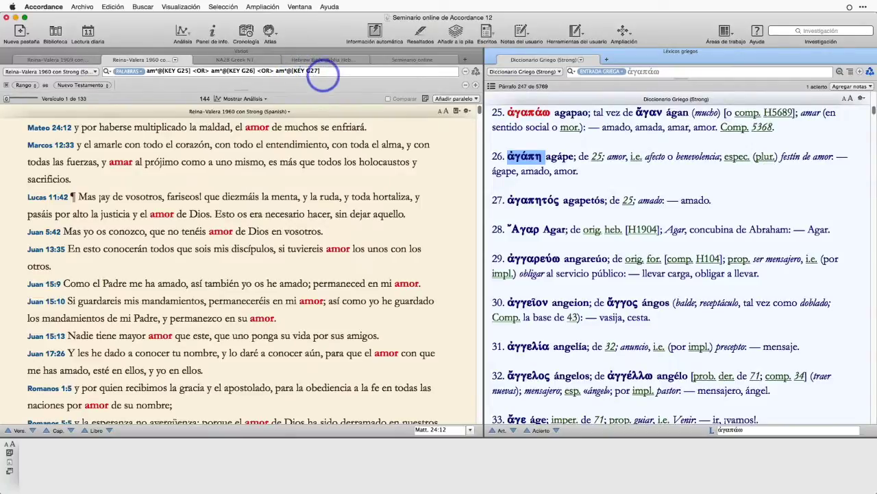
pyautogui.click(519, 200)
pyautogui.moveTo(520, 200); pyautogui.dragTo(557, 200)
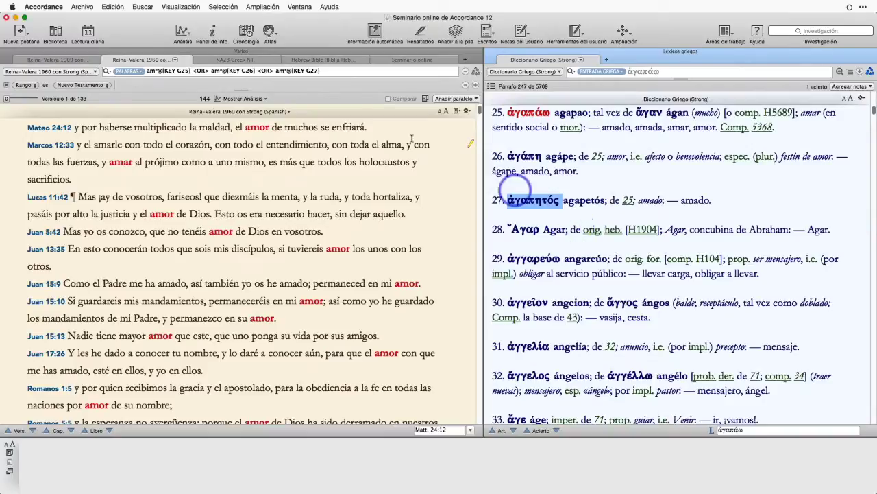
pyautogui.click(325, 73)
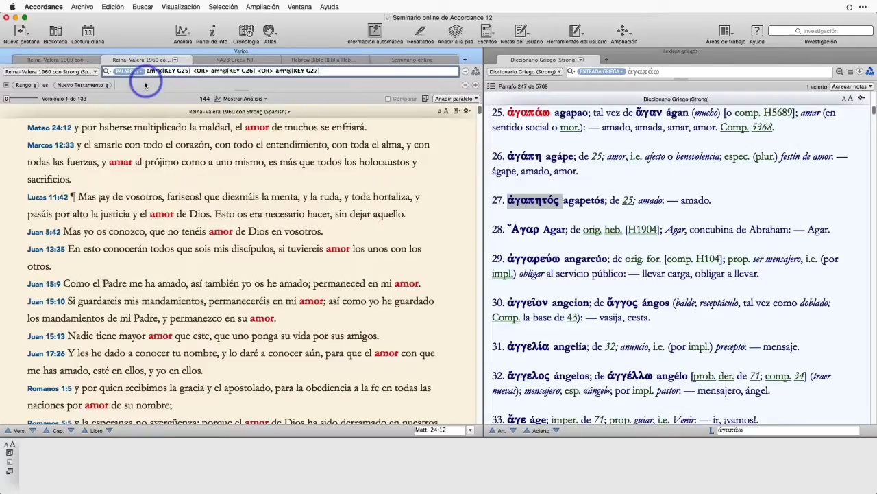
pyautogui.moveTo(158, 71); pyautogui.dragTo(163, 72)
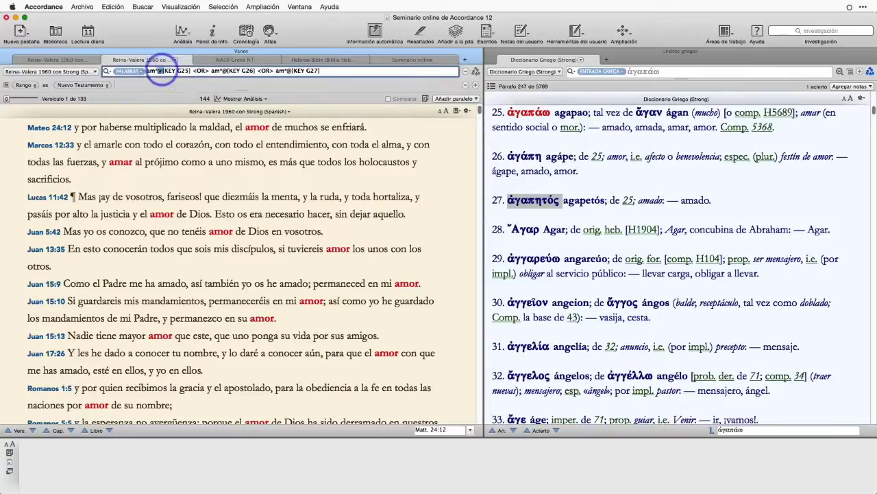
# - Go over the word and key-number parts of the am*@[KEY G25] term, and run the search for all three terms
pyautogui.click(148, 71)
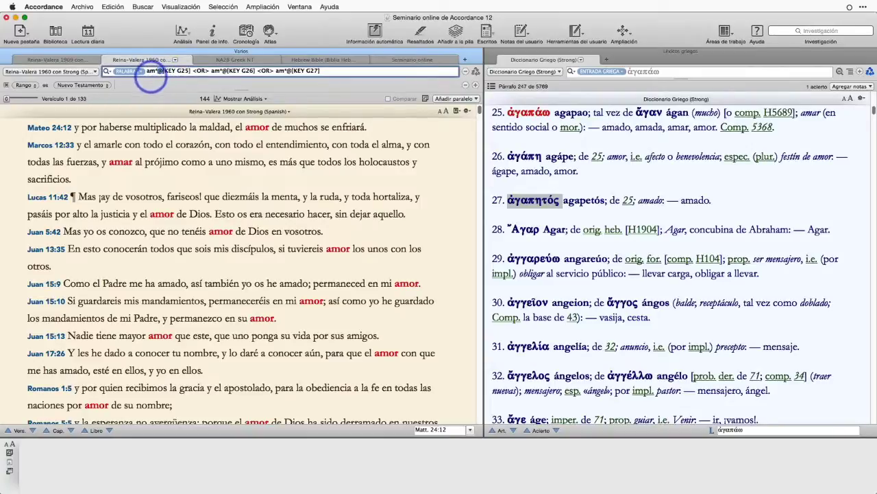
pyautogui.moveTo(147, 71); pyautogui.dragTo(157, 71)
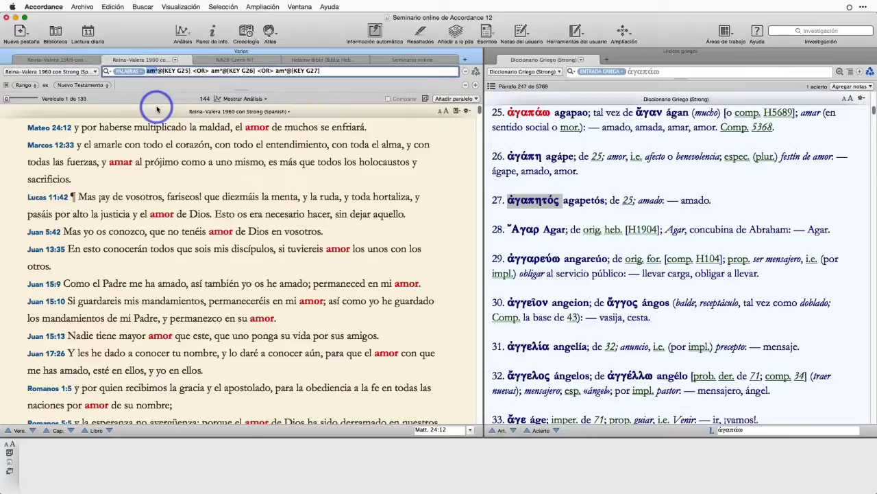
pyautogui.moveTo(162, 71); pyautogui.dragTo(188, 73)
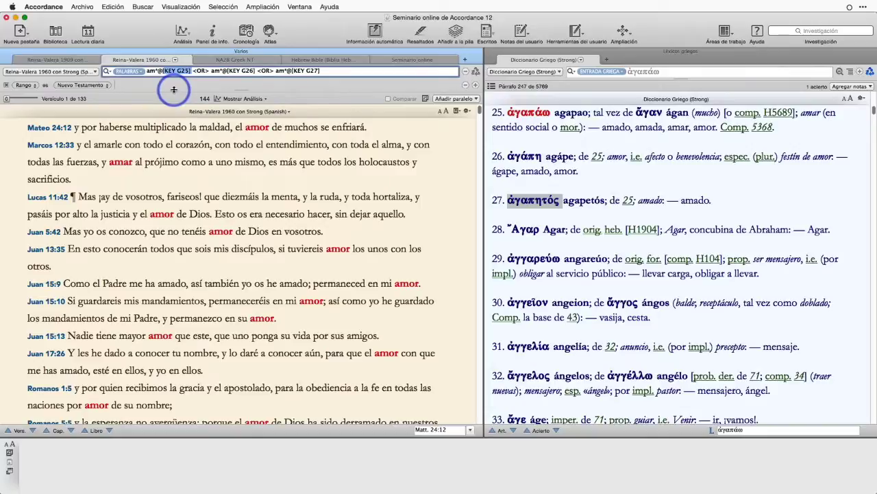
pyautogui.click(319, 71)
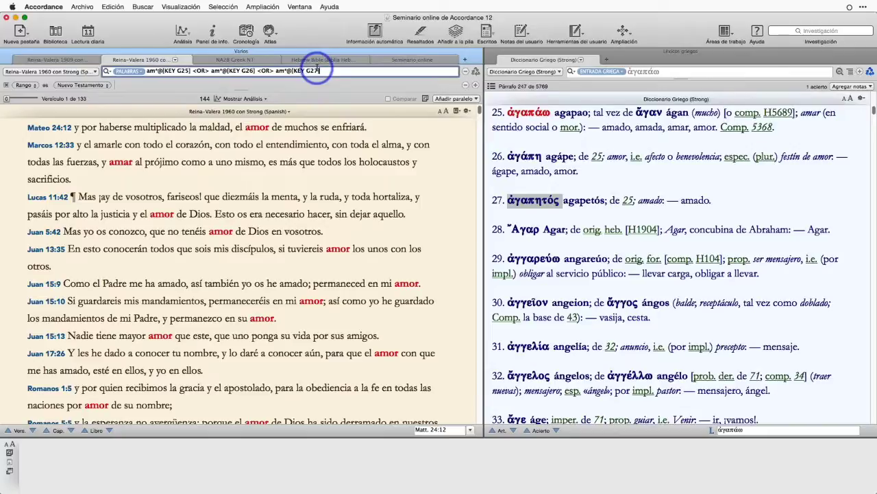
pyautogui.press('Return')
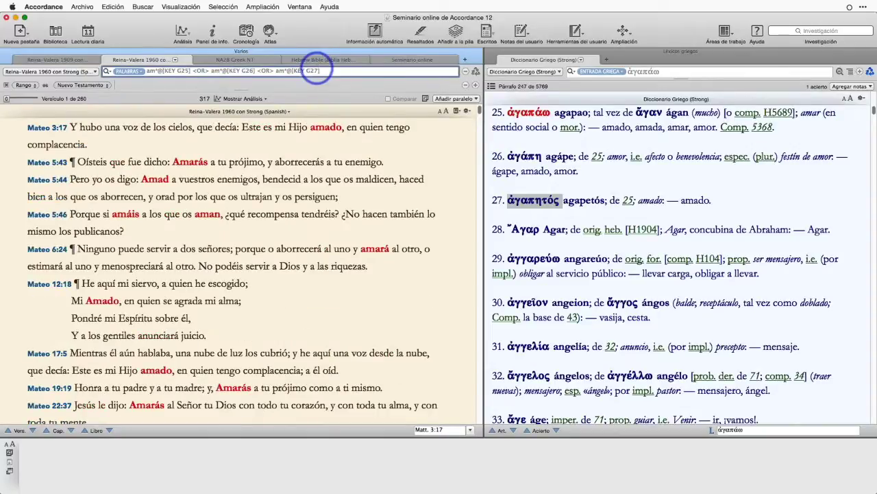
# - Close the Greek dictionary and open the total word count analysis (Análisis) of the search hits
pyautogui.click(491, 53)
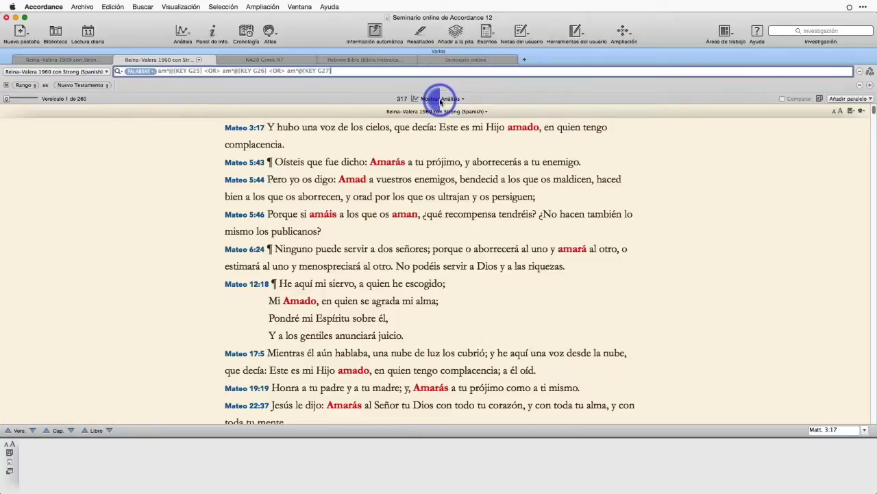
pyautogui.click(439, 100)
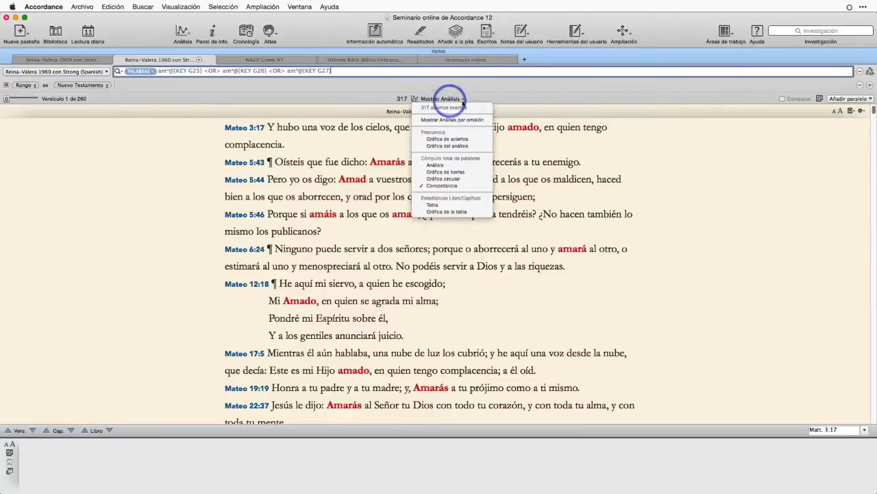
pyautogui.click(439, 166)
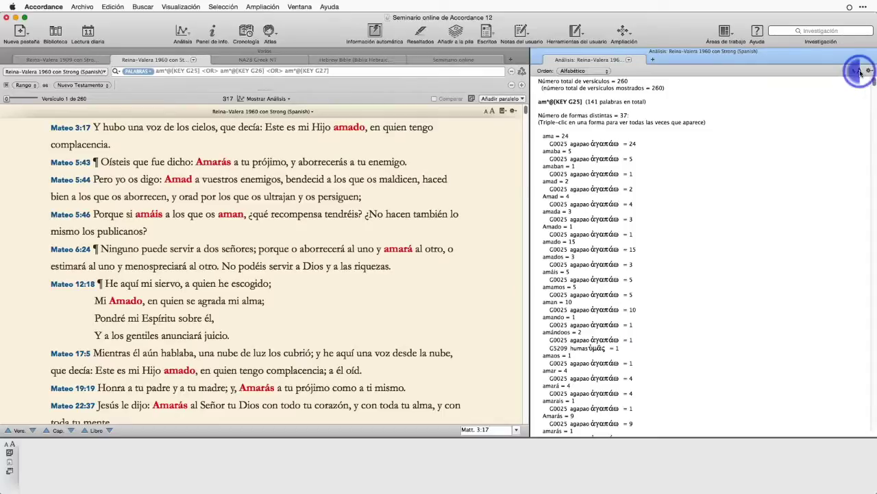
# - Enlarge the analysis text by two steps and hide the key numbers so only the Spanish forms are listed
pyautogui.click(860, 71)
pyautogui.click(861, 71)
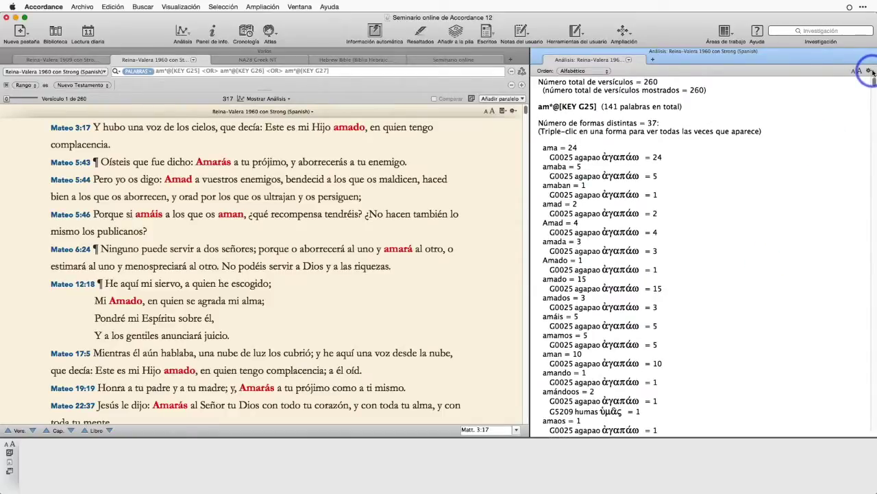
pyautogui.hotkey('alt', 'z')
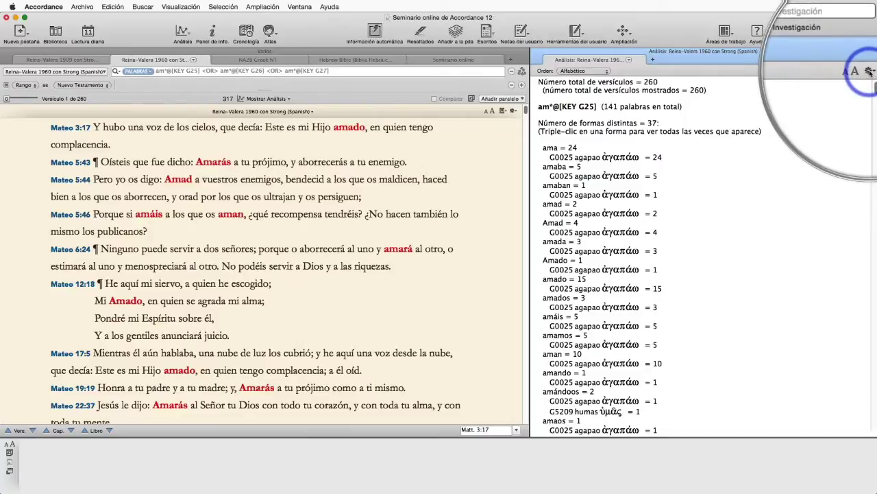
pyautogui.press('alt')
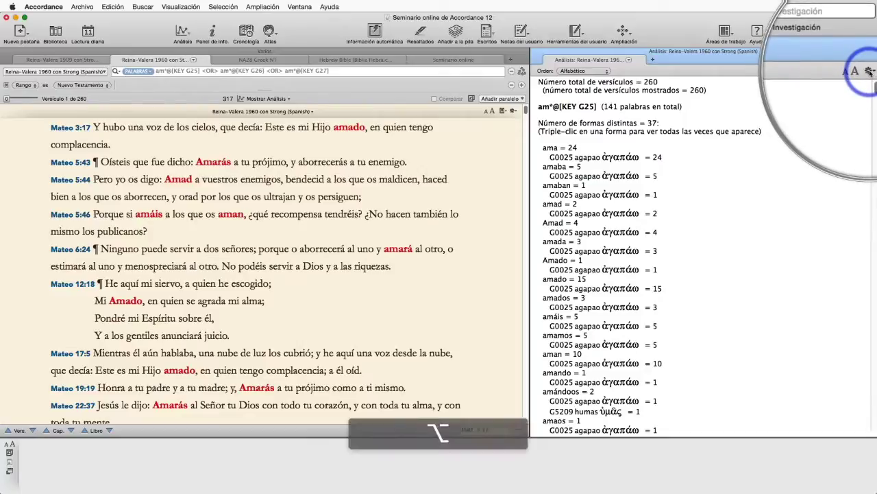
pyautogui.hotkey('alt', 'z')
pyautogui.click(869, 71)
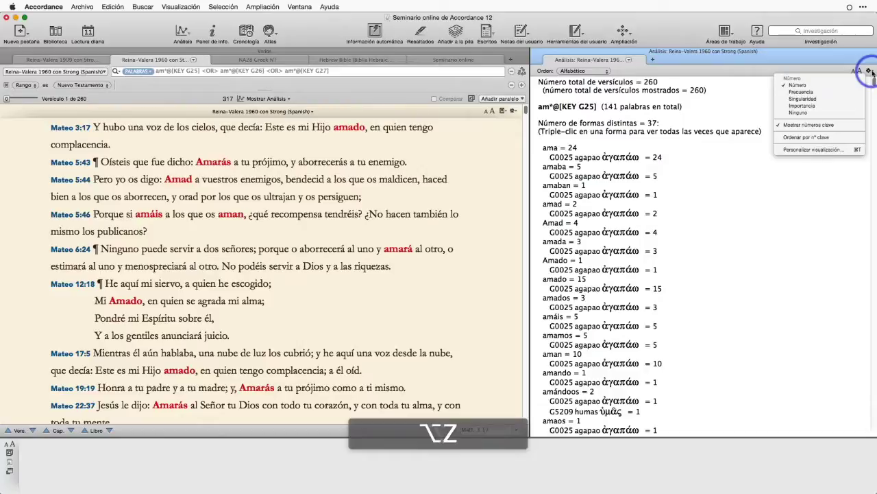
pyautogui.click(800, 126)
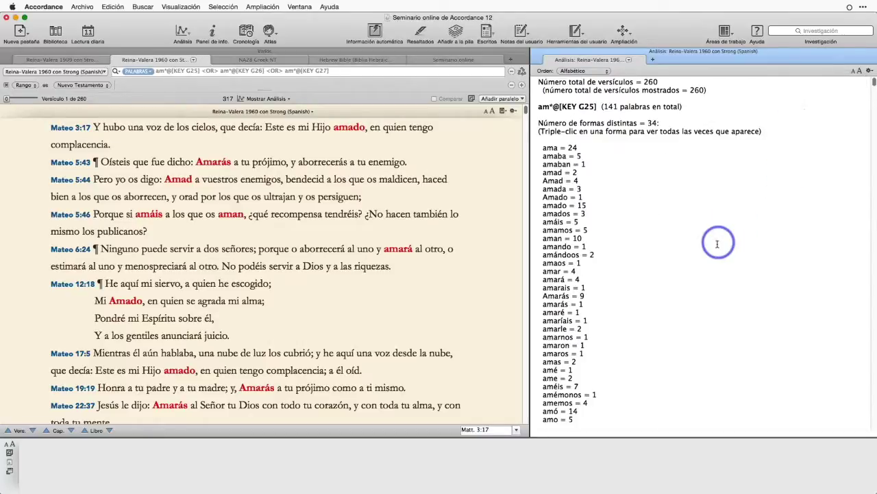
# - Examine the Spanish forms listed for am*@[KEY G25] in the analysis, down to the last form, amo
pyautogui.scroll(-1, 712, 245)
pyautogui.scroll(1, 710, 248)
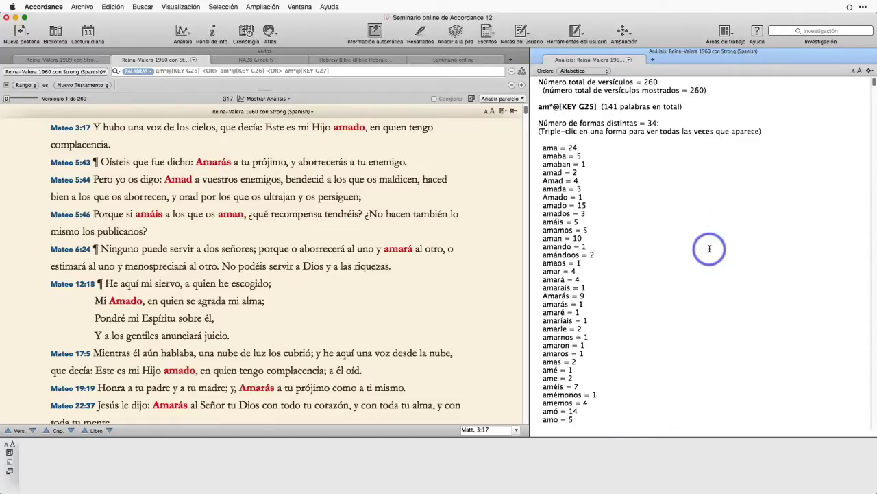
pyautogui.scroll(-1, 709, 249)
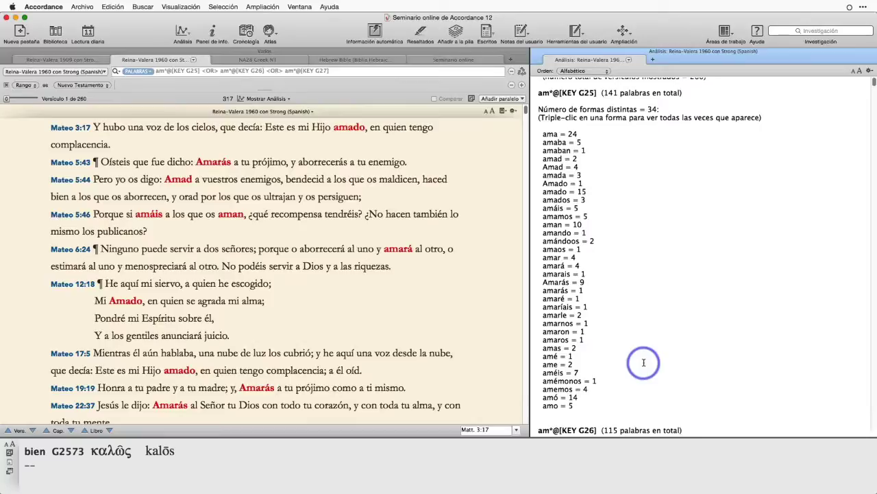
pyautogui.scroll(-2, 644, 416)
pyautogui.moveTo(541, 386); pyautogui.dragTo(557, 385)
pyautogui.moveTo(558, 384); pyautogui.dragTo(564, 386)
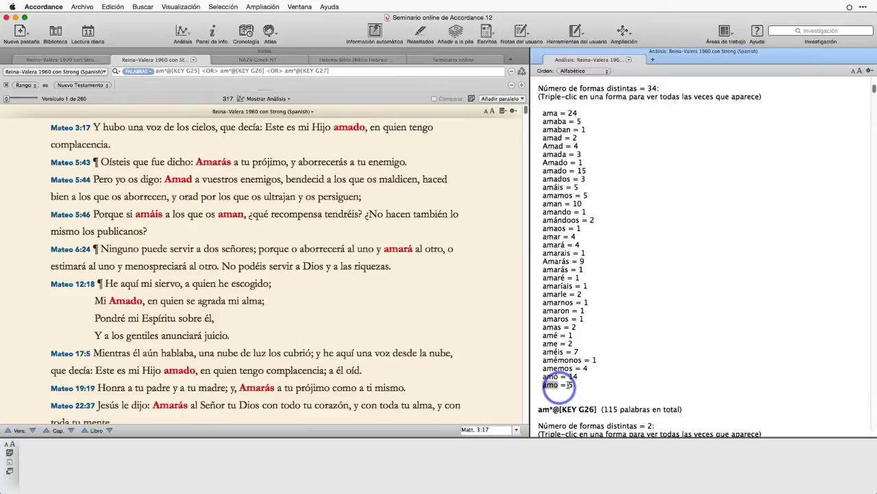
# - Examine the Spanish forms listed for the G26 and G27 terms in the analysis, singling out amado under G26
pyautogui.scroll(-1, 722, 336)
pyautogui.scroll(-5, 723, 336)
pyautogui.scroll(-7, 726, 330)
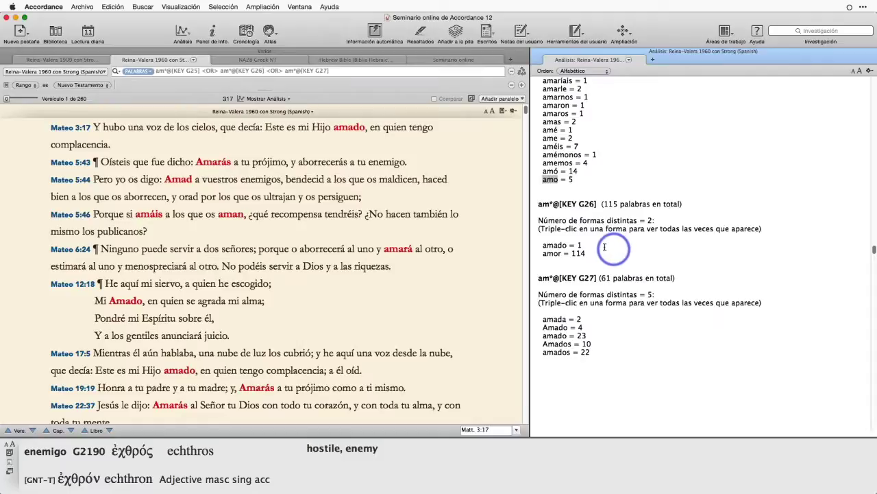
pyautogui.click(543, 248)
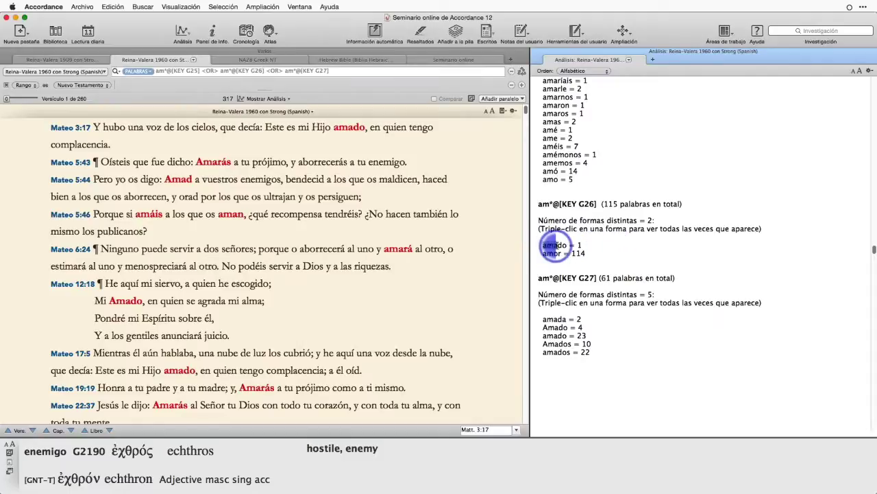
pyautogui.doubleClick(543, 248)
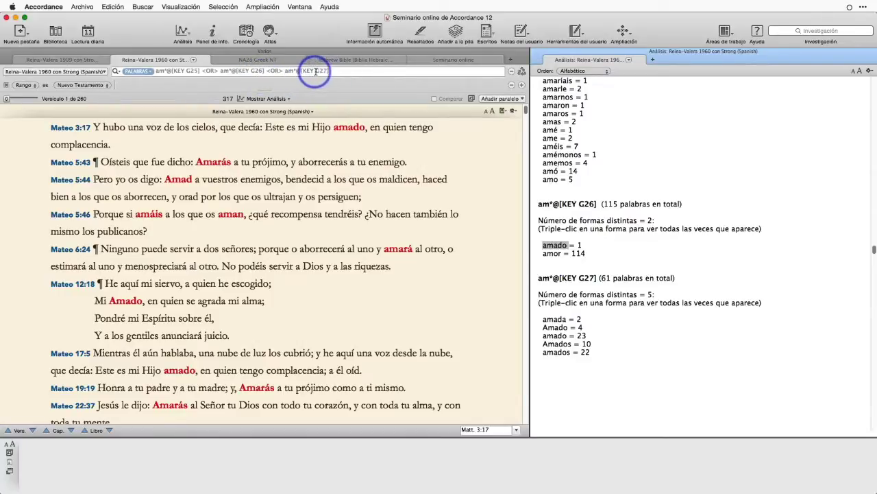
pyautogui.click(643, 357)
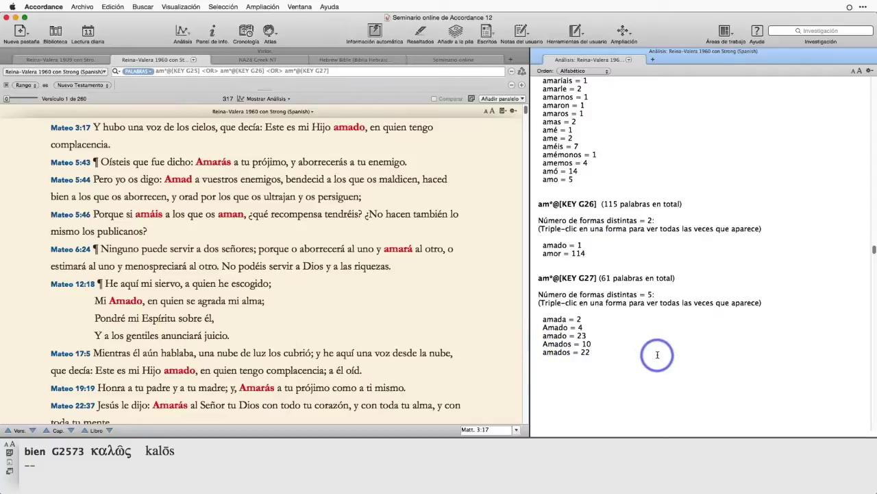
pyautogui.scroll(1, 657, 354)
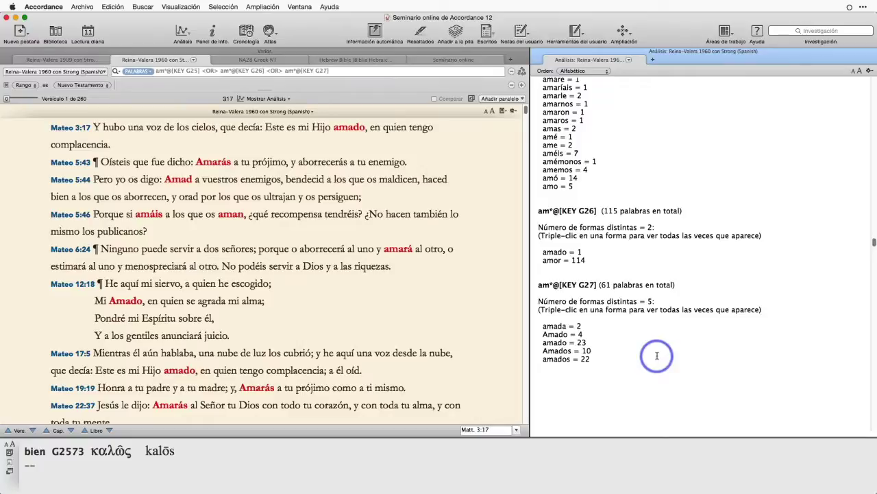
# - Show the key numbers in the analysis again and review the Greek words behind the G25 forms
pyautogui.click(869, 71)
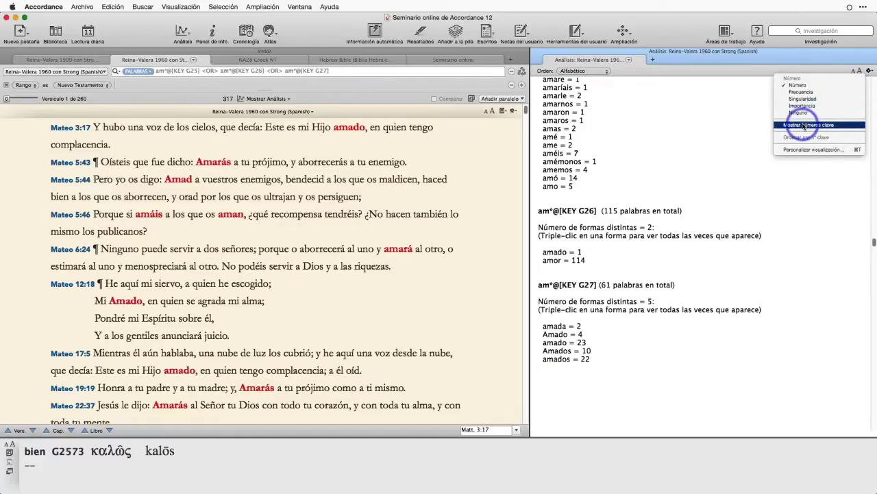
pyautogui.click(804, 126)
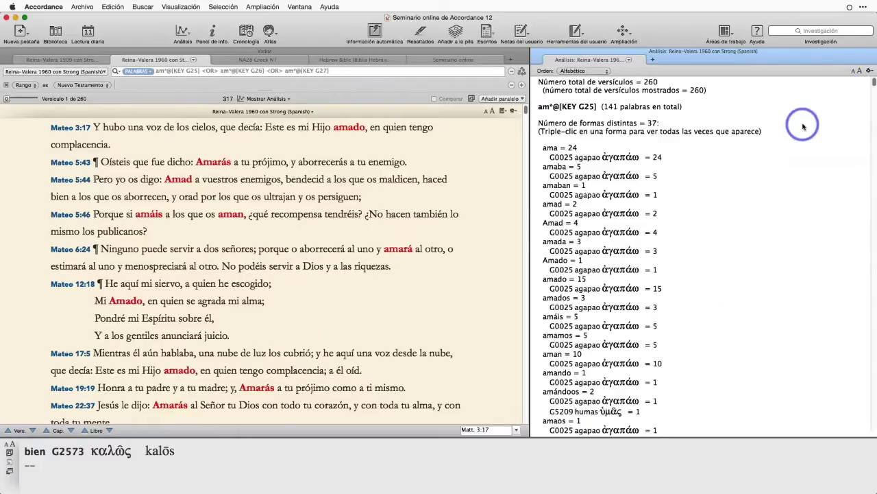
pyautogui.scroll(-1, 760, 252)
pyautogui.scroll(-3, 760, 253)
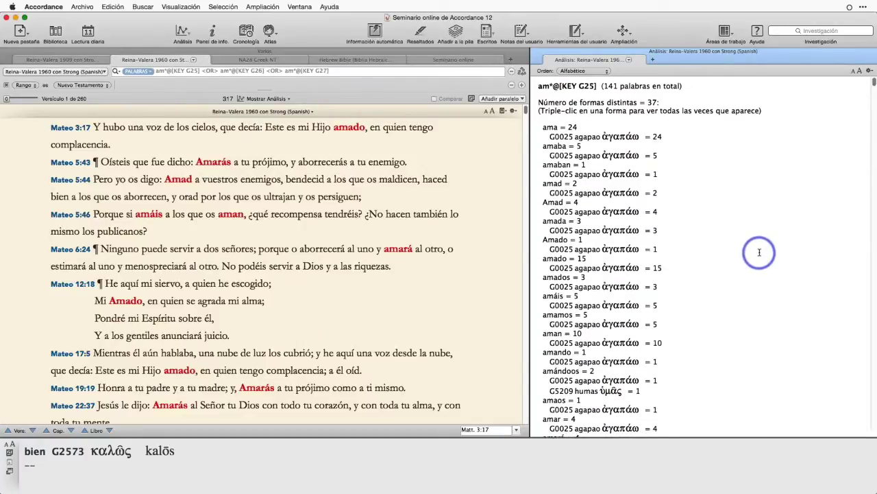
pyautogui.scroll(-7, 759, 253)
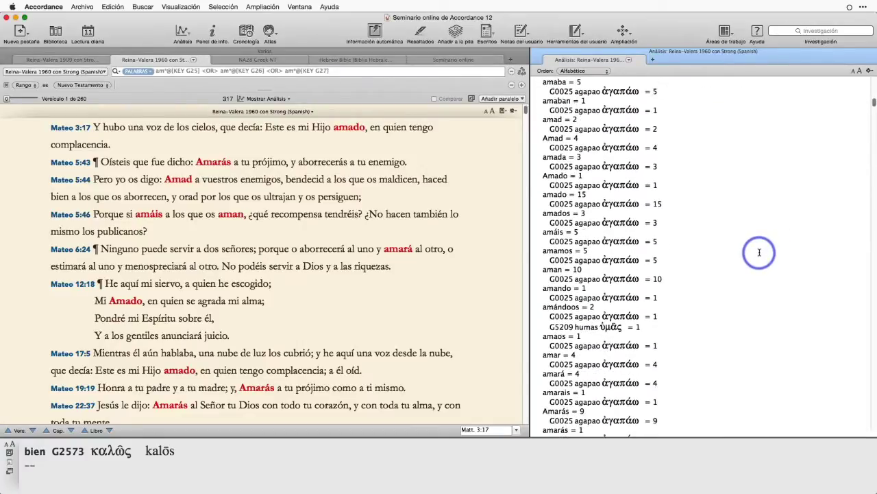
pyautogui.scroll(-4, 748, 276)
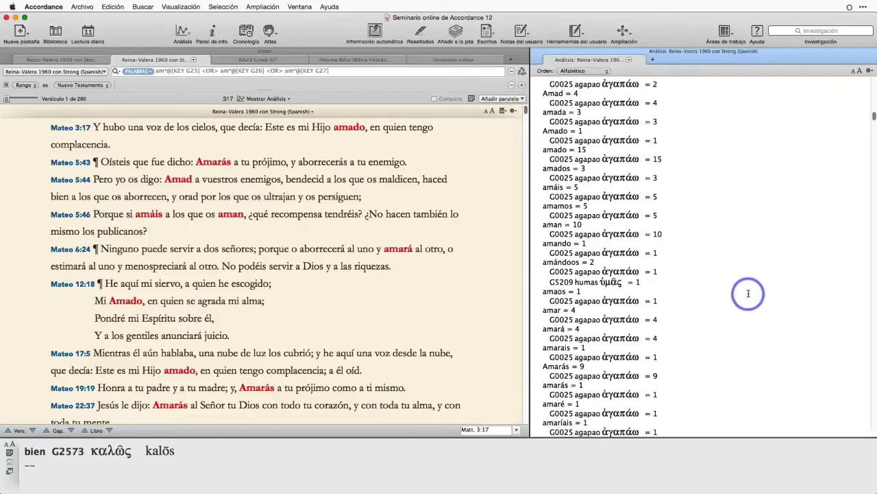
pyautogui.scroll(-4, 749, 294)
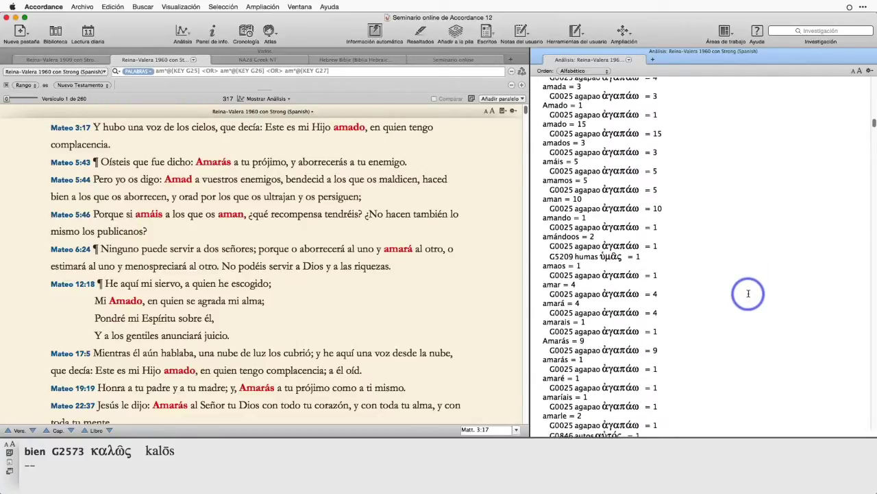
pyautogui.scroll(-12, 749, 293)
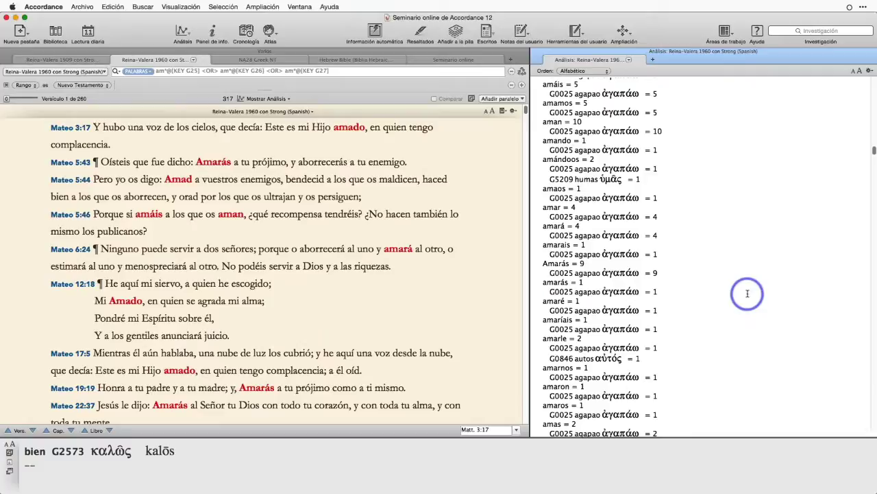
pyautogui.scroll(-3, 747, 293)
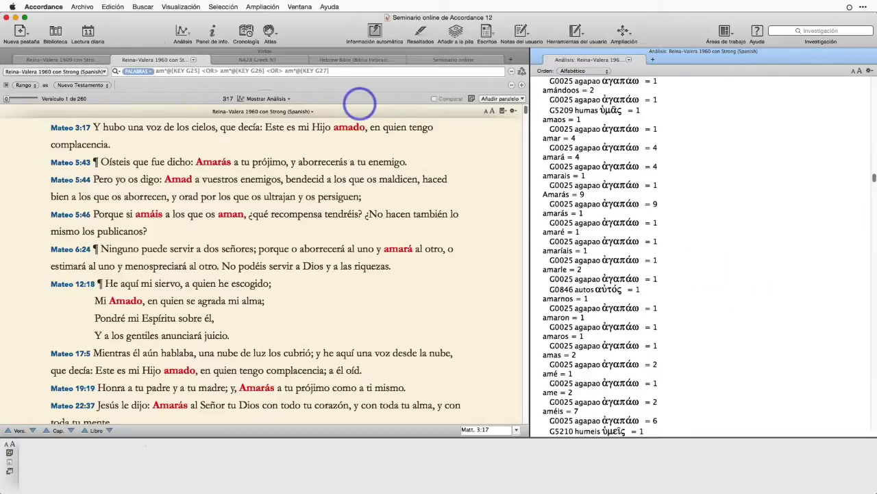
# - Compare the am*@[KEY G25] term with the Greek words listed under amarle, and review the remaining forms through G27
pyautogui.click(154, 72)
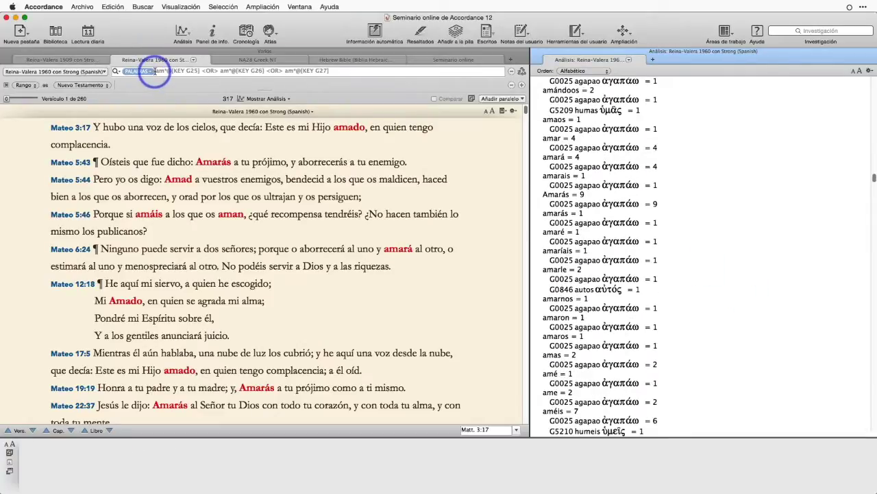
pyautogui.moveTo(154, 71); pyautogui.dragTo(197, 71)
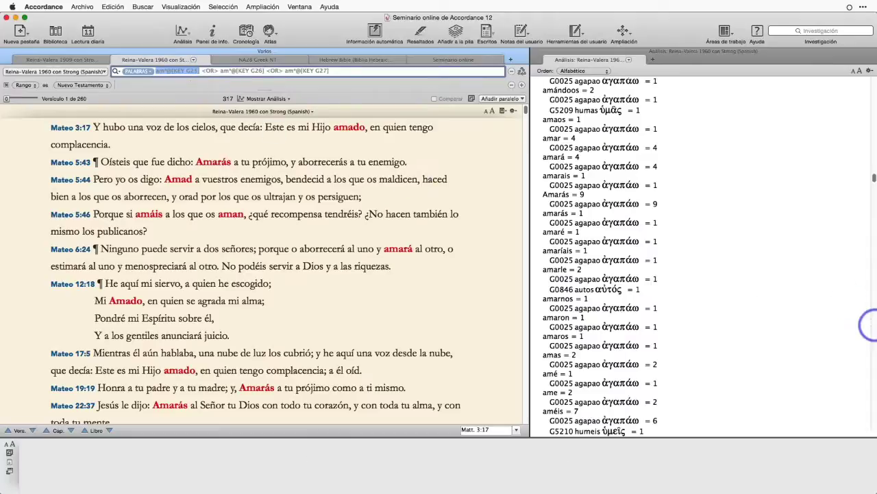
pyautogui.click(583, 291)
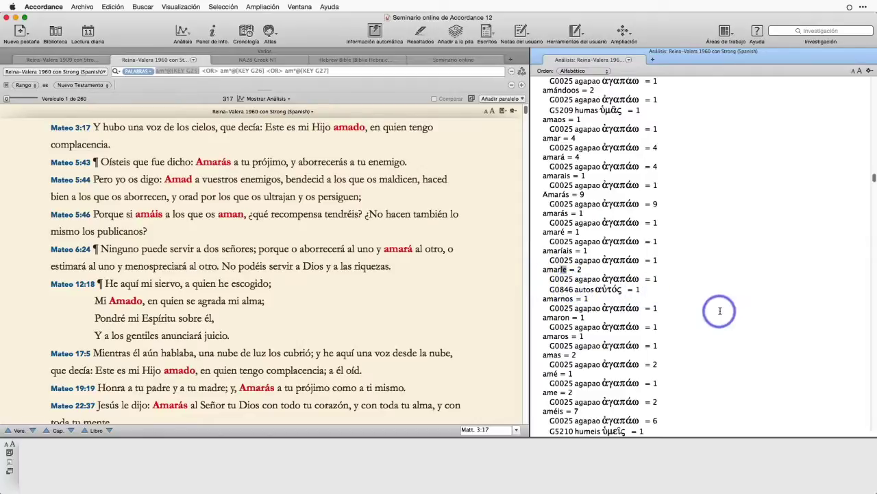
pyautogui.scroll(-1, 712, 309)
pyautogui.scroll(-5, 713, 309)
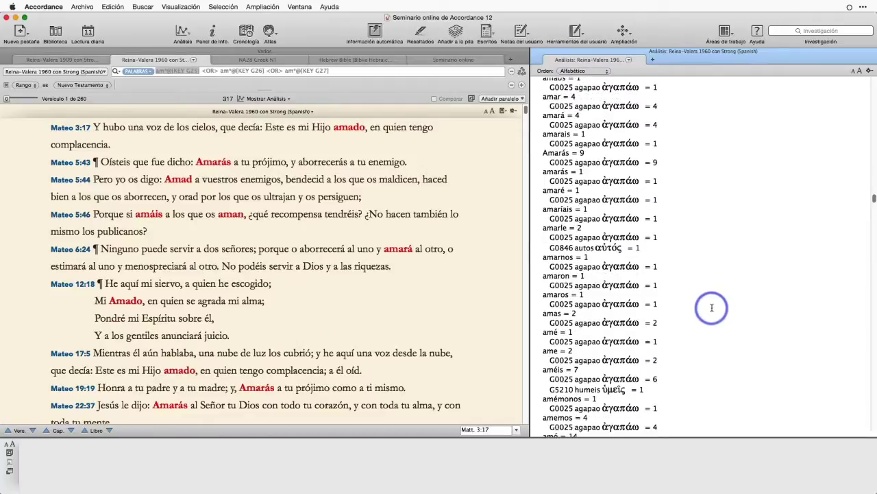
pyautogui.scroll(-5, 710, 307)
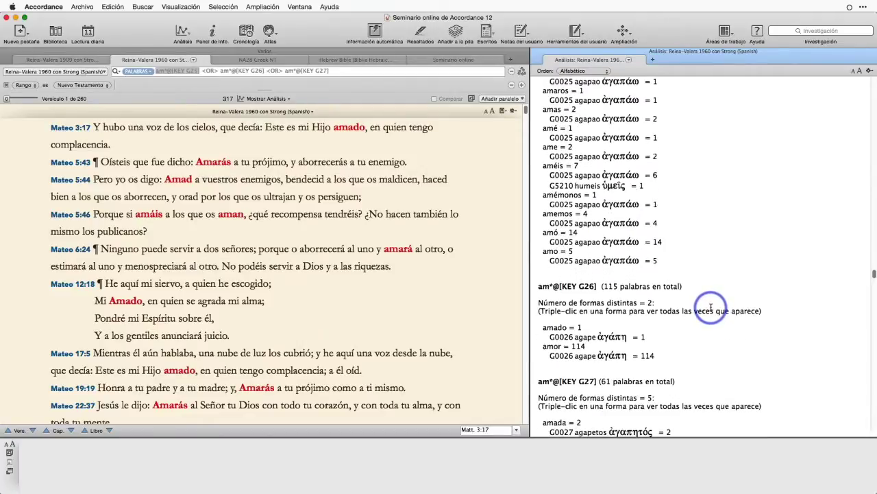
pyautogui.scroll(-2, 711, 307)
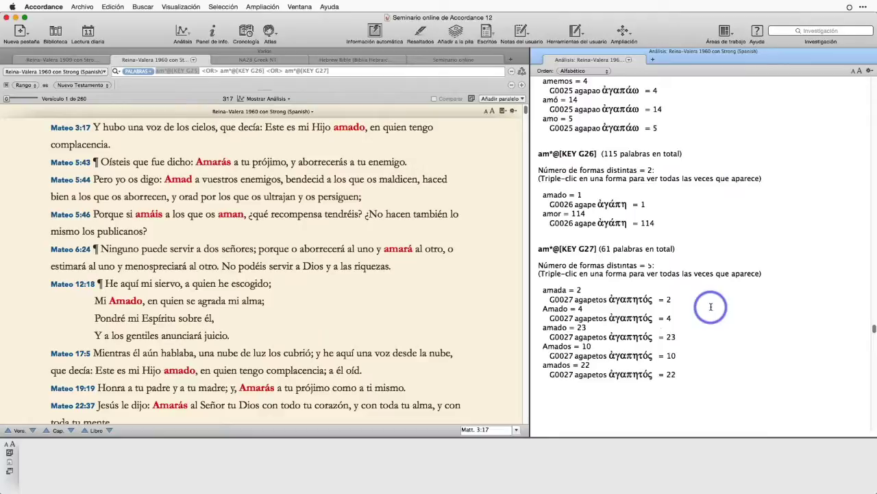
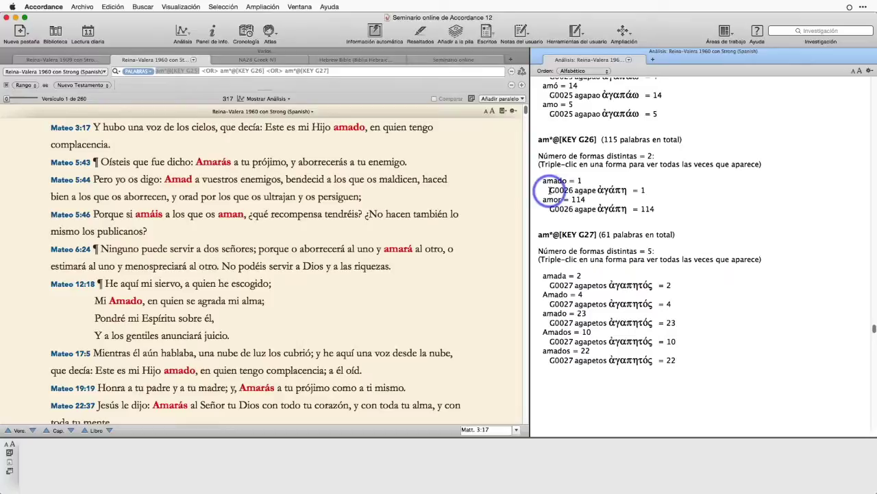
# - Search from the analysis for the form amado linked to G0026 and review the resulting verse
pyautogui.moveTo(551, 190); pyautogui.dragTo(626, 190)
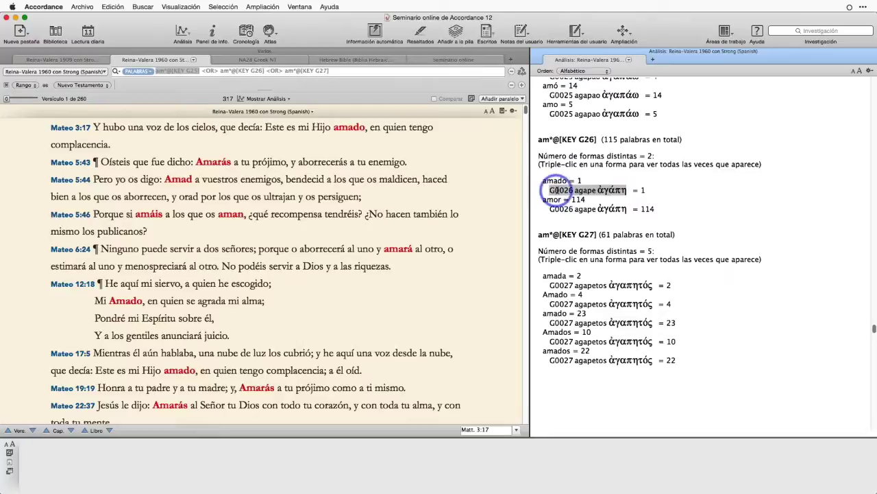
pyautogui.click(556, 190)
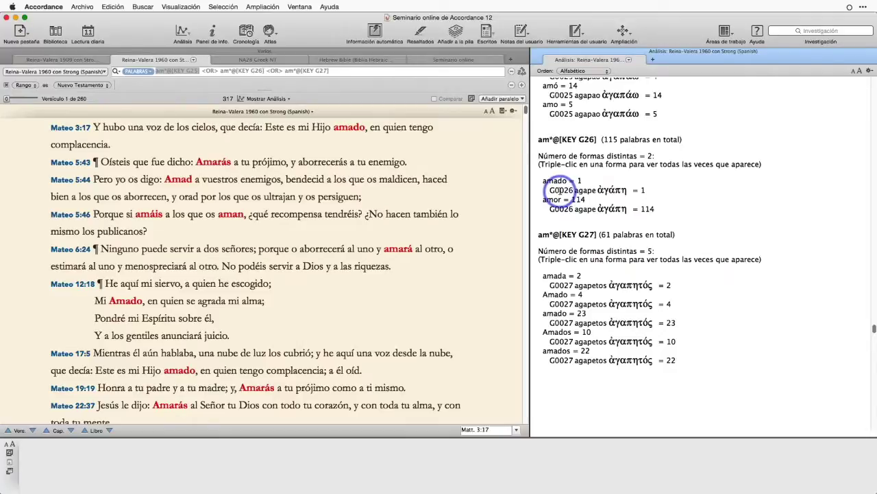
pyautogui.doubleClick(561, 190)
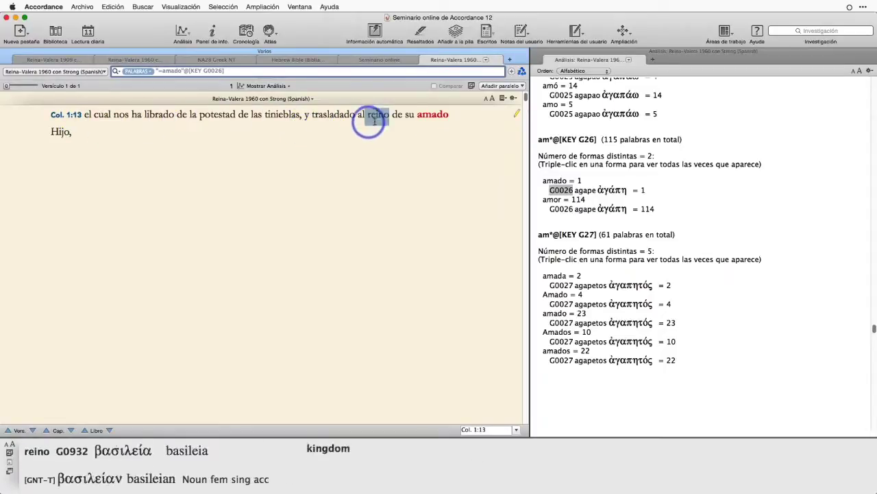
pyautogui.moveTo(430, 116)
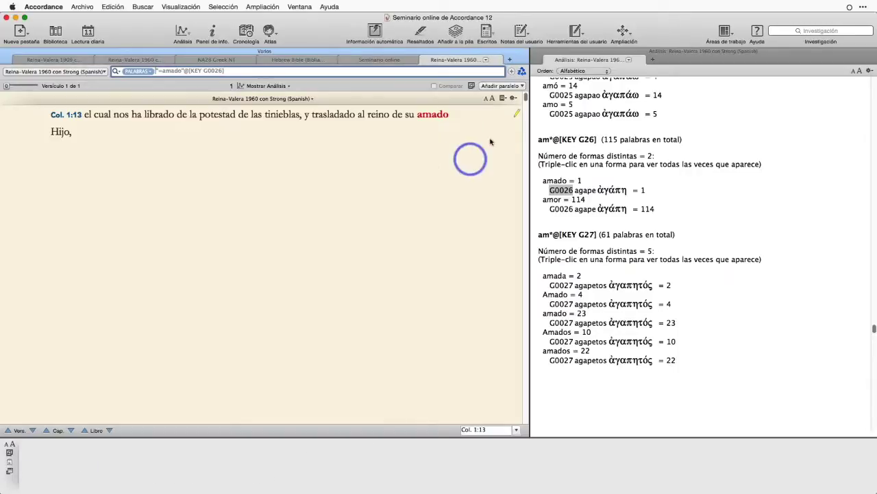
# - Add Biblia de Navarra and NA28 Greek NT as parallel panes beside the amado verse
pyautogui.click(522, 86)
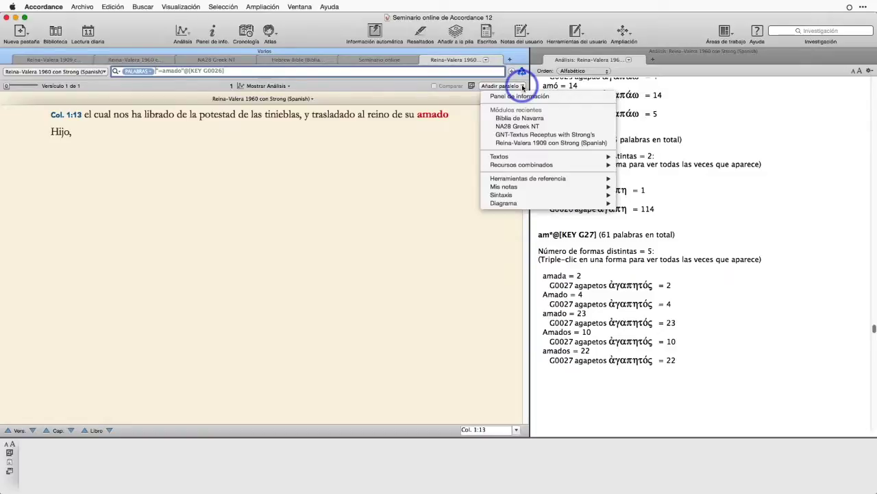
pyautogui.click(515, 119)
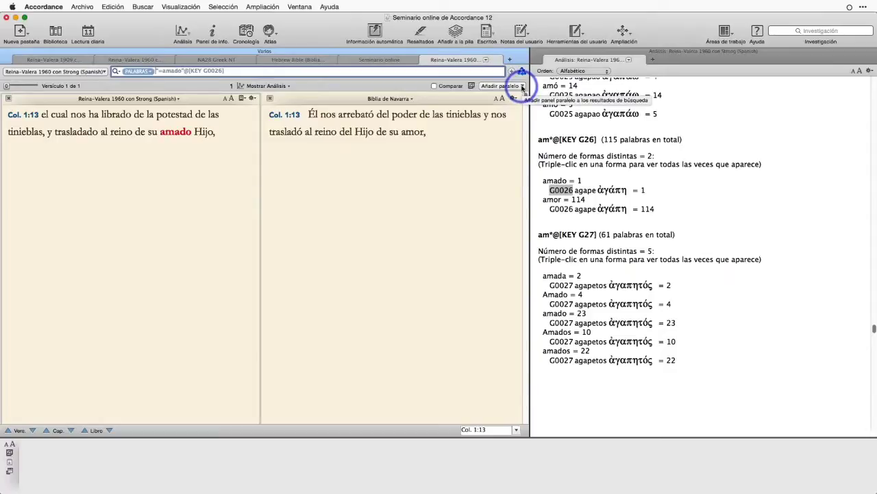
pyautogui.click(521, 87)
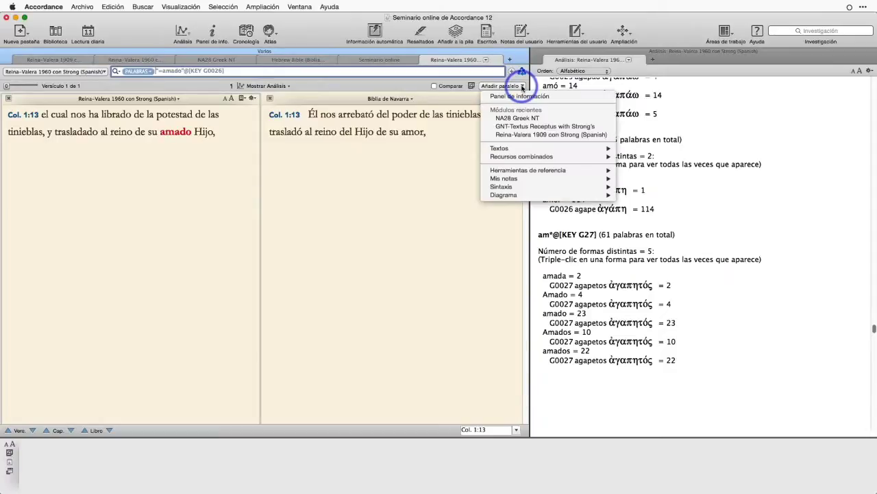
pyautogui.click(515, 118)
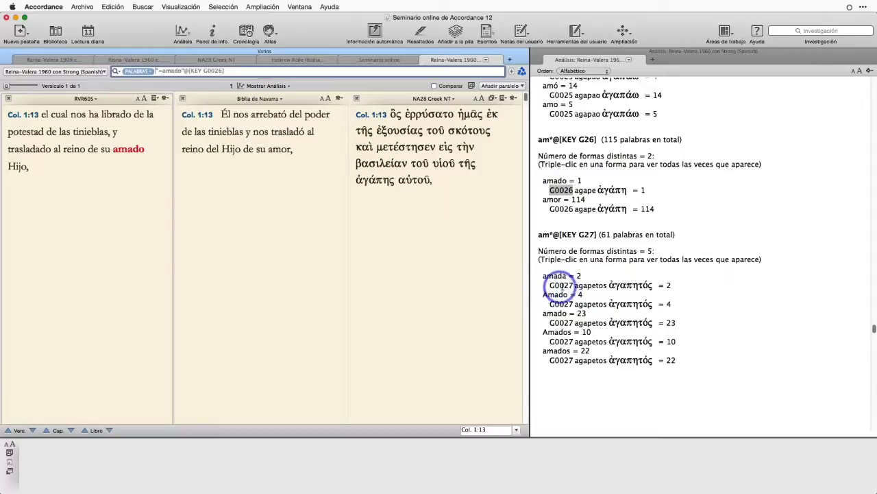
# - Search from the analysis for the form amada linked to G0027, keeping both parallel texts displayed
pyautogui.click(564, 285)
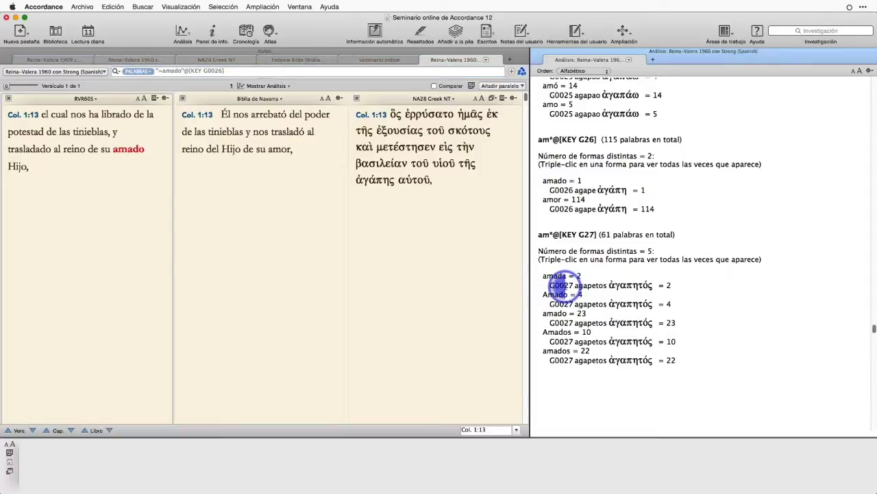
pyautogui.tripleClick(562, 285)
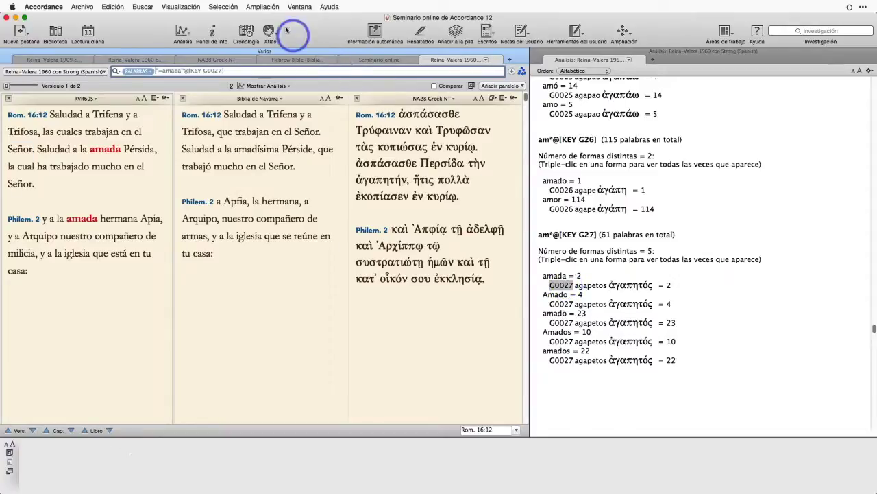
pyautogui.click(262, 6)
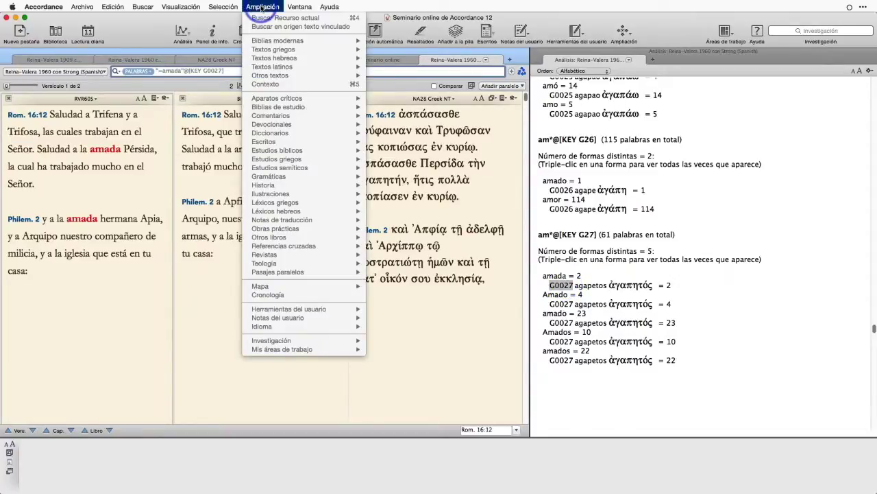
pyautogui.click(748, 328)
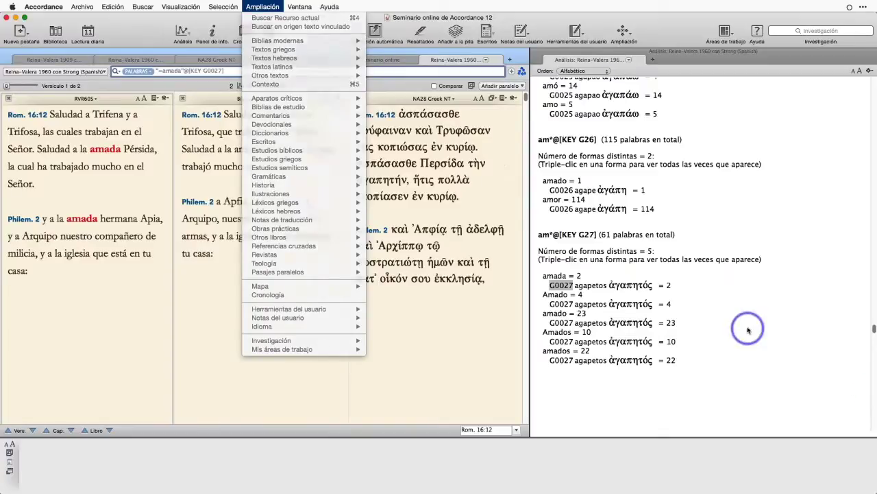
# - Select G0027 under Amado in the analysis and run a current-resource search on that form
pyautogui.click(651, 313)
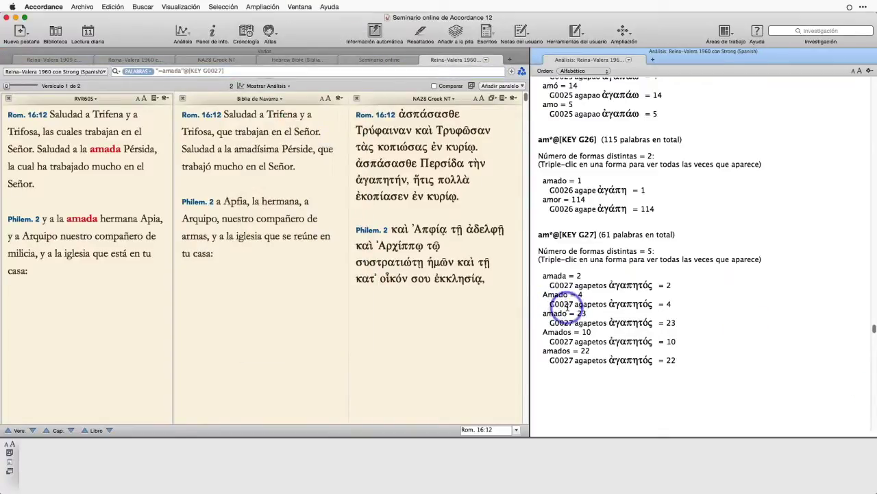
pyautogui.moveTo(549, 304); pyautogui.dragTo(573, 303)
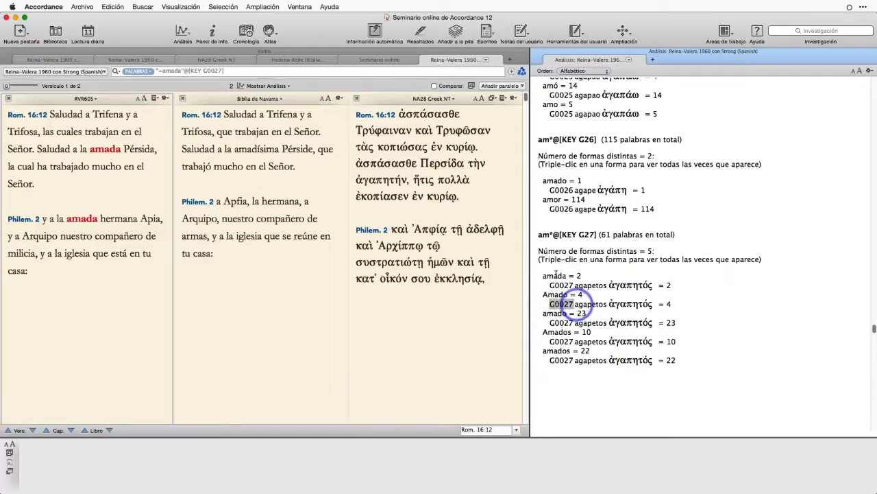
pyautogui.click(263, 6)
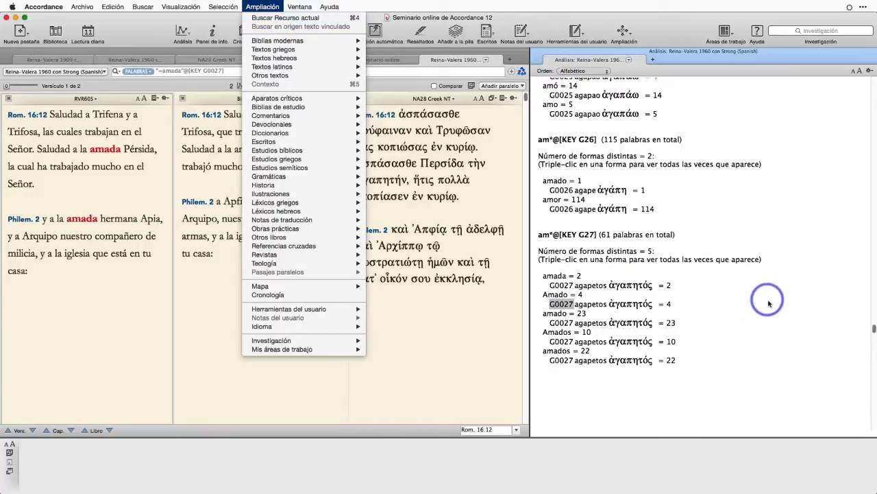
pyautogui.click(750, 326)
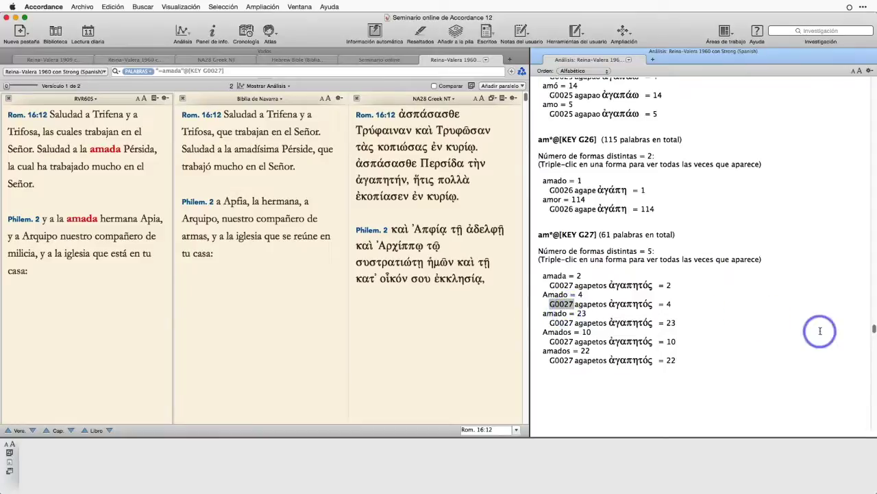
pyautogui.press('super')
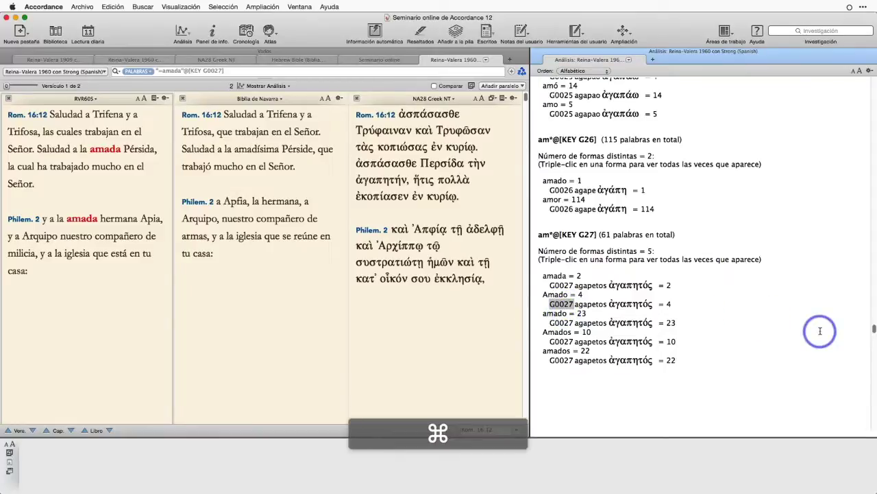
pyautogui.press('super+4')
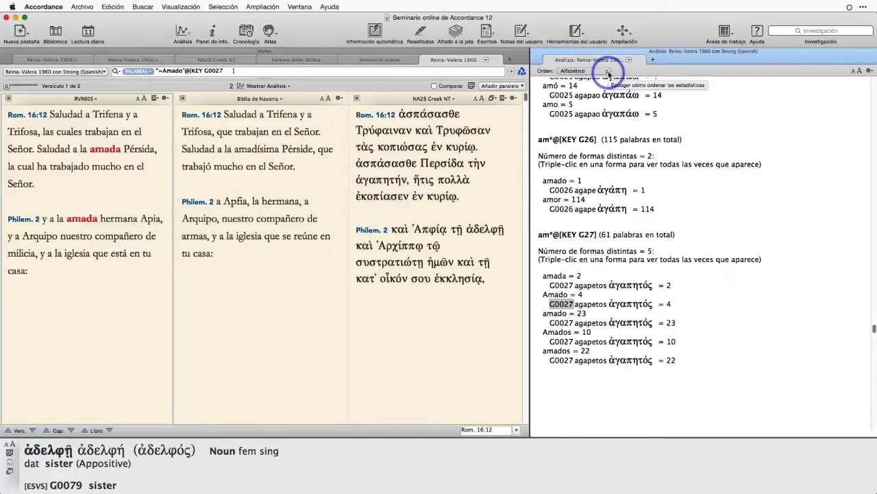
# - Check the Buscar Recurso actual command and the seminar outline's notes on amplifying from the analysis
pyautogui.click(262, 7)
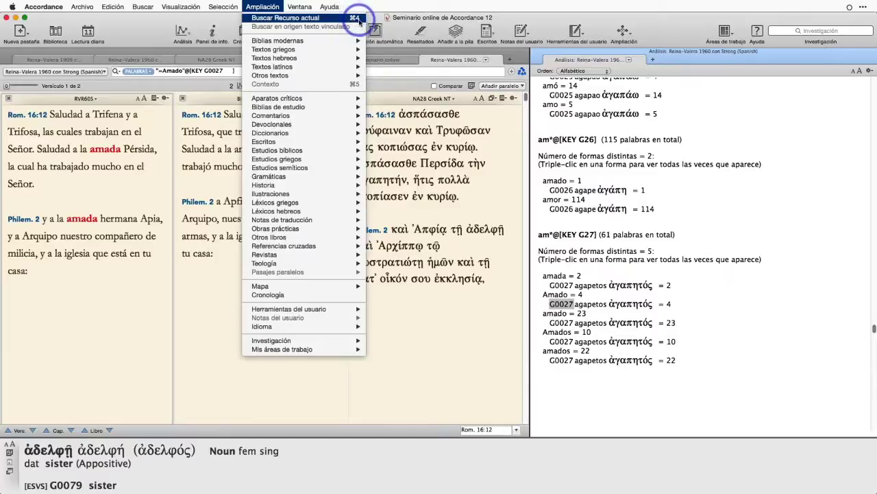
pyautogui.click(778, 361)
pyautogui.click(561, 304)
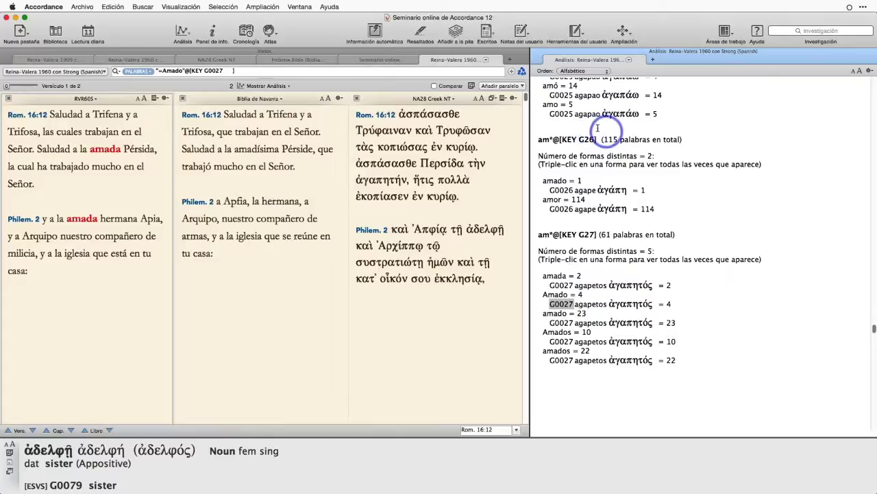
pyautogui.click(427, 60)
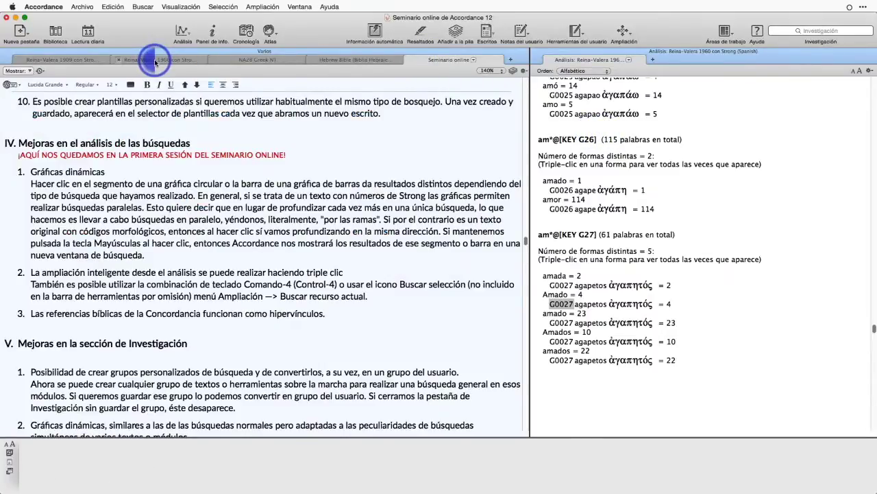
# - Return to the combined G25, G26 and G27 search and display its concordance
pyautogui.click(152, 59)
pyautogui.click(287, 98)
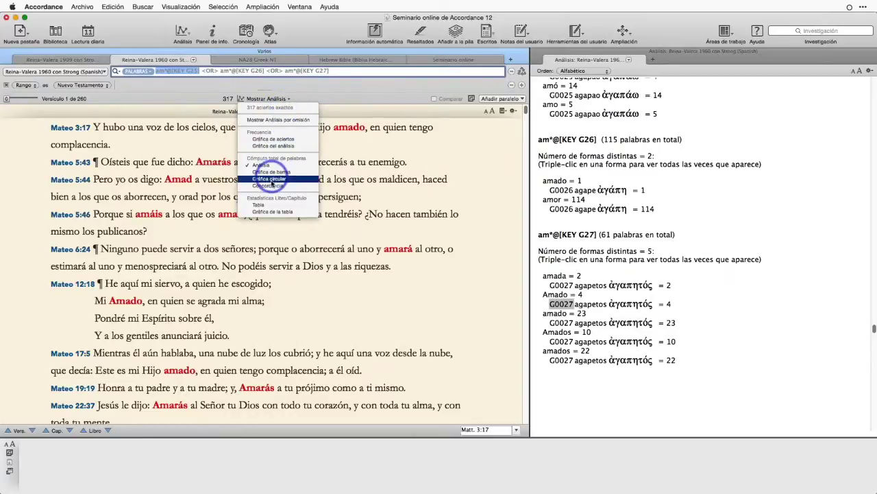
pyautogui.click(269, 186)
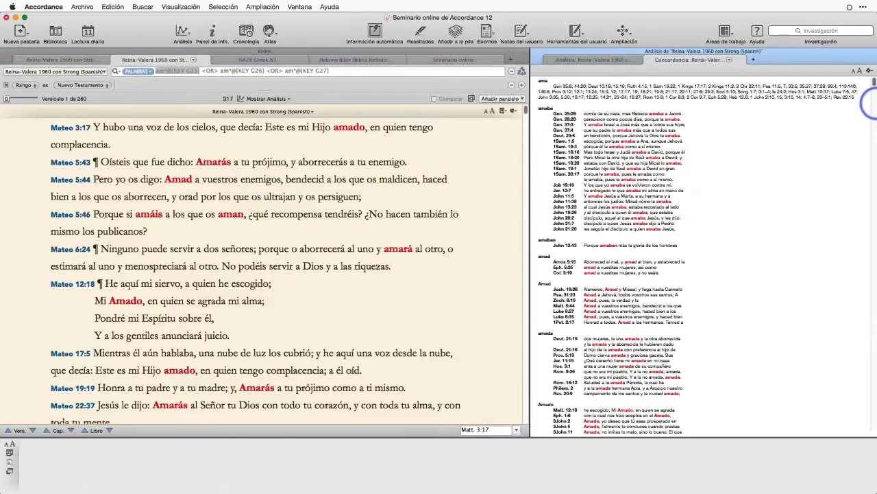
# - Enlarge the concordance text by five levels and widen its pane at the expense of the verse results
pyautogui.click(860, 71)
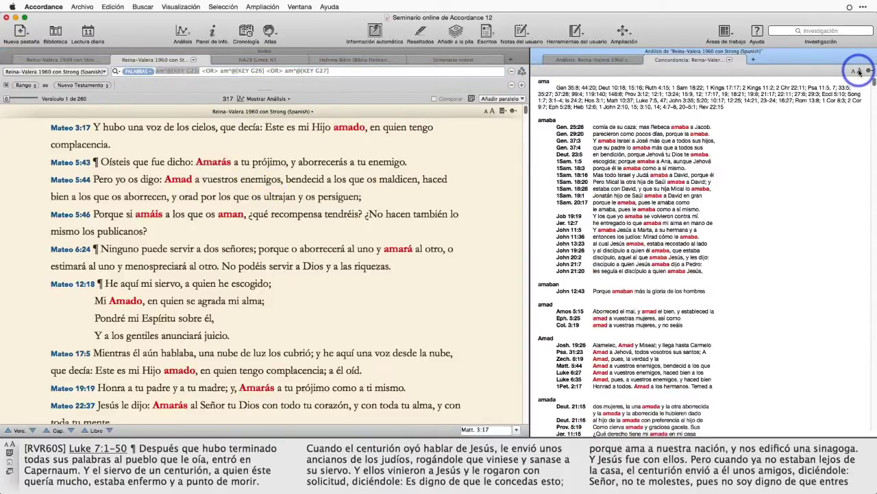
pyautogui.click(860, 71)
pyautogui.click(860, 72)
pyautogui.click(860, 71)
pyautogui.click(860, 71)
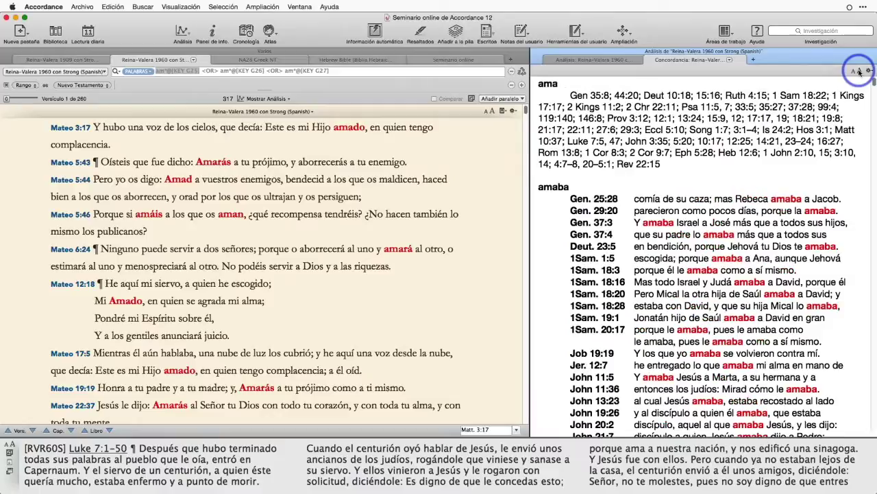
pyautogui.moveTo(530, 189); pyautogui.dragTo(500, 186)
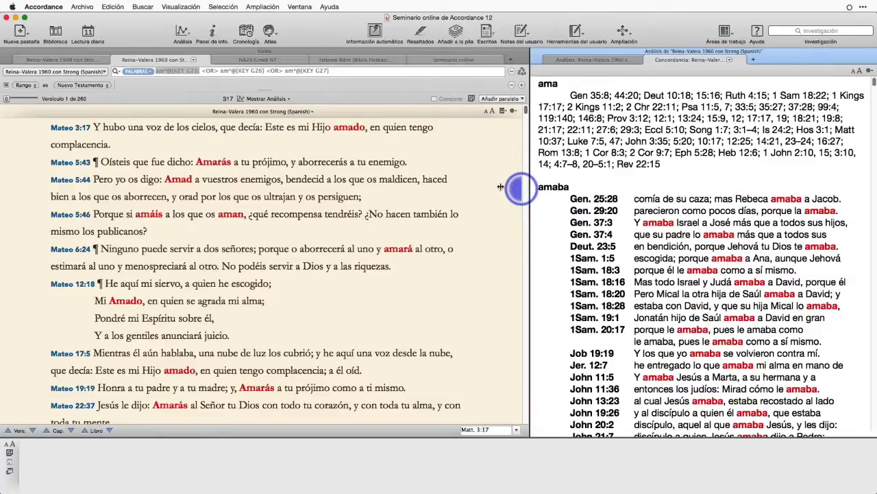
pyautogui.moveTo(501, 186); pyautogui.dragTo(351, 184)
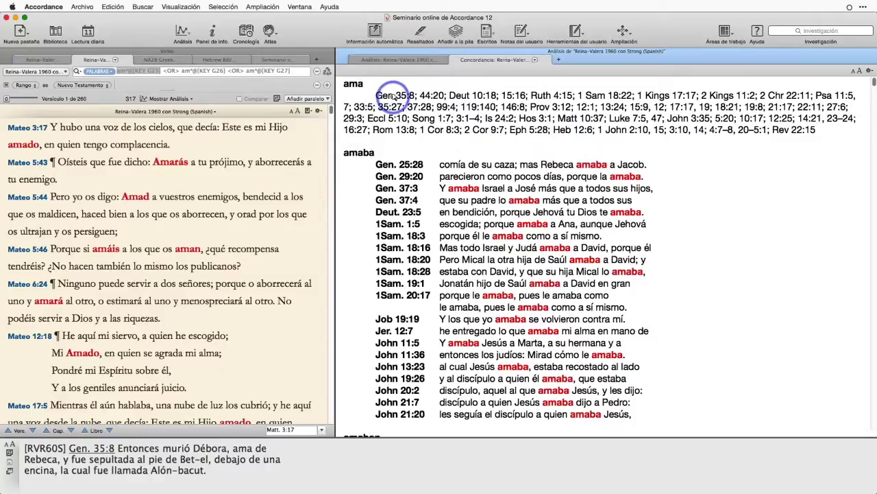
# - Preview verses from the concordance references, magnify the amaba entries briefly, and open Gen. 29:20 as text
pyautogui.moveTo(436, 96)
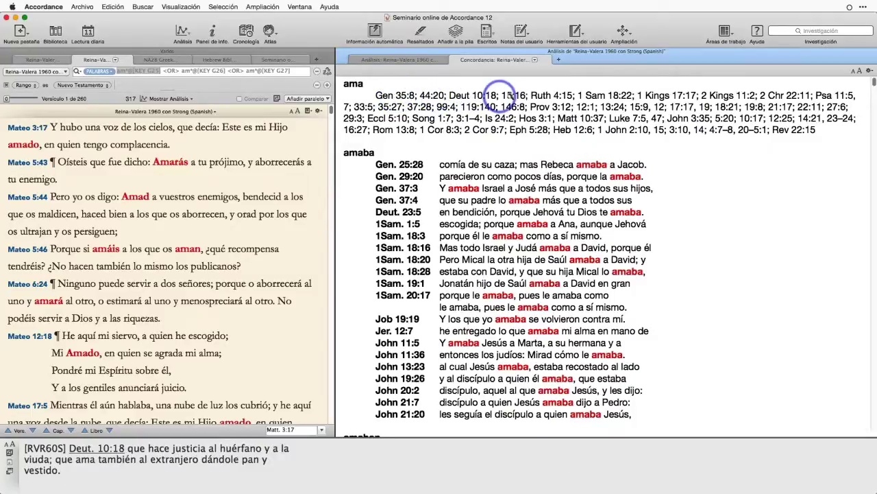
pyautogui.moveTo(557, 95)
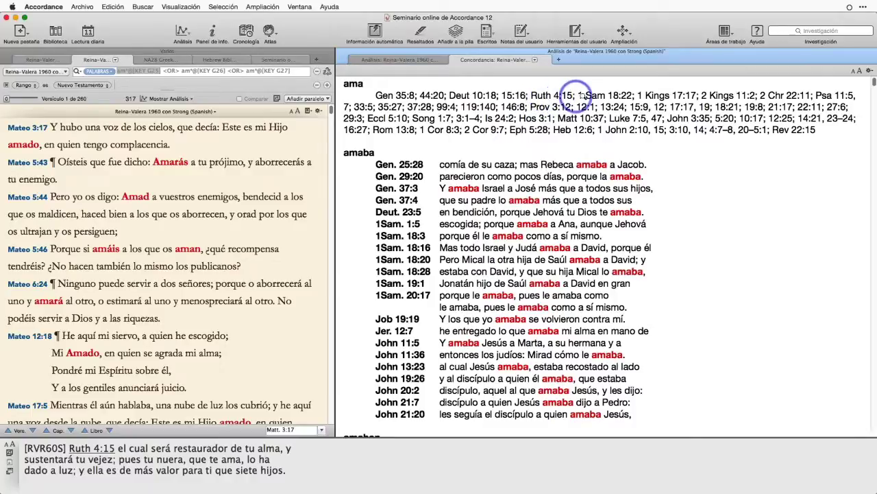
pyautogui.moveTo(626, 95)
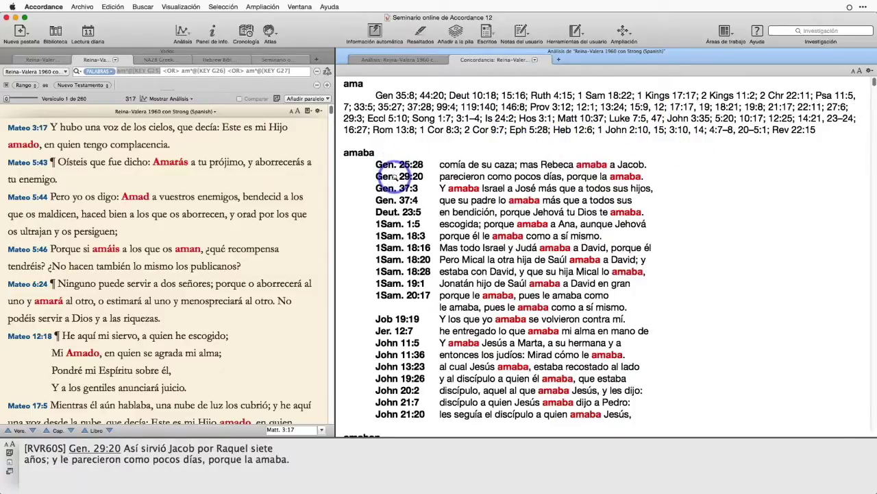
pyautogui.hotkey('alt', 'z')
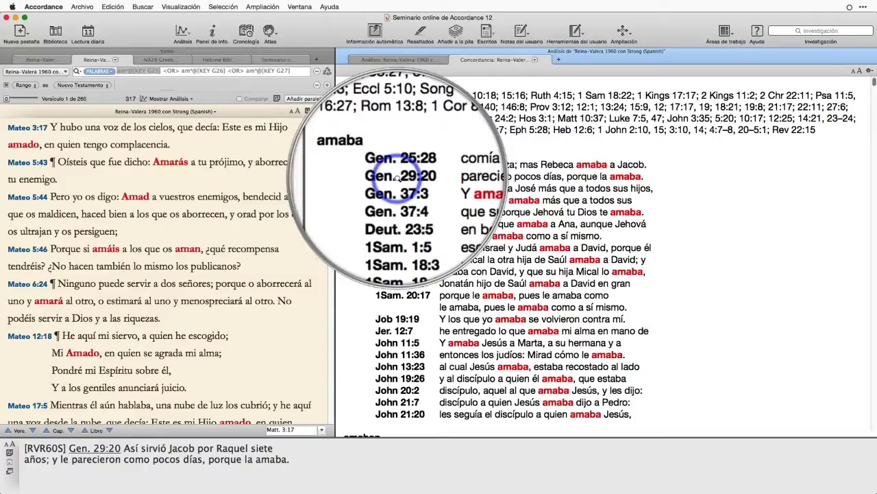
pyautogui.hotkey('alt', 'z')
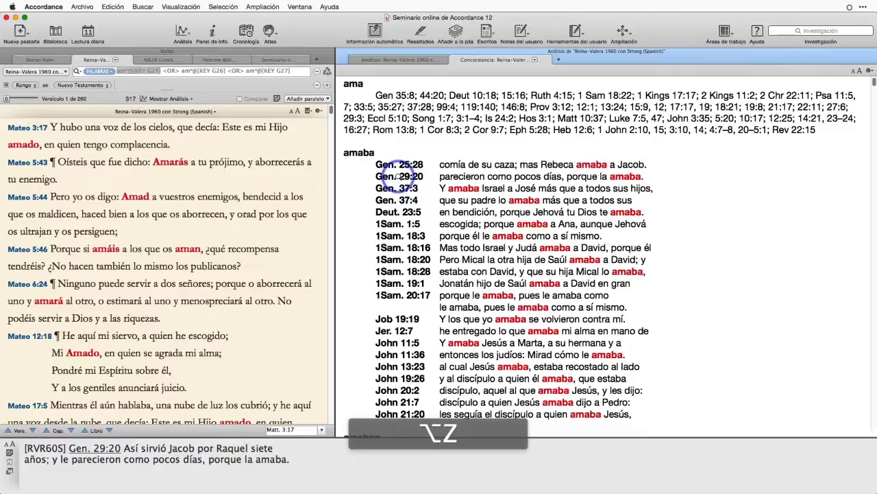
pyautogui.click(398, 176)
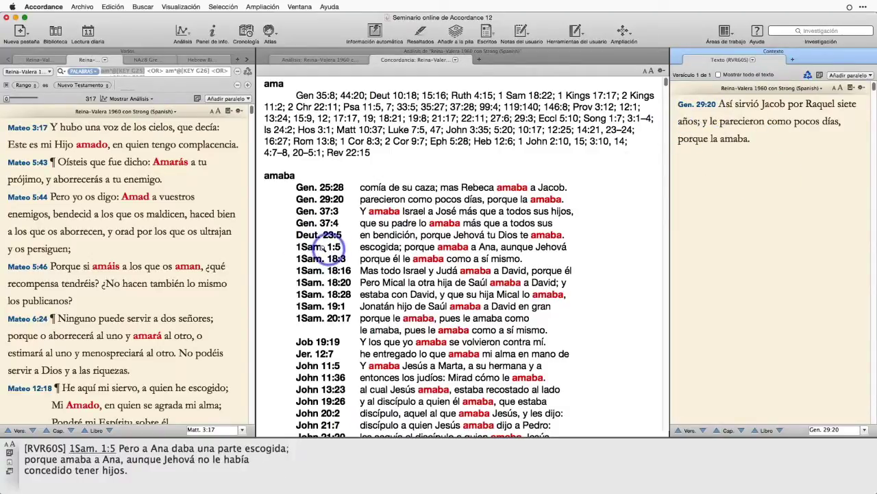
# - Preview the amaban and amad references in the concordance and open John 12:43 and Col. 3:19 as text
pyautogui.scroll(-7, 431, 310)
pyautogui.scroll(-1, 430, 311)
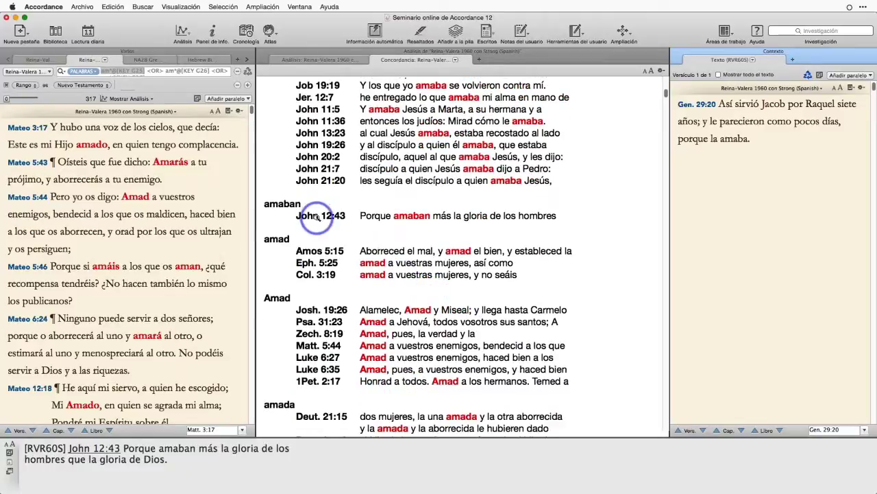
pyautogui.click(317, 217)
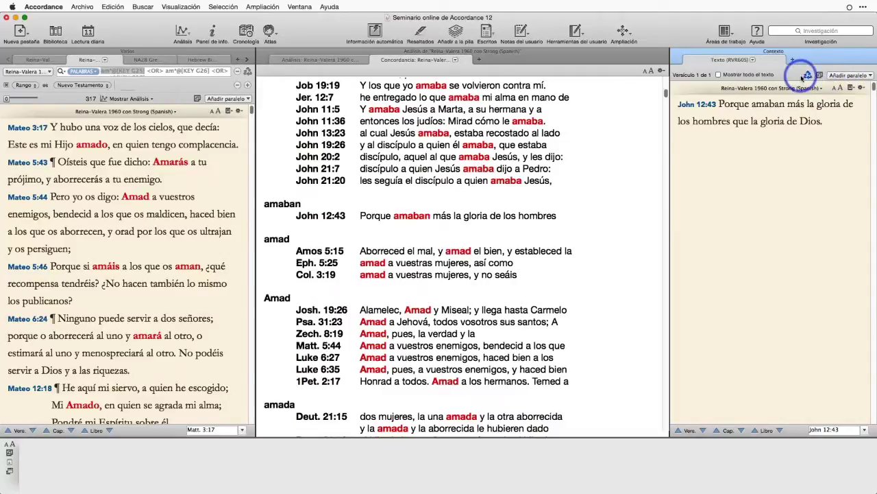
pyautogui.click(308, 275)
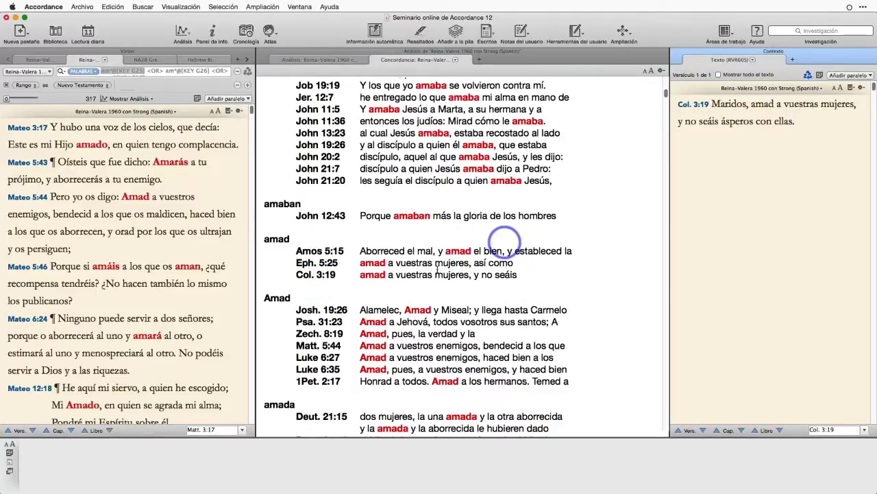
pyautogui.moveTo(308, 333)
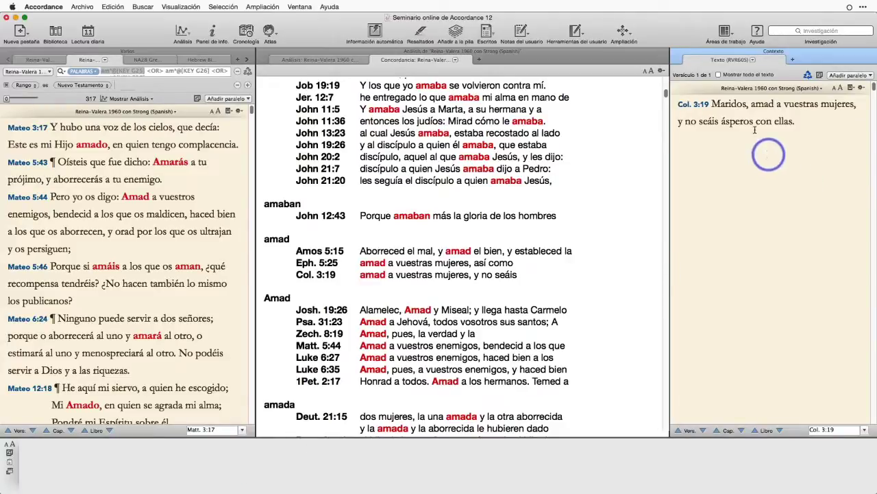
# - Close the verse text zone and the concordance, and widen the verse results pane to about half the workspace
pyautogui.click(677, 52)
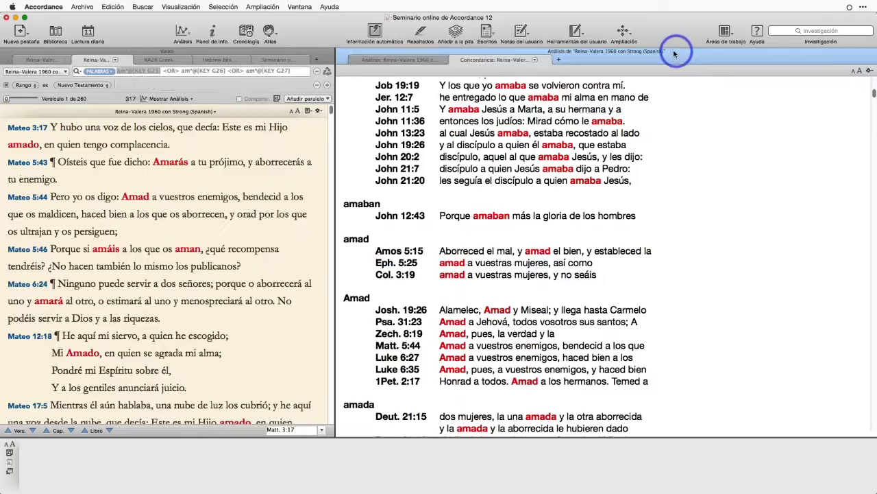
pyautogui.click(458, 61)
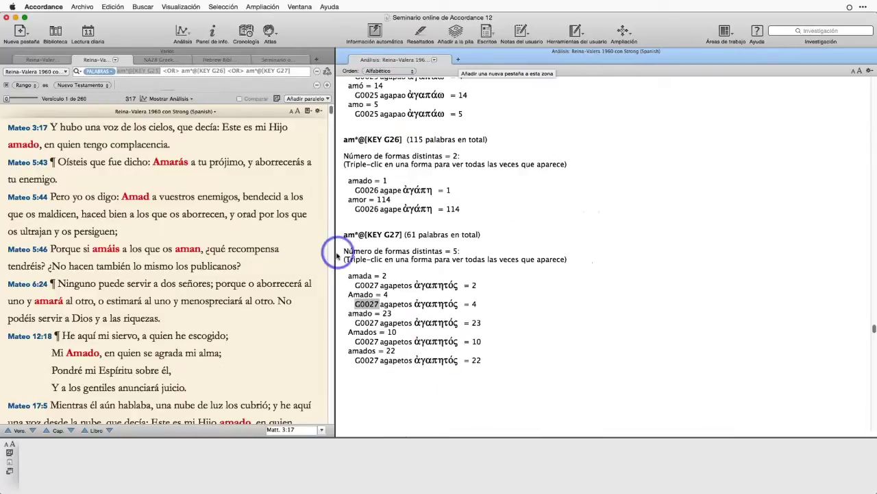
pyautogui.moveTo(348, 251); pyautogui.dragTo(464, 263)
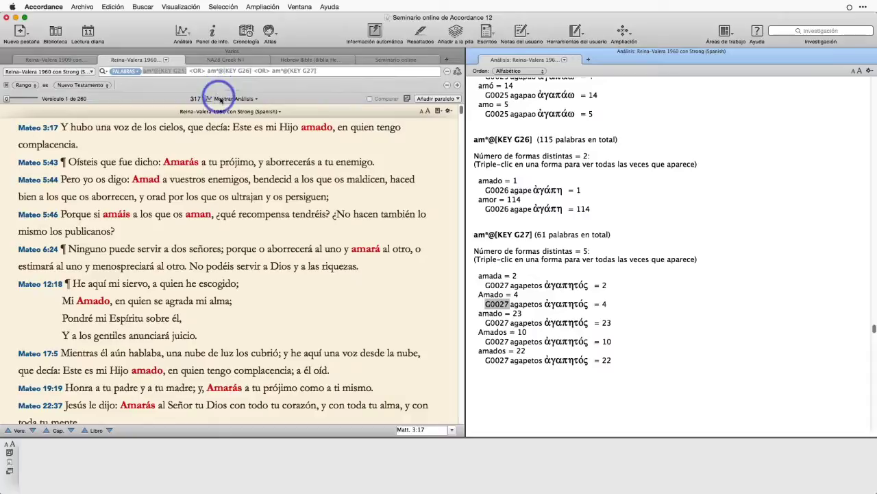
# - Show the pie chart of the combined G25, G26 and G27 search and briefly magnify its key number grouping
pyautogui.click(245, 101)
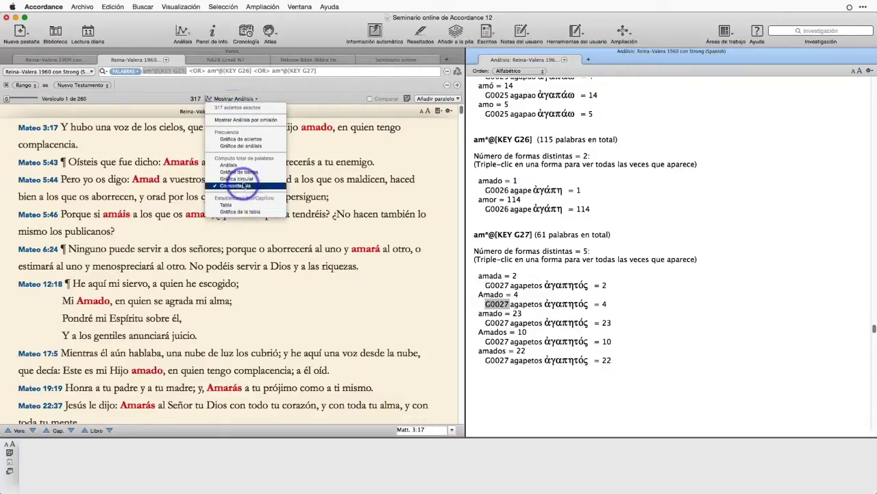
pyautogui.click(244, 179)
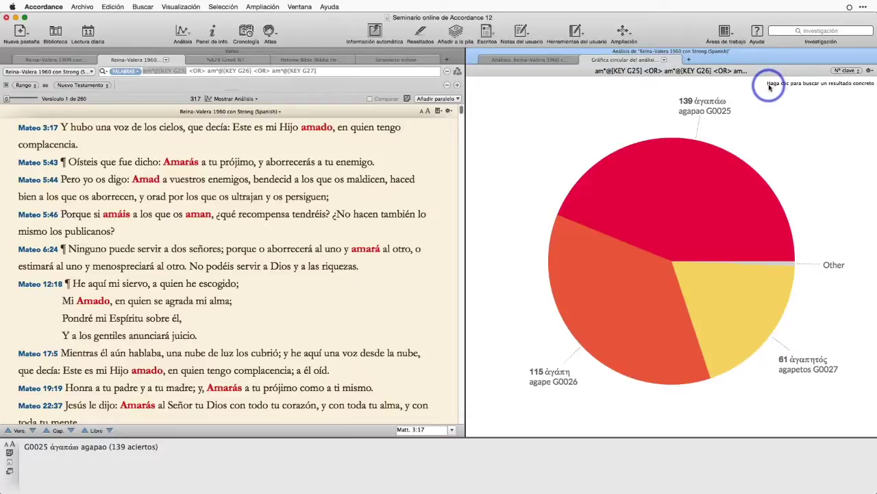
pyautogui.hotkey('alt', 'z')
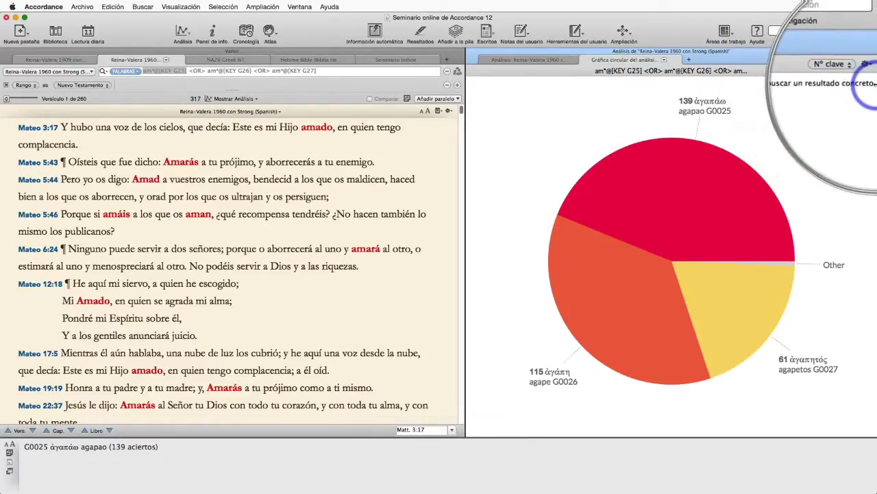
pyautogui.hotkey('alt', 'z')
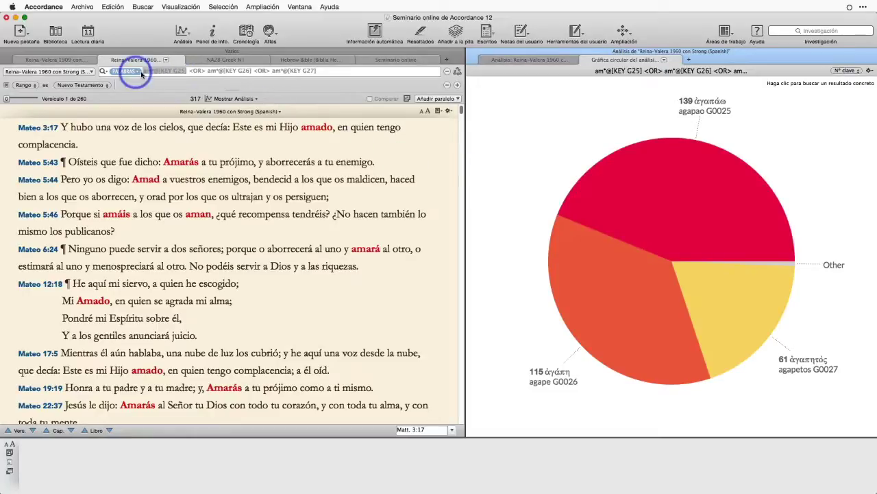
# - Drill into the agapao G0025 slice of the pie chart, return to the previous results, and drill into it again
pyautogui.click(333, 71)
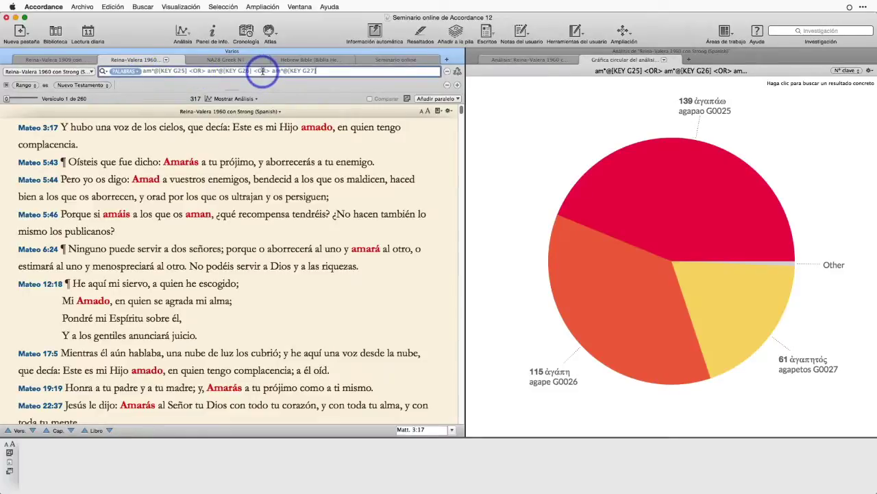
pyautogui.moveTo(631, 180)
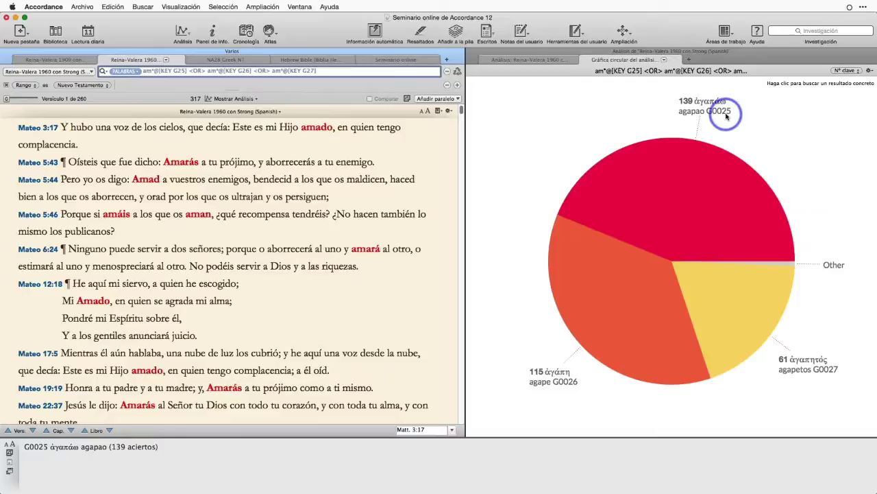
pyautogui.click(684, 174)
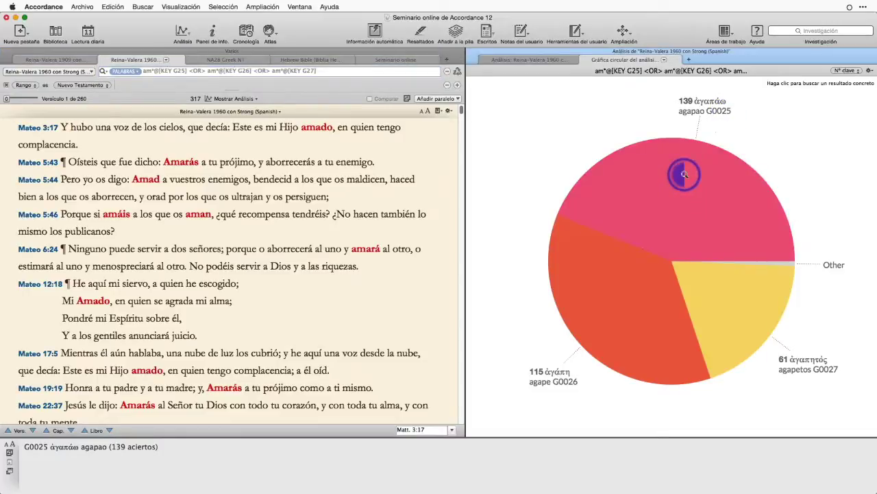
pyautogui.click(684, 174)
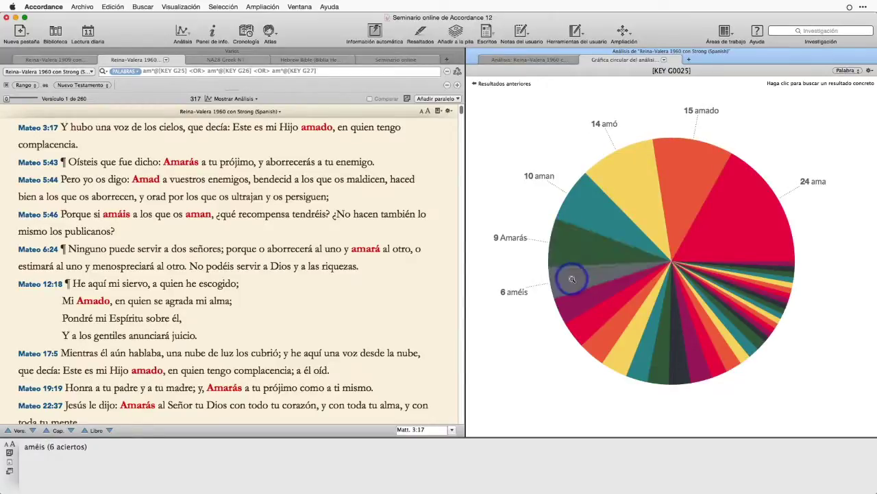
pyautogui.click(473, 84)
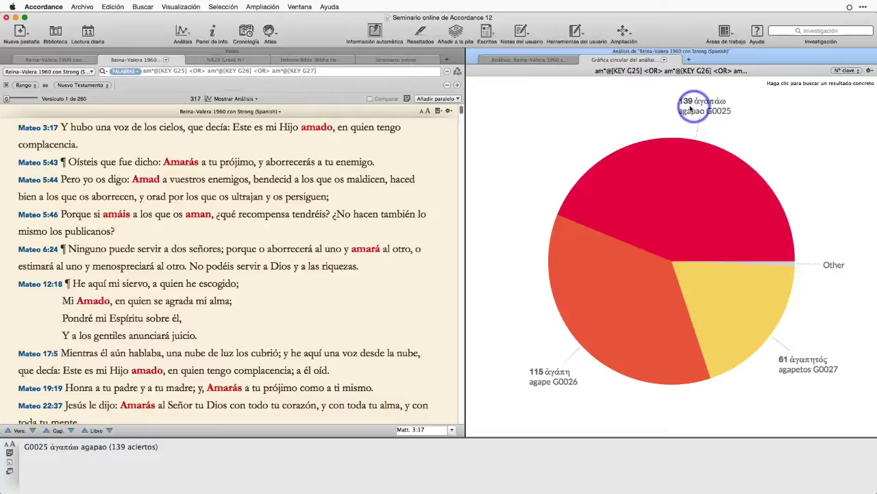
pyautogui.click(682, 182)
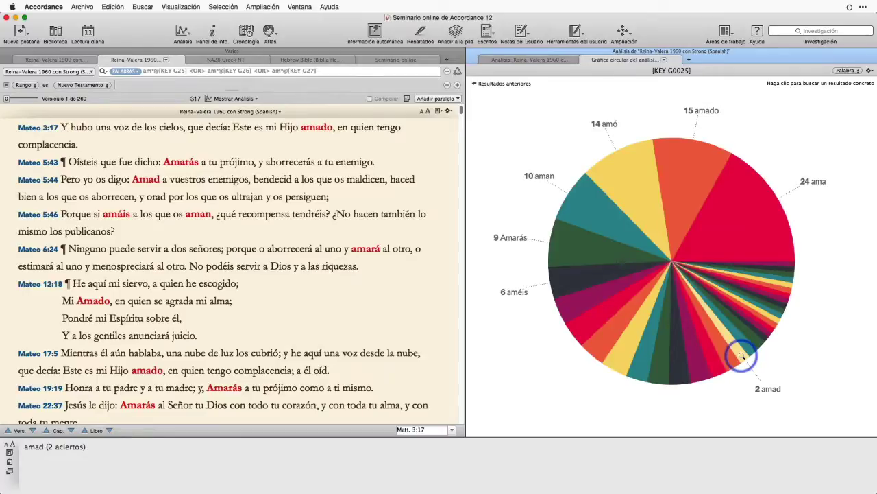
# - Search for amad linked to G0025 from its pie slice and check the search argument and the word's tagging in Eph. 5:25
pyautogui.click(742, 355)
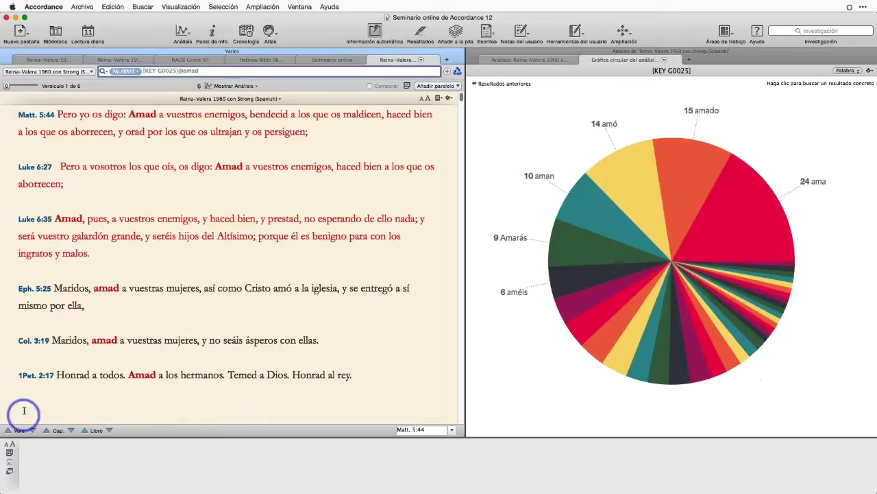
pyautogui.moveTo(138, 377)
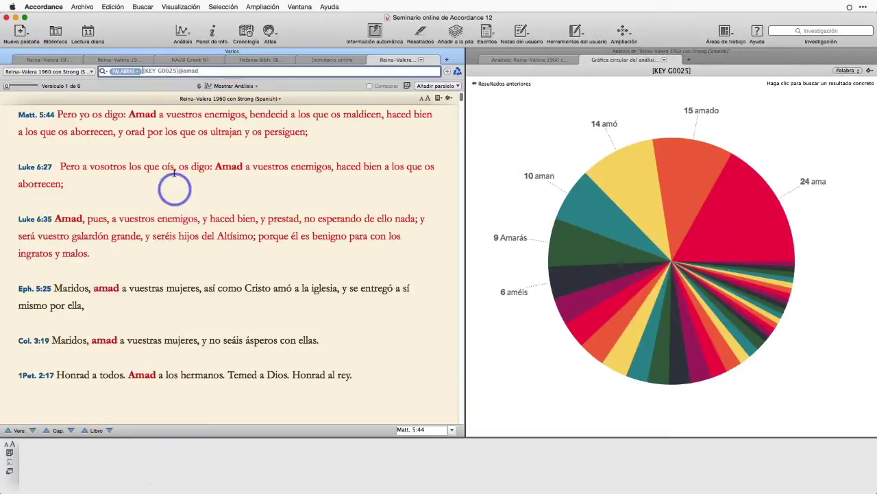
pyautogui.click(207, 70)
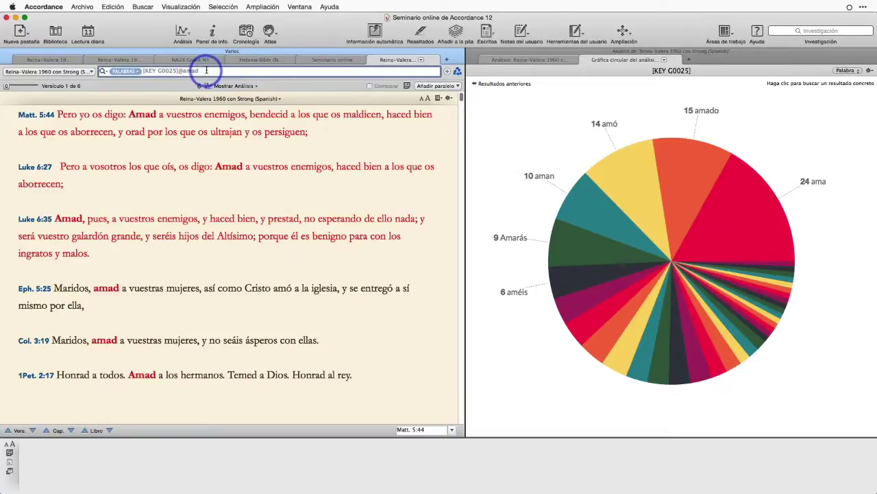
pyautogui.moveTo(203, 70); pyautogui.dragTo(131, 69)
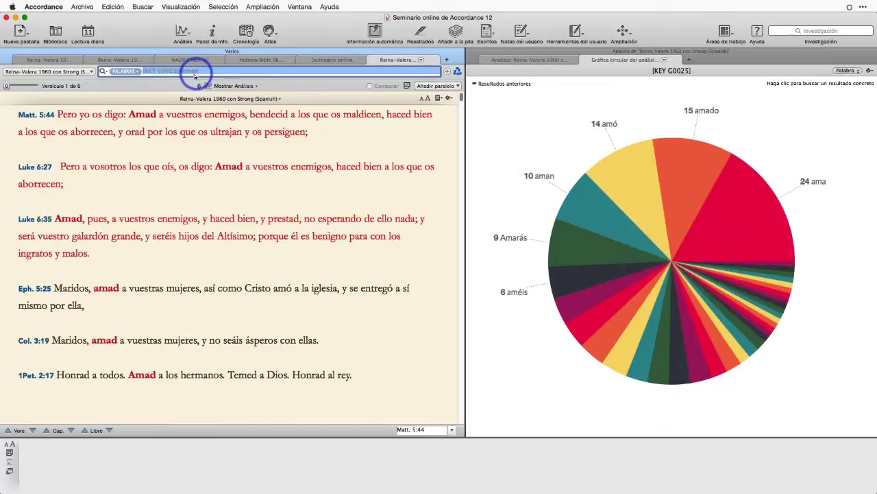
pyautogui.moveTo(144, 114)
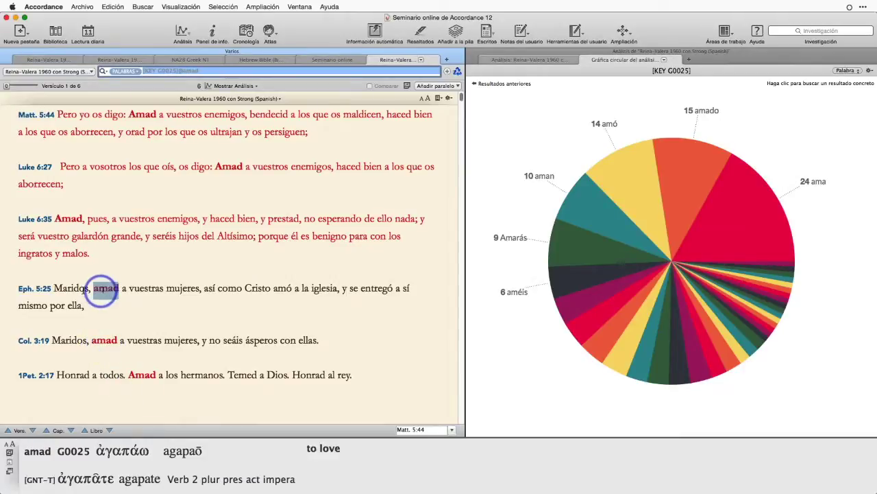
pyautogui.click(68, 339)
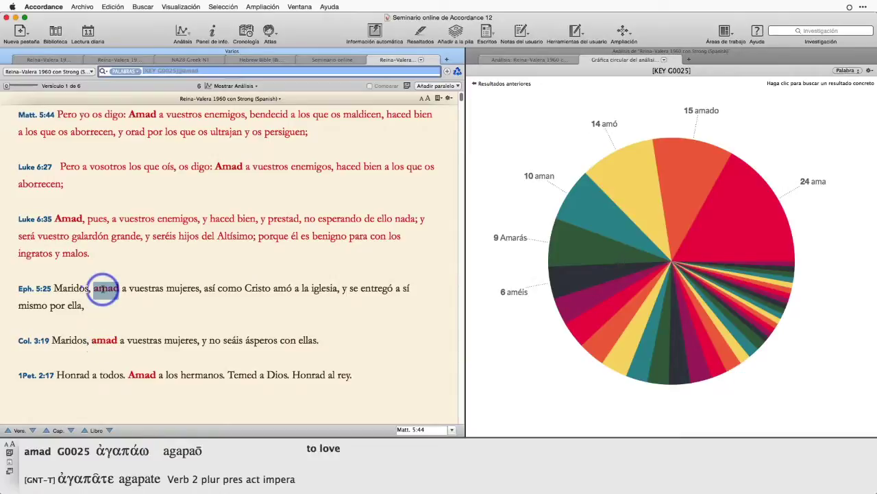
# - Compare the amad slice with its verse results and preview other word forms in the chart, such as ame, amemos and Amado
pyautogui.moveTo(739, 354)
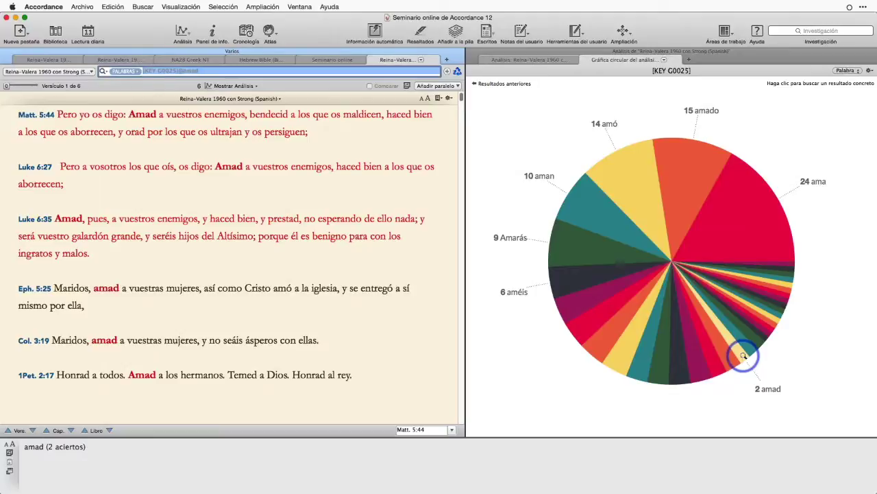
pyautogui.moveTo(141, 375)
pyautogui.moveTo(133, 130)
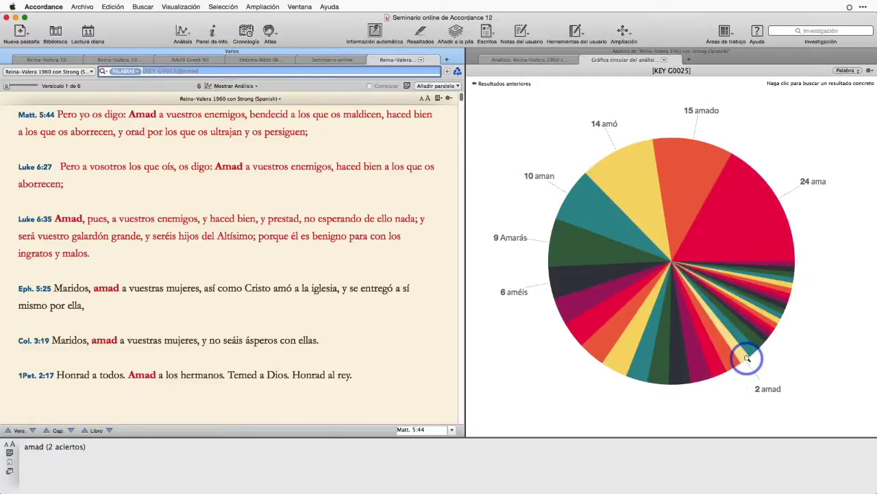
pyautogui.moveTo(759, 341)
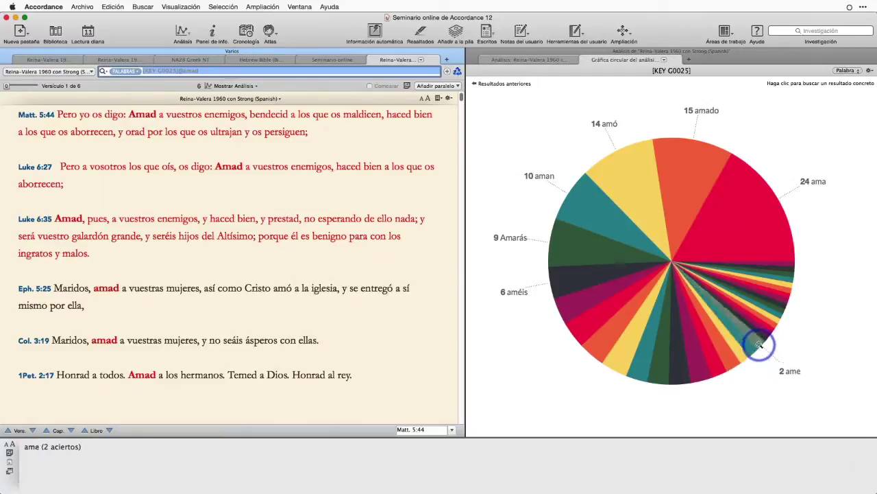
pyautogui.moveTo(776, 308)
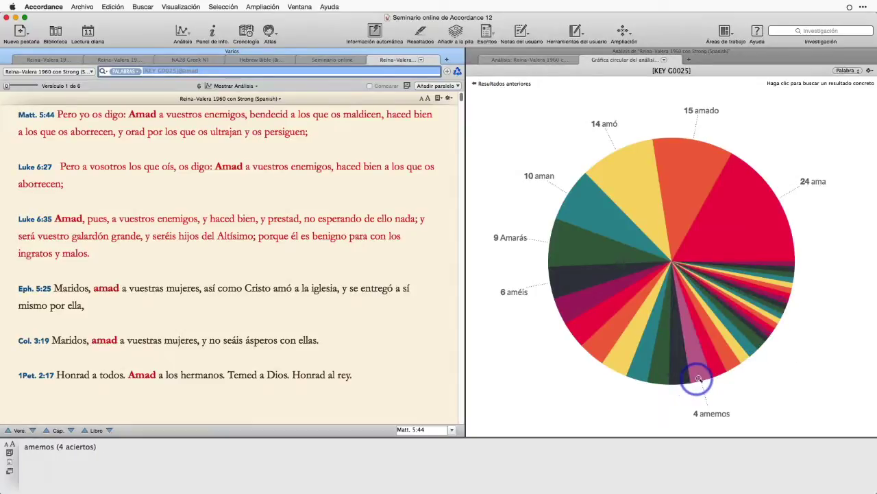
pyautogui.moveTo(716, 374)
pyautogui.moveTo(538, 275)
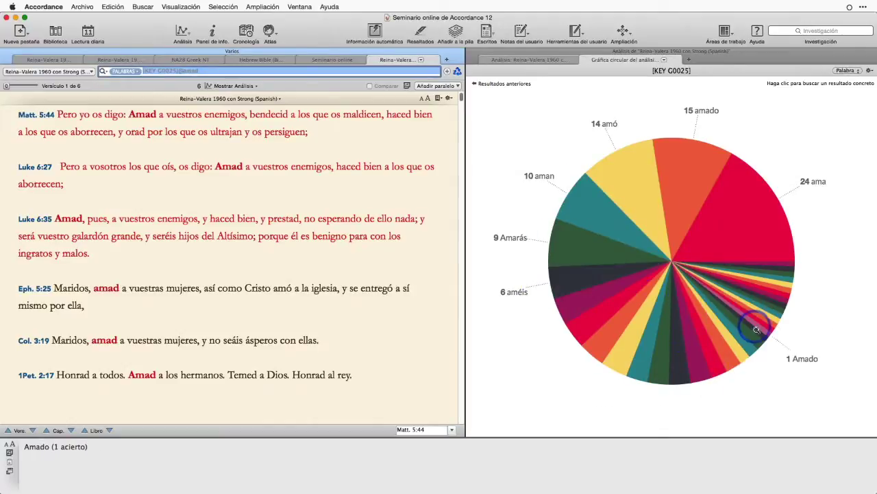
pyautogui.moveTo(654, 354)
pyautogui.moveTo(623, 348)
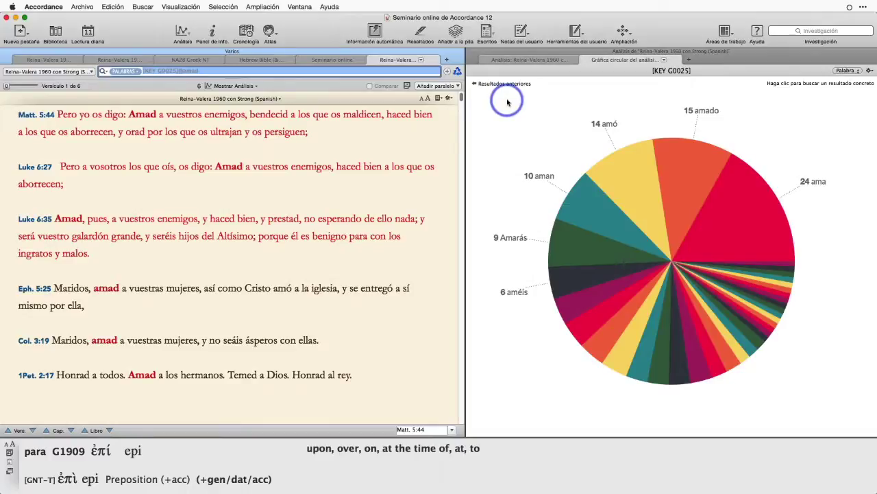
# - Review the combined G25, G26 and G27 search results and return to the amad verse results
pyautogui.click(127, 61)
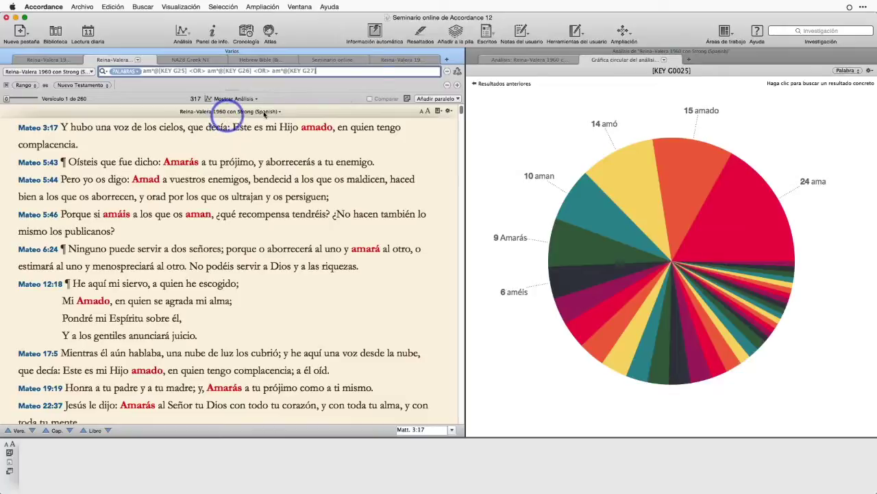
pyautogui.click(417, 59)
pyautogui.moveTo(331, 240)
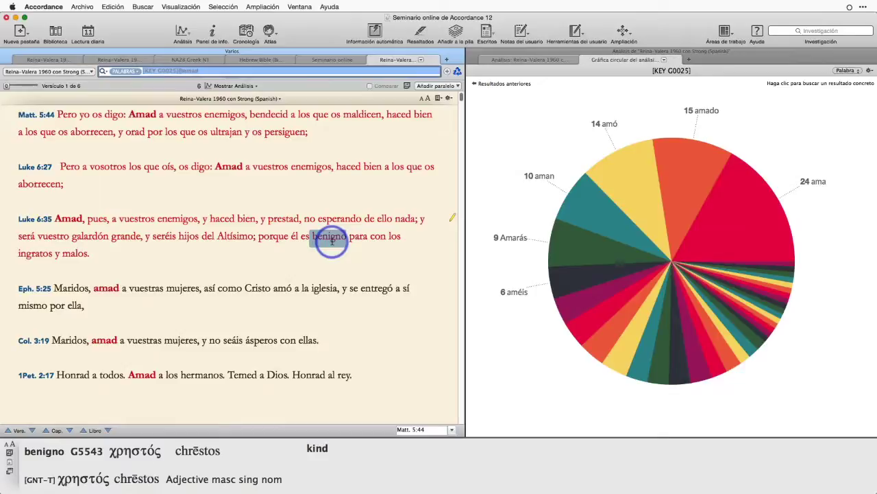
# - Group the G0025 pie chart by Nº clave instead of by word
pyautogui.click(860, 72)
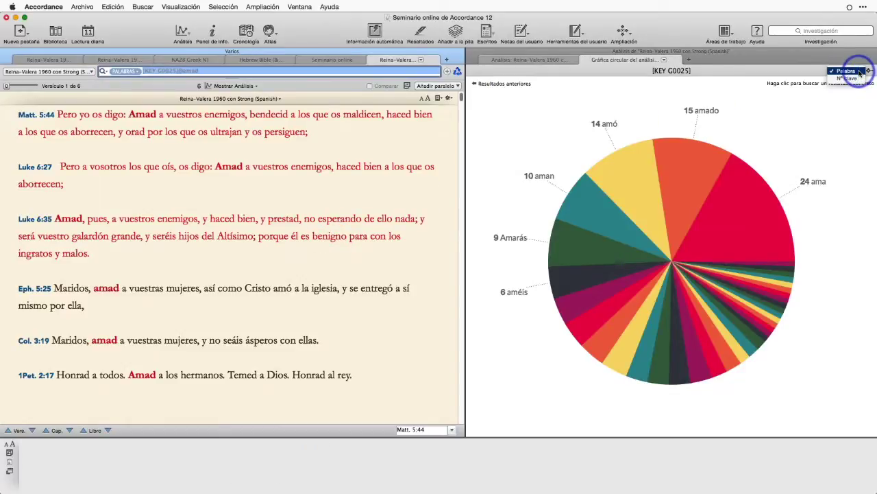
pyautogui.click(850, 79)
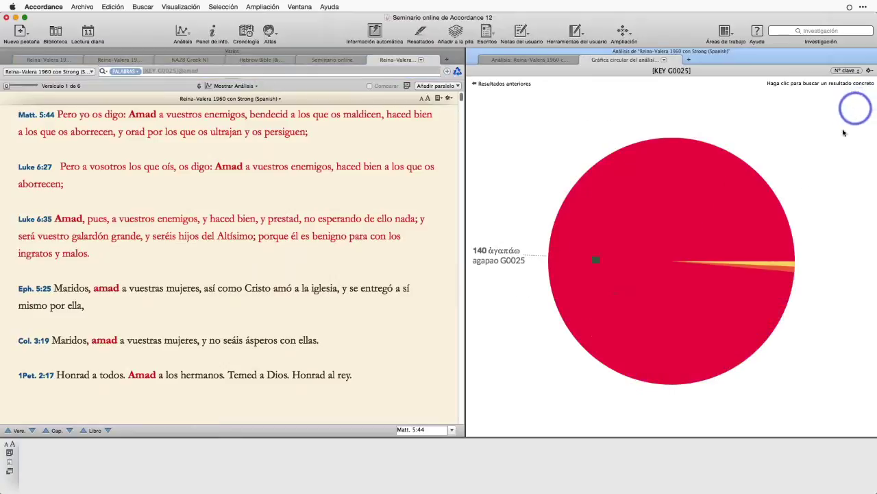
# - Break the [KEY G0025] pie chart down by Palabra, and return to the previous chart results
pyautogui.moveTo(637, 290)
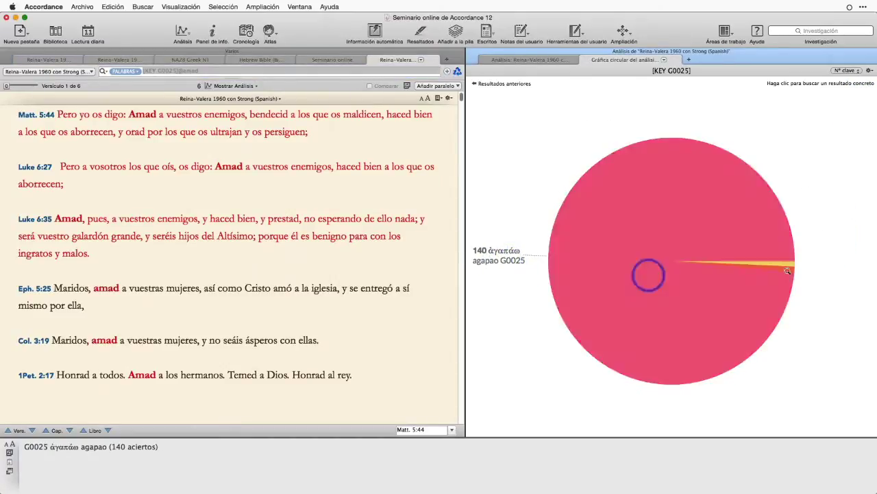
pyautogui.moveTo(789, 264)
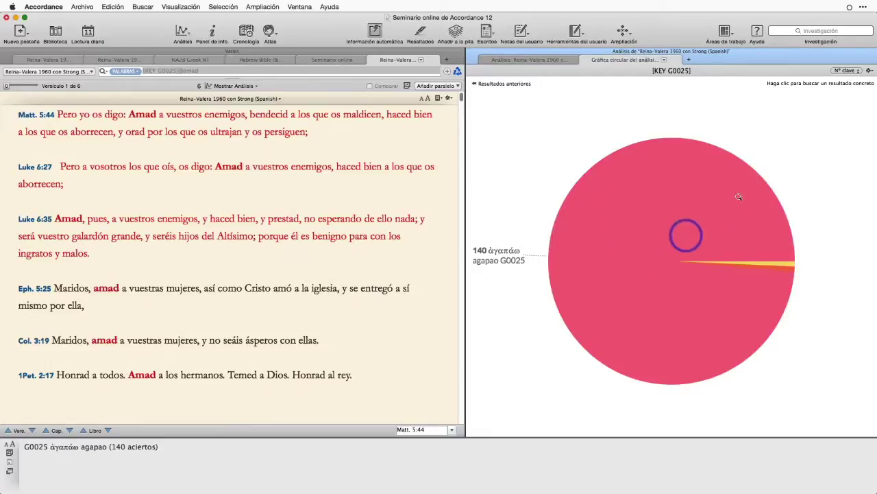
pyautogui.click(849, 71)
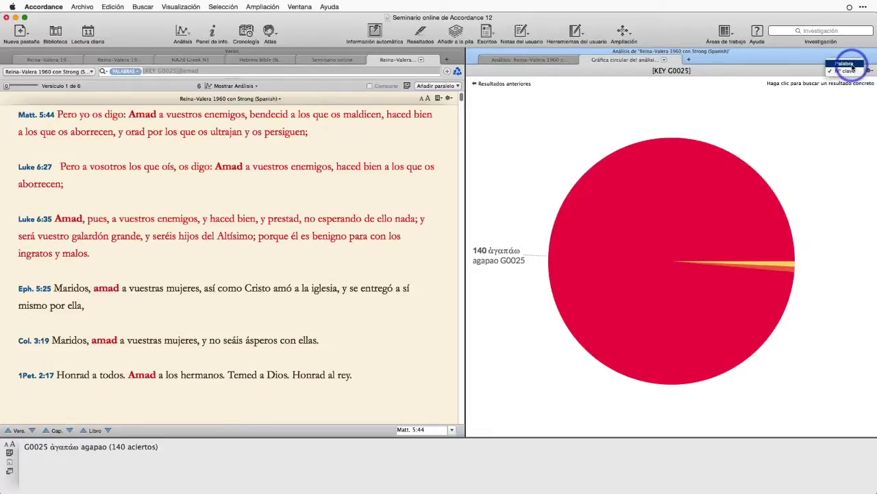
pyautogui.click(850, 65)
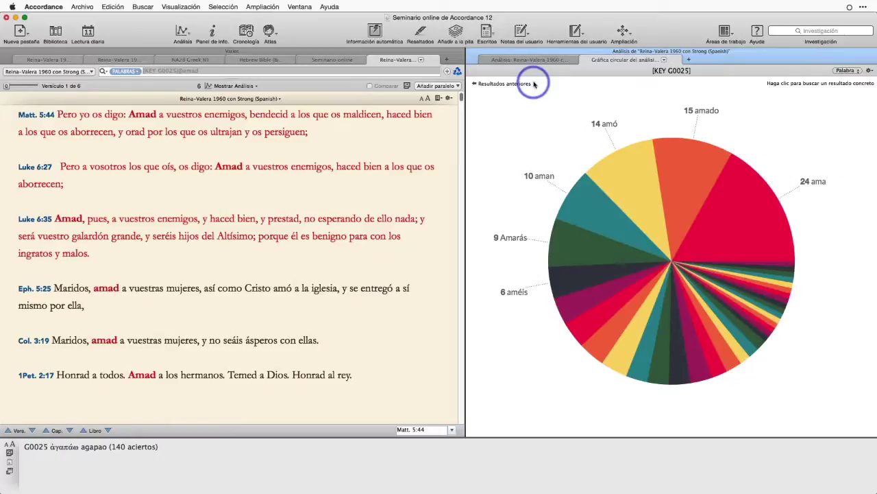
pyautogui.click(490, 85)
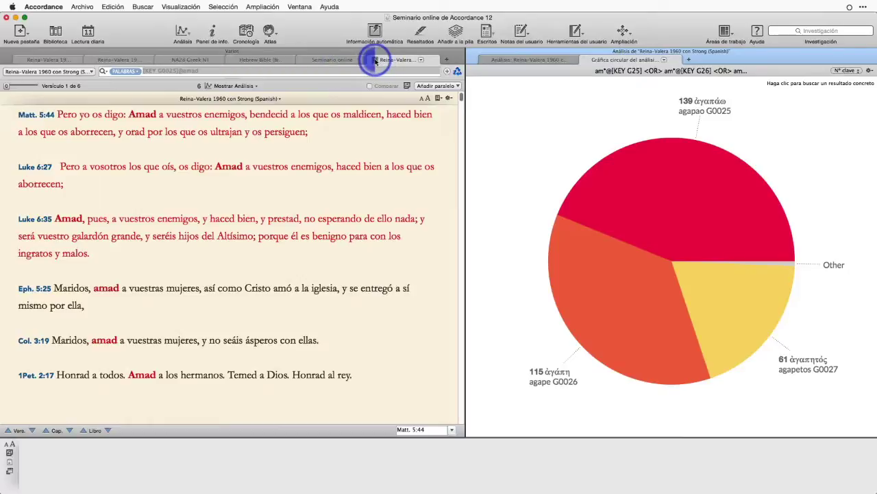
pyautogui.press('super+w')
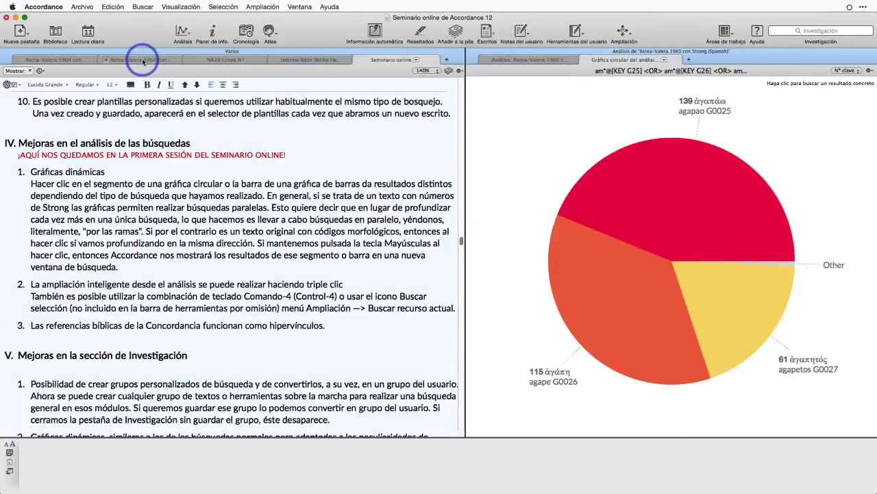
pyautogui.click(146, 58)
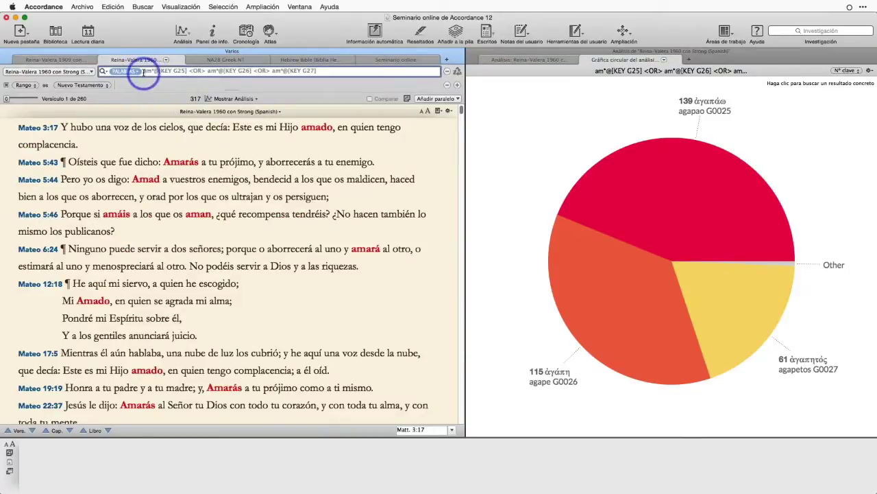
pyautogui.moveTo(143, 73); pyautogui.dragTo(316, 72)
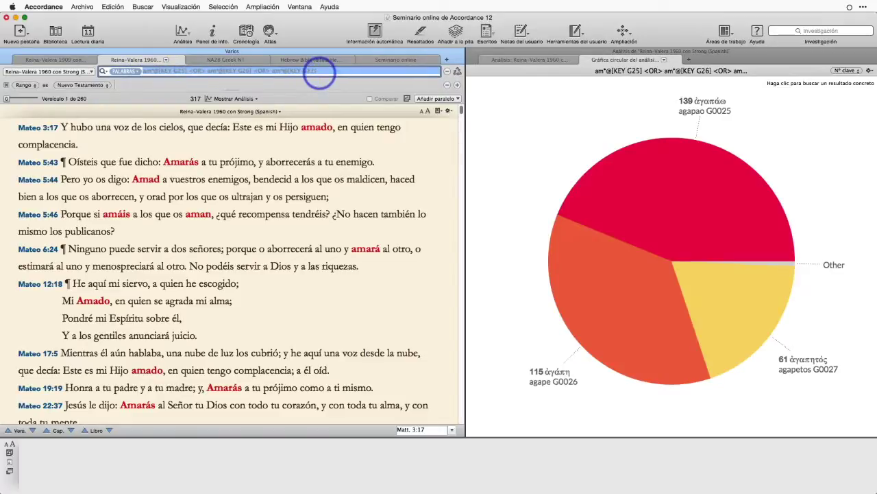
pyautogui.click(595, 73)
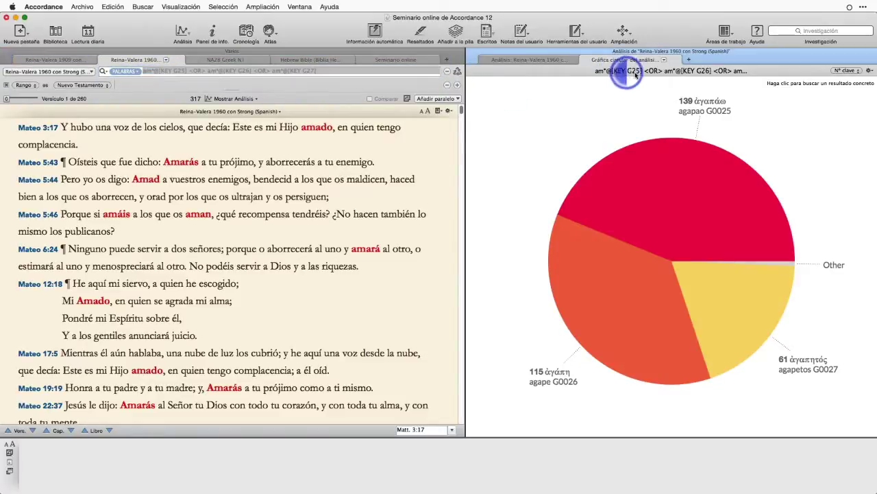
pyautogui.click(791, 138)
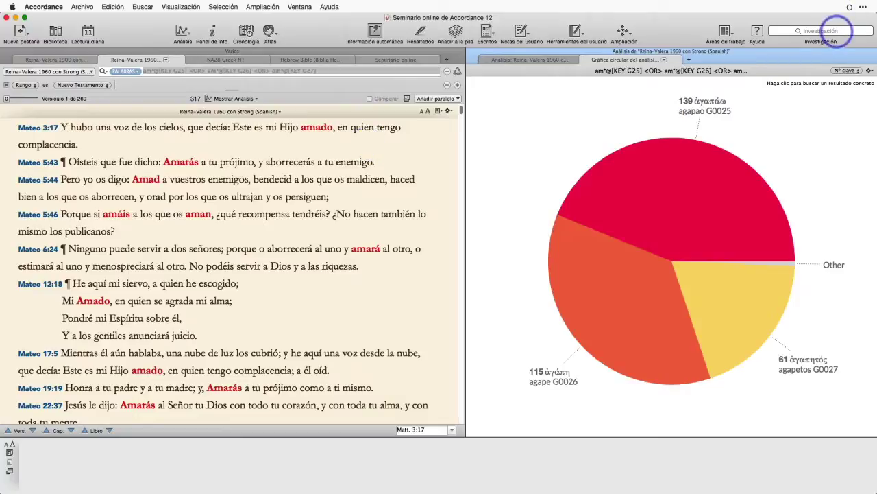
# - Close the pie chart and the Reina-Valera 1960 analysis
pyautogui.click(588, 60)
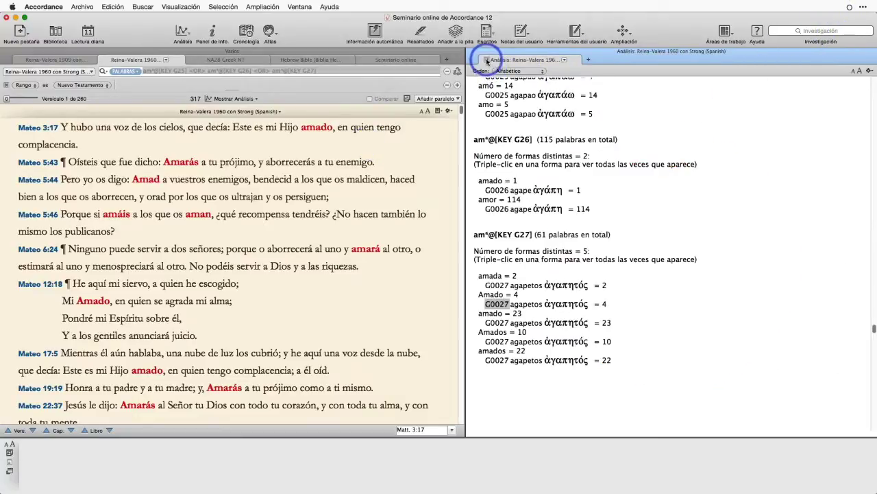
pyautogui.click(488, 61)
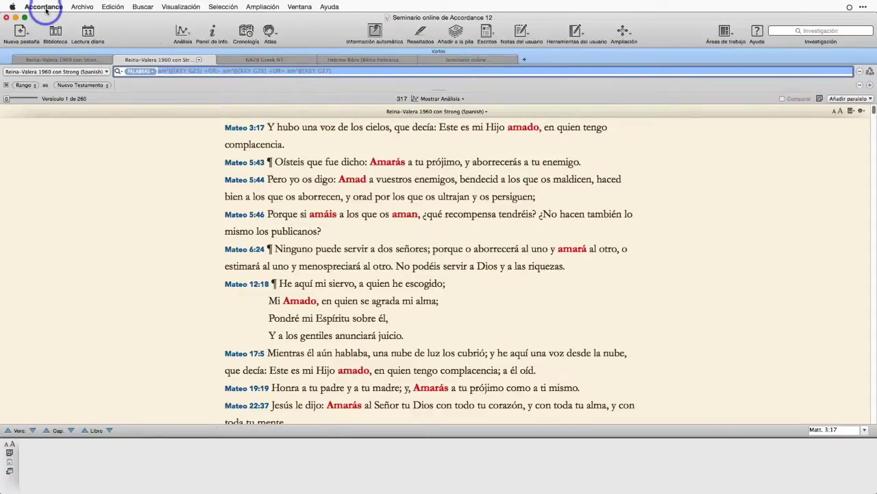
# - Open a new Investigación tab and widen its pane to about two thirds of the workspace
pyautogui.click(82, 7)
pyautogui.moveTo(98, 19)
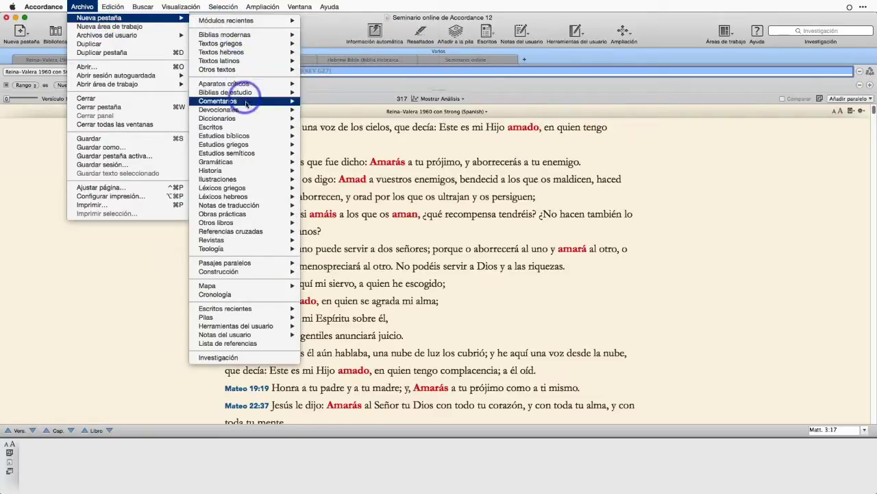
pyautogui.click(227, 358)
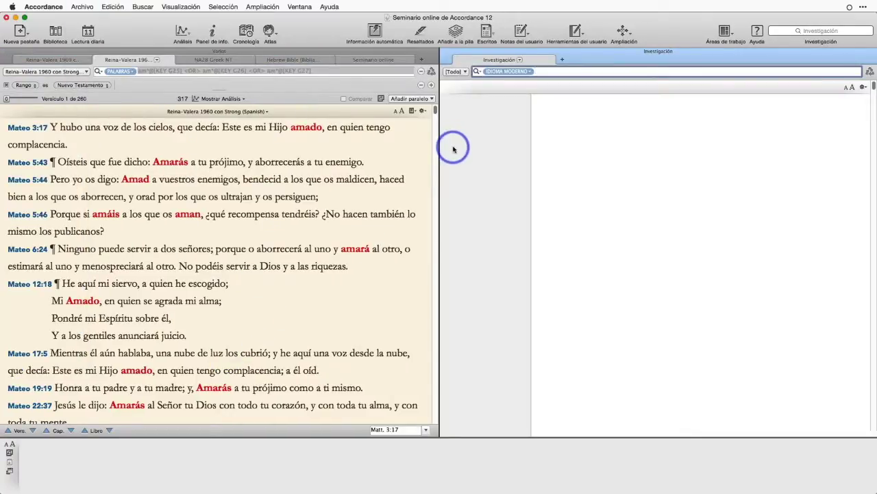
pyautogui.moveTo(443, 149); pyautogui.dragTo(295, 162)
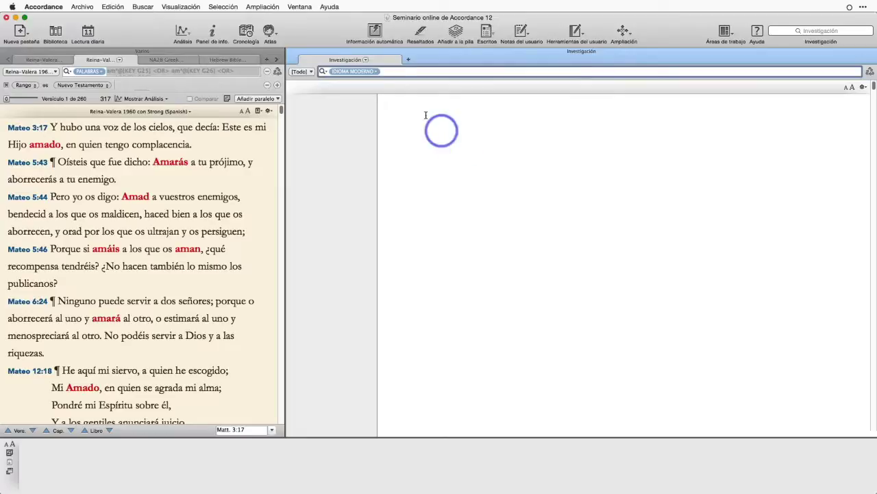
# - Compare the search groups available in Investigación with the library's categories, and close the library
pyautogui.click(380, 68)
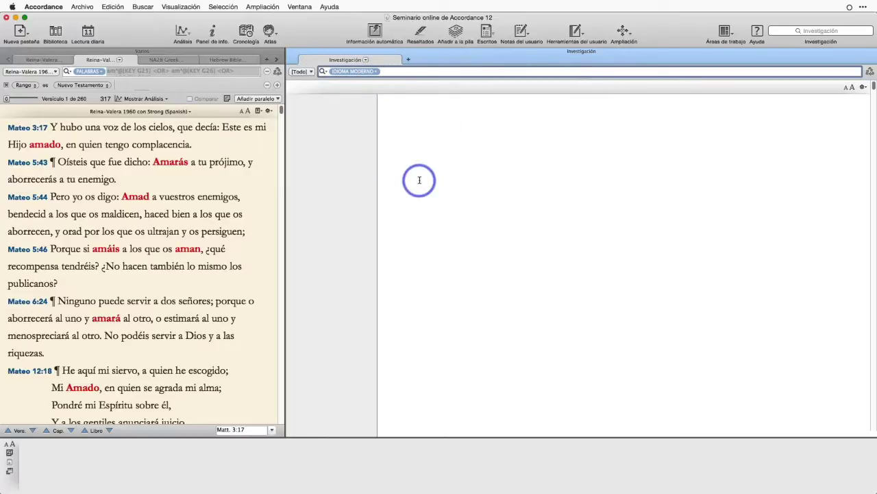
pyautogui.moveTo(330, 69); pyautogui.dragTo(370, 74)
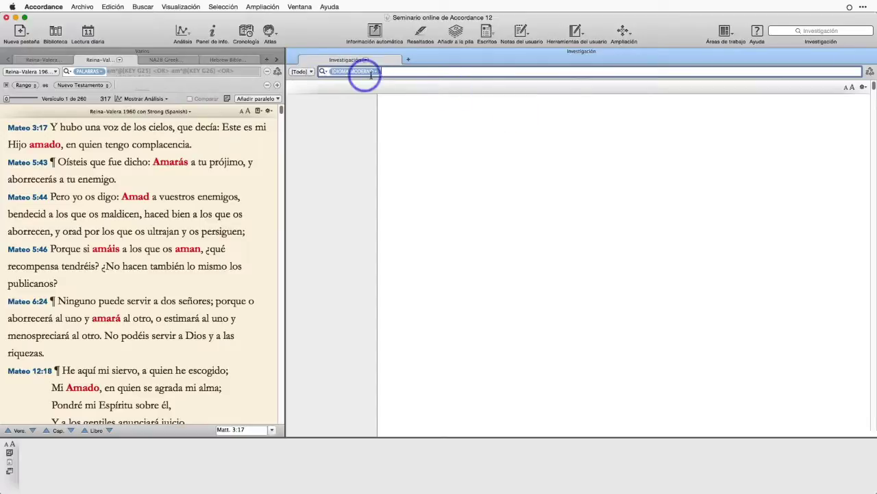
pyautogui.click(308, 72)
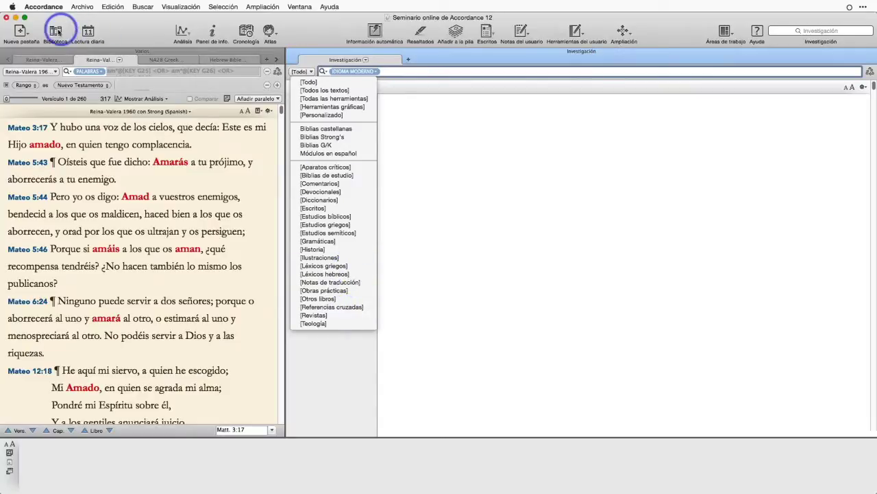
pyautogui.click(56, 32)
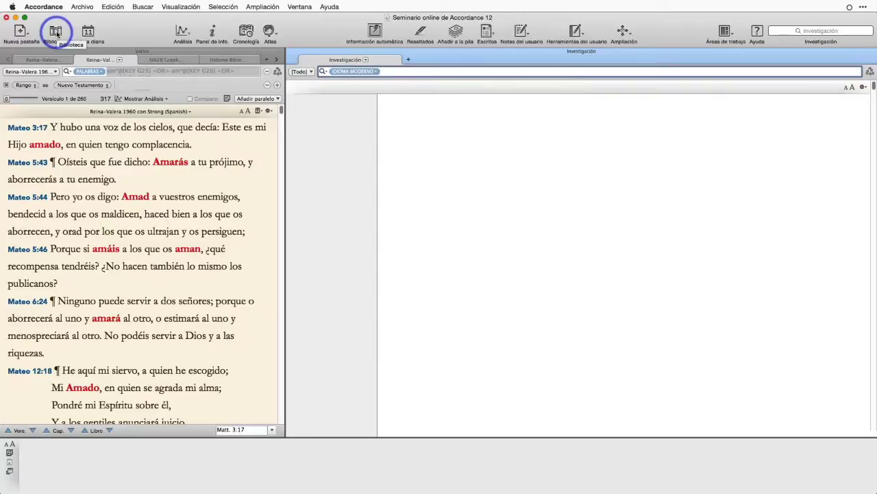
pyautogui.click(58, 34)
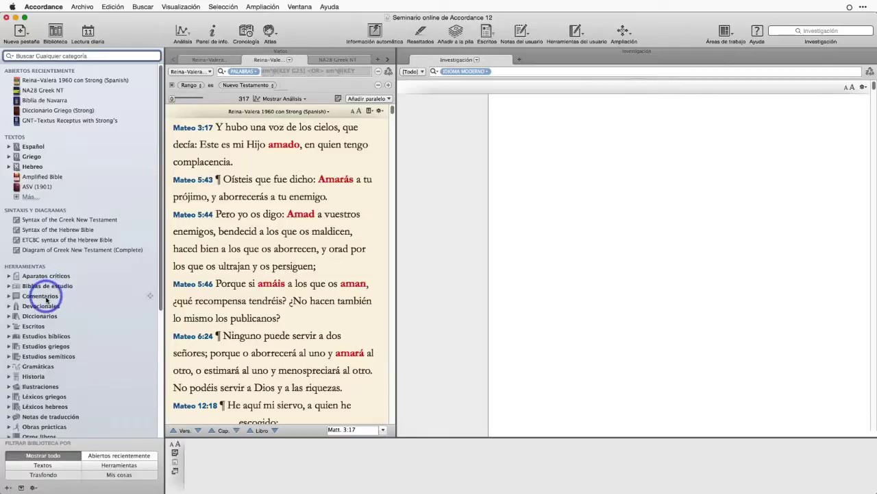
pyautogui.click(414, 71)
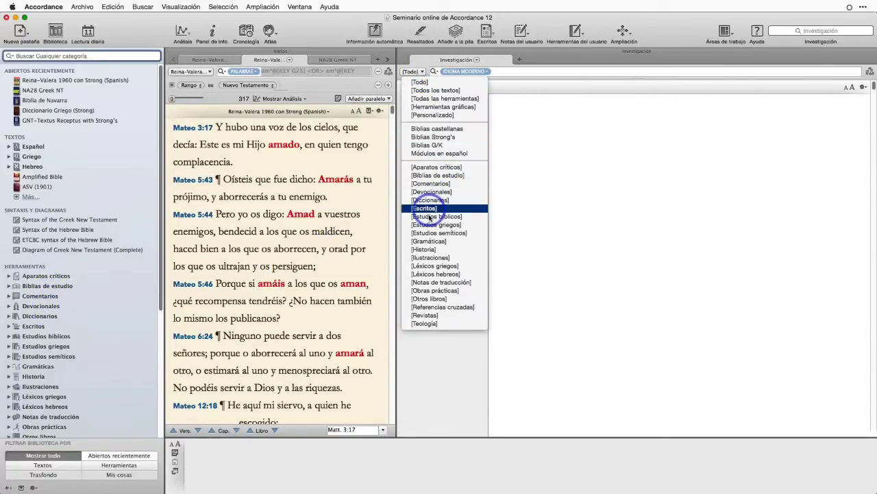
pyautogui.click(56, 31)
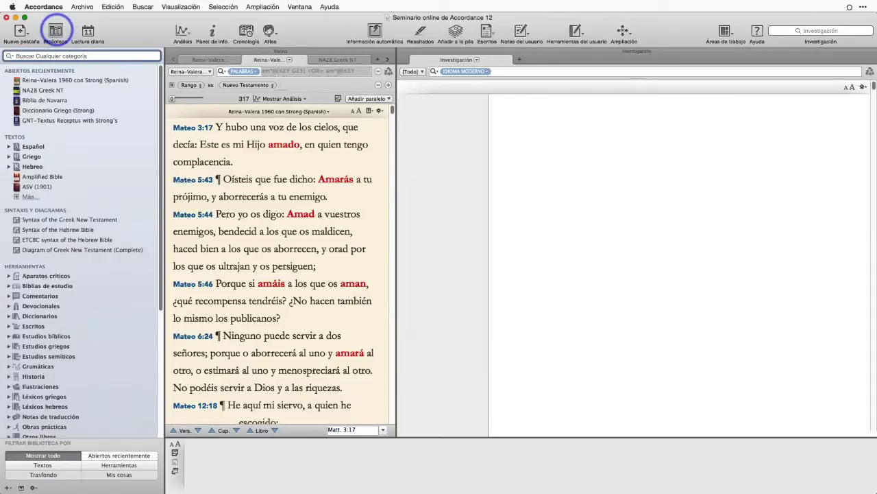
pyautogui.click(56, 31)
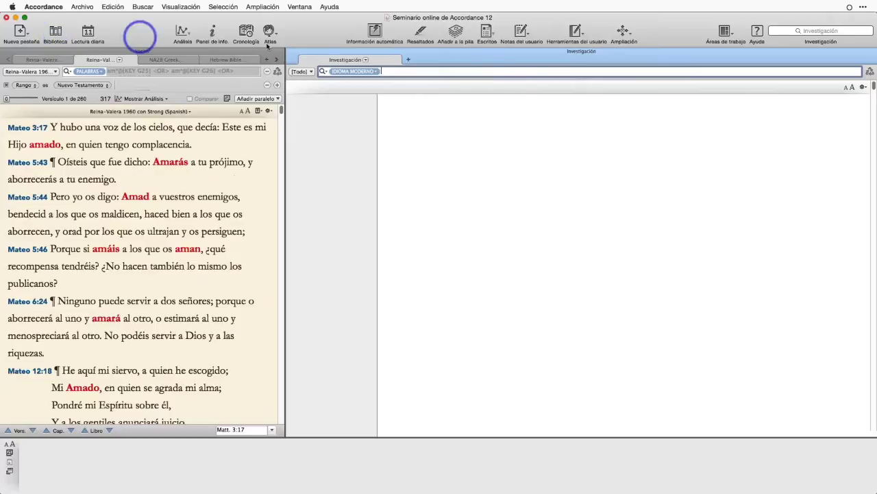
# - Examine the Investigación search groups and search types, keeping Idioma moderno as the search type
pyautogui.click(322, 71)
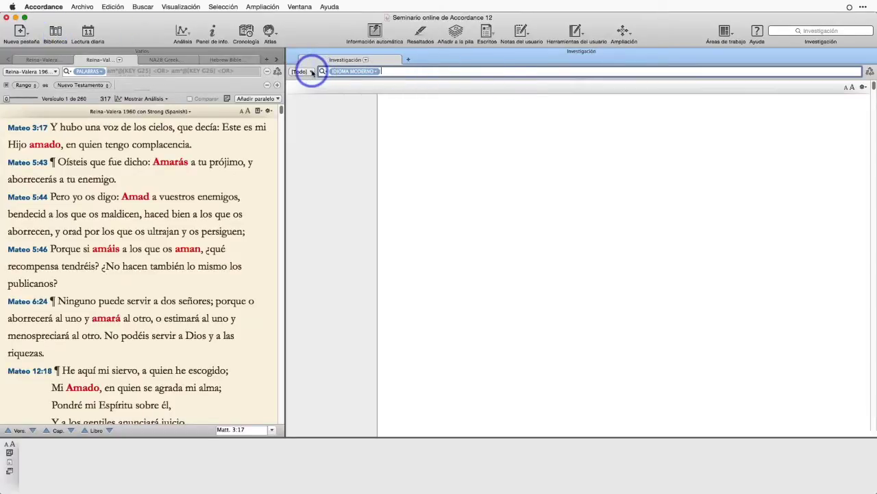
pyautogui.click(312, 72)
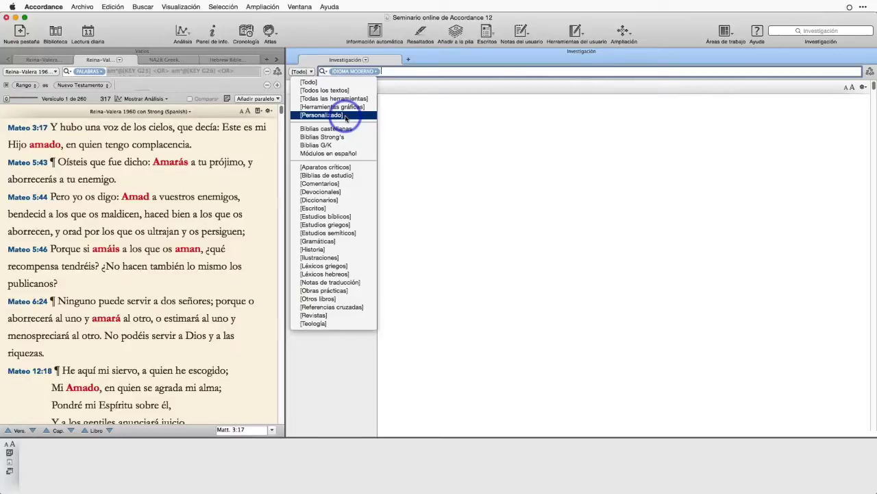
pyautogui.click(401, 70)
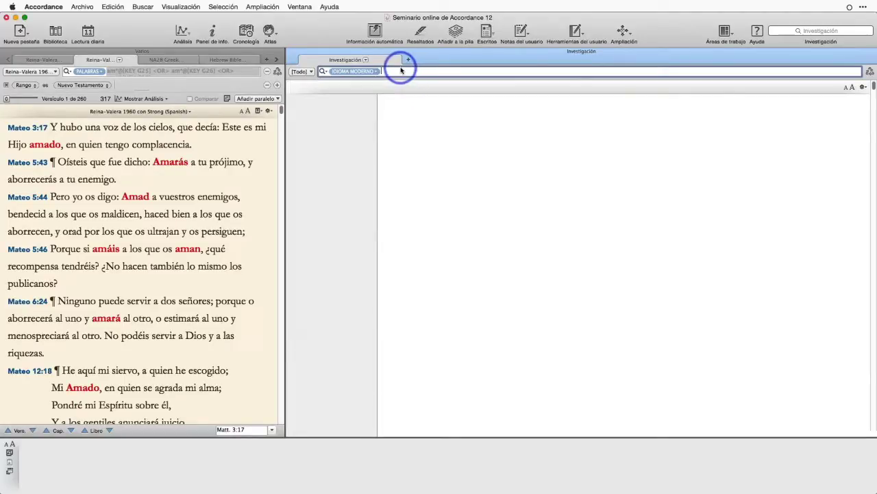
pyautogui.click(376, 71)
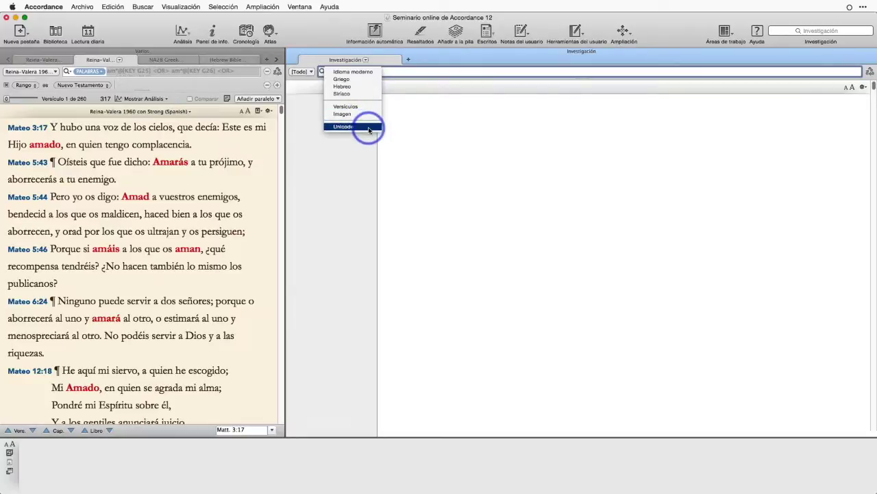
pyautogui.click(343, 72)
# - Start a [Personalizado] research group and add the text Reina-Valera 1909 con Strong (Spanish) to it
pyautogui.click(312, 73)
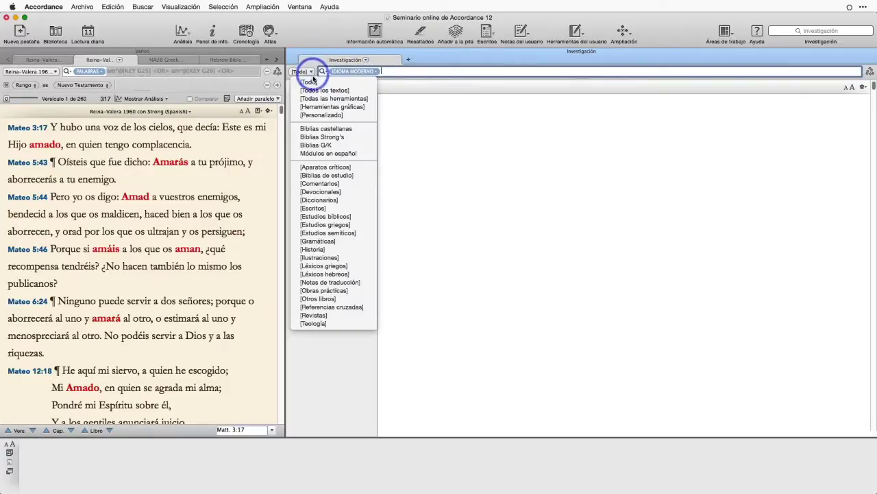
pyautogui.click(320, 117)
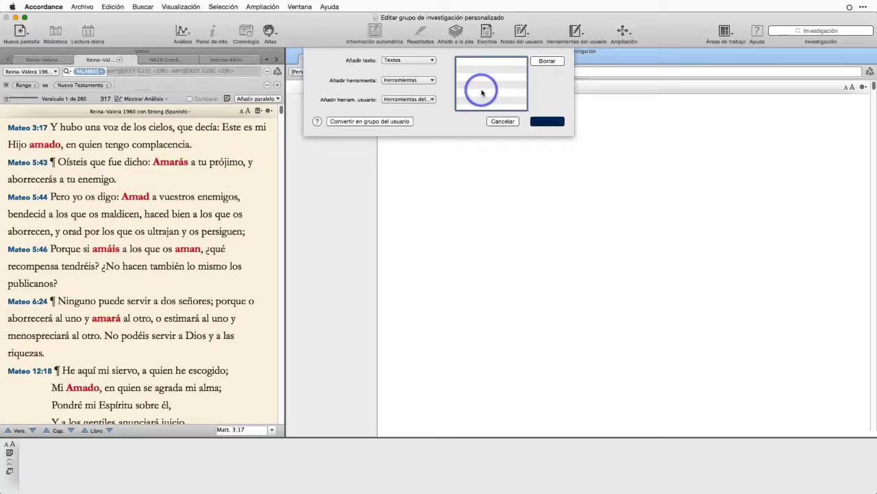
pyautogui.click(433, 60)
pyautogui.moveTo(434, 71)
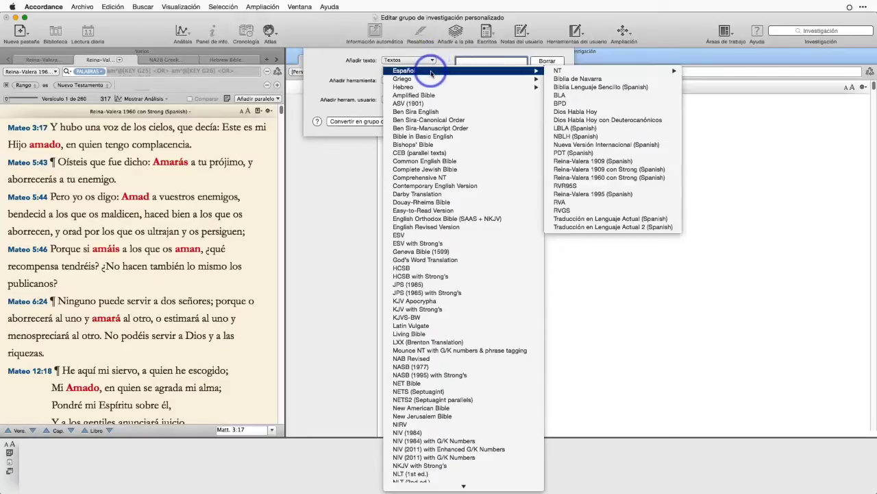
pyautogui.click(599, 169)
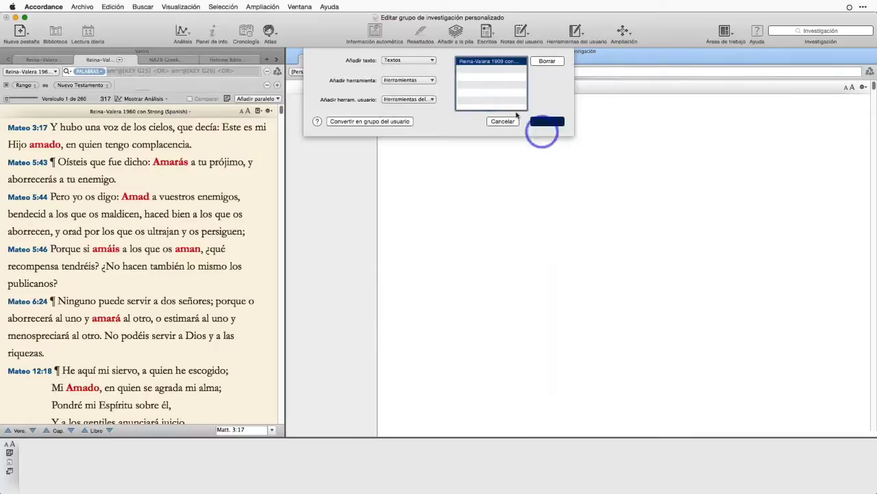
# - Add Reina-Valera 1960 con Strong (Spanish) and RVR95S to the custom research group and accept the group
pyautogui.click(433, 60)
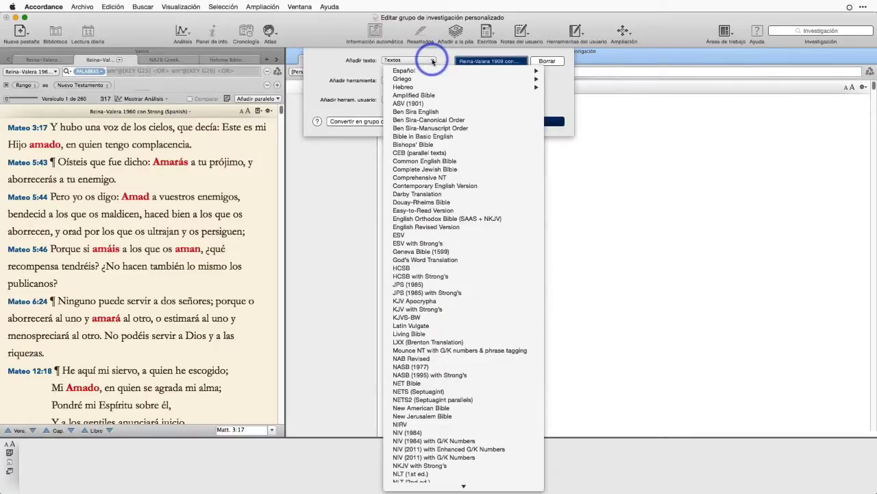
pyautogui.moveTo(434, 70)
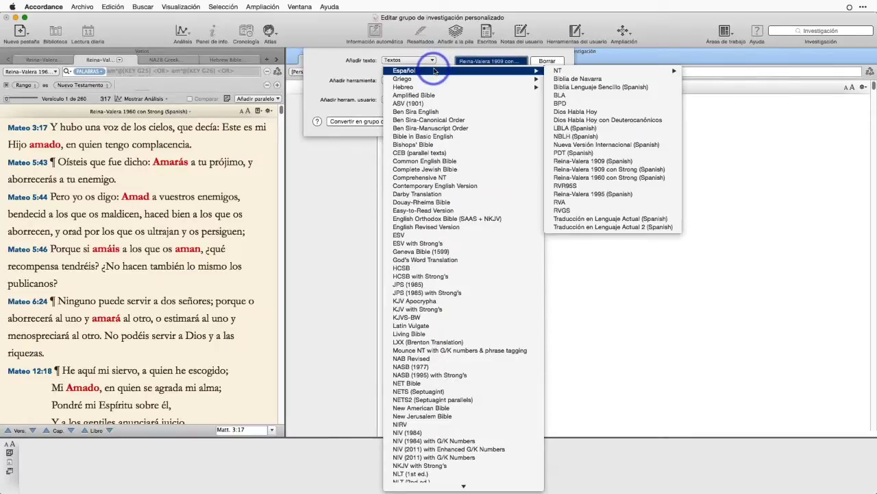
pyautogui.click(598, 178)
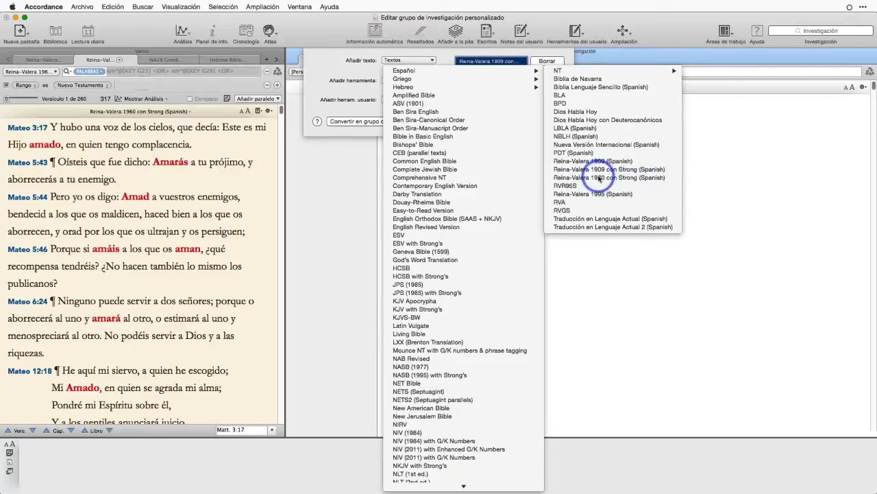
pyautogui.click(433, 61)
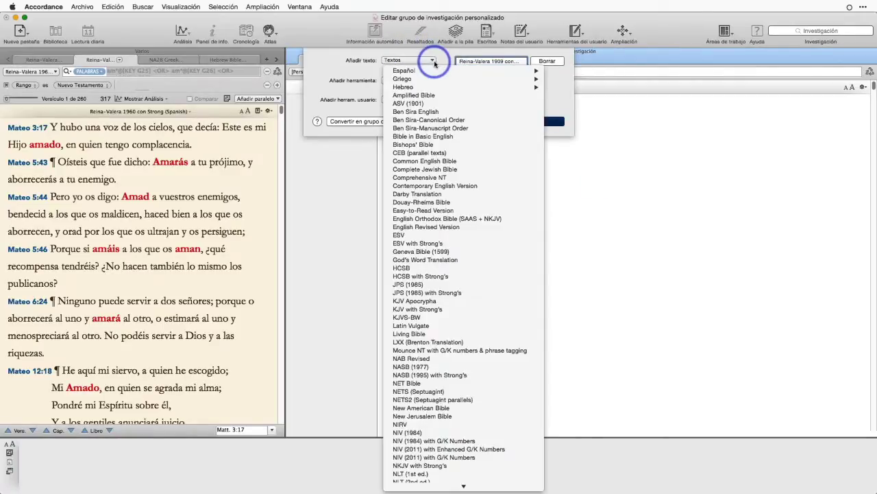
pyautogui.moveTo(431, 71)
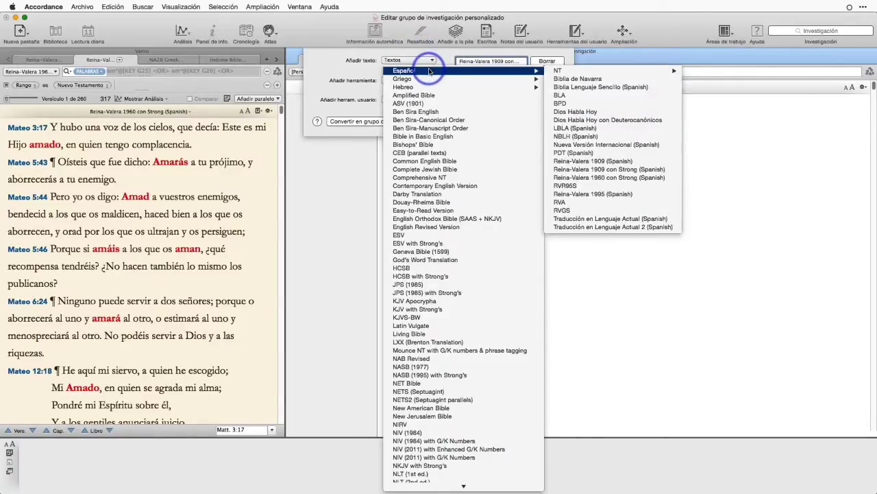
pyautogui.click(578, 187)
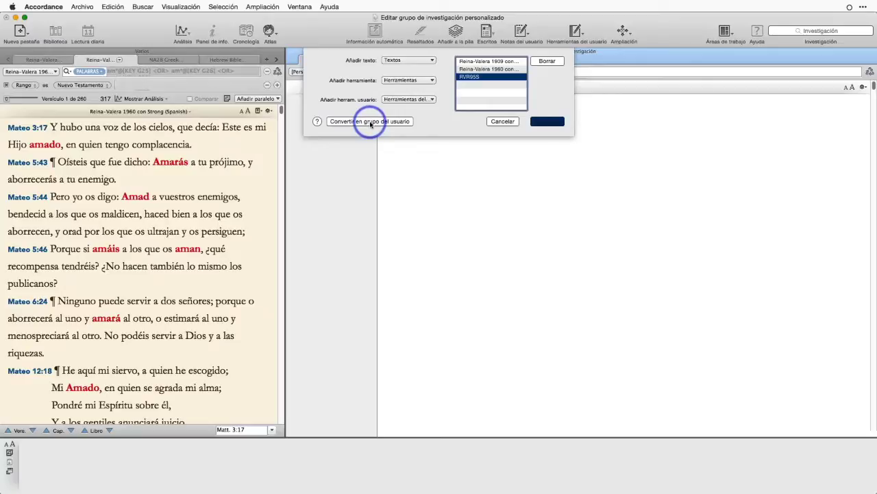
pyautogui.click(550, 124)
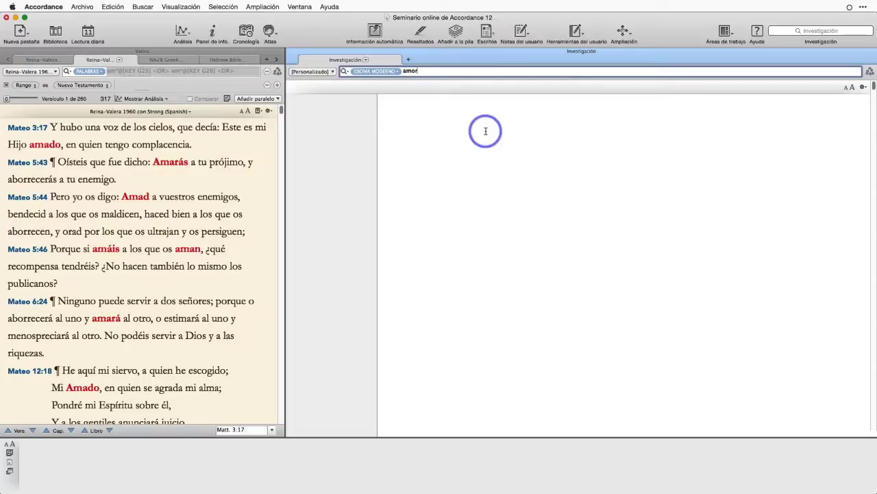
# - Search the custom group for amor and show its circular analysis chart in a pane about a third of the workspace wide
pyautogui.press('Return')
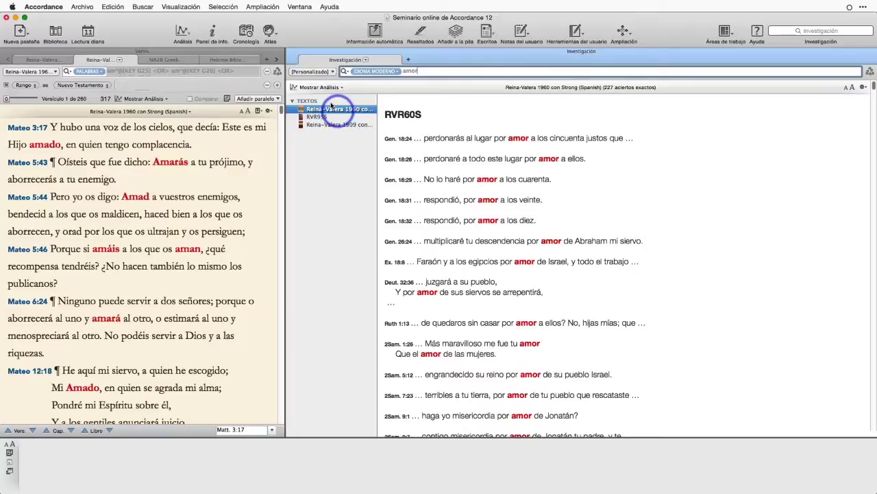
pyautogui.moveTo(777, 187)
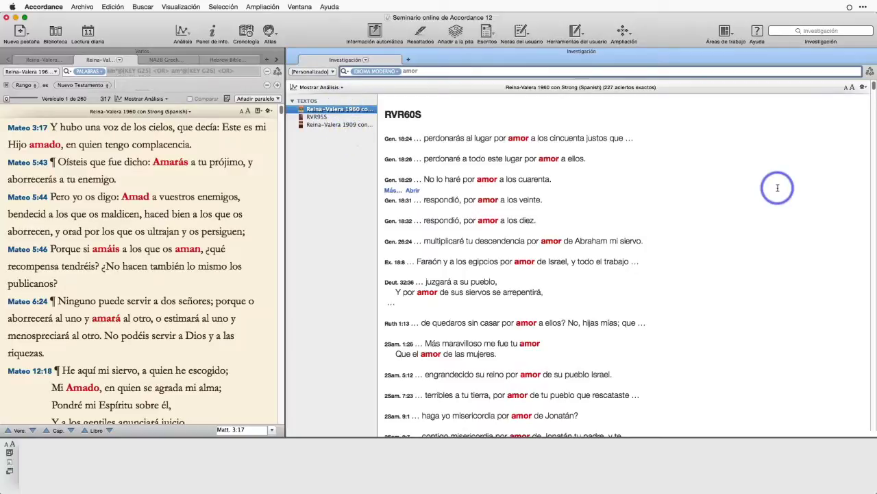
pyautogui.click(315, 89)
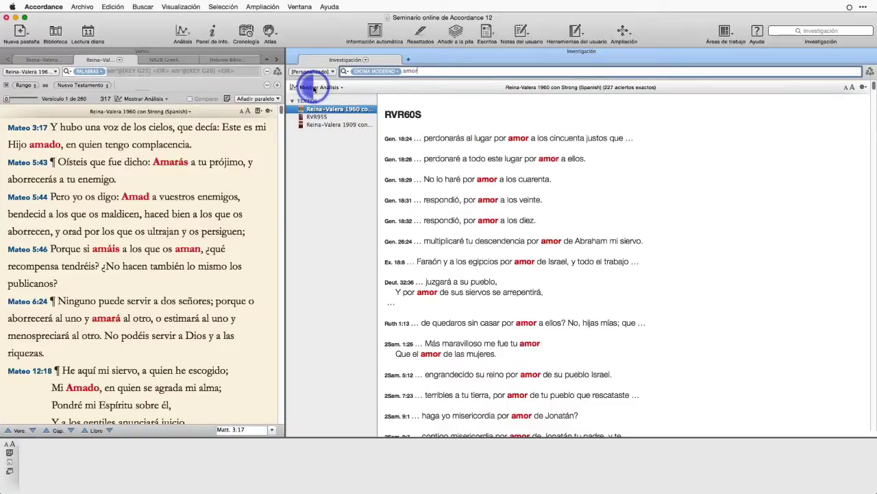
pyautogui.click(315, 89)
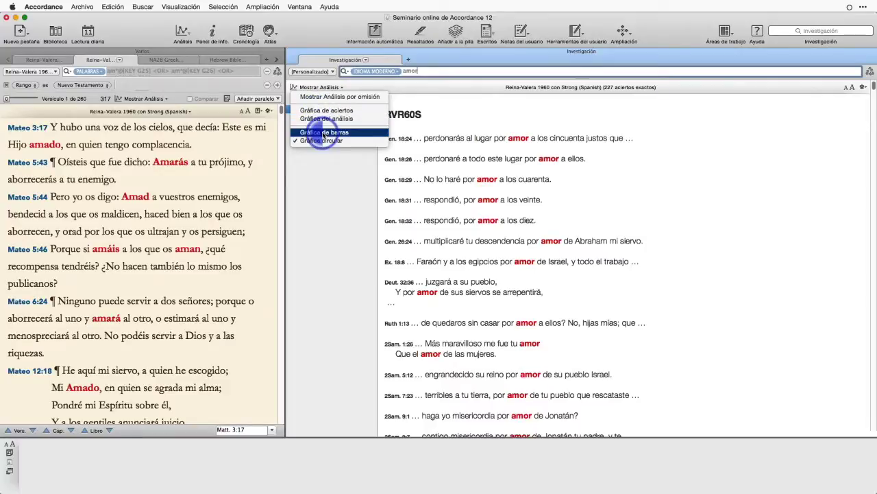
pyautogui.click(323, 133)
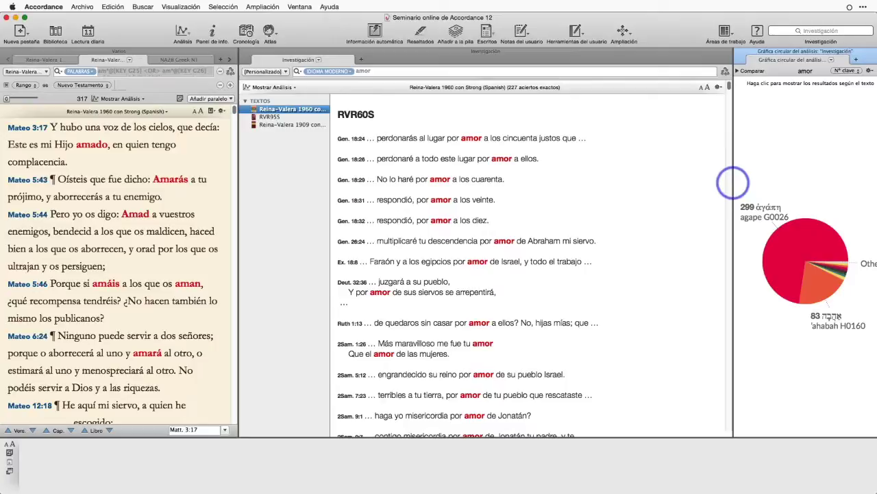
pyautogui.moveTo(725, 182); pyautogui.dragTo(588, 245)
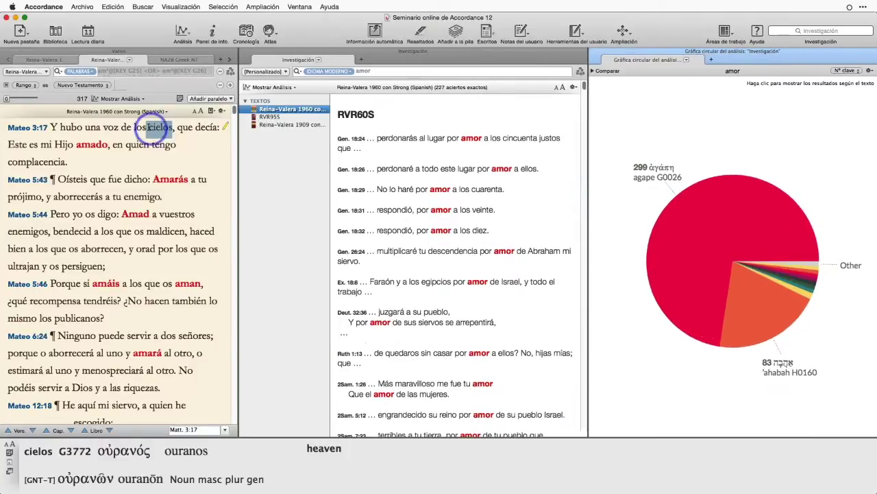
# - Show the amor analysis as a bar chart and as a second circular chart
pyautogui.click(293, 88)
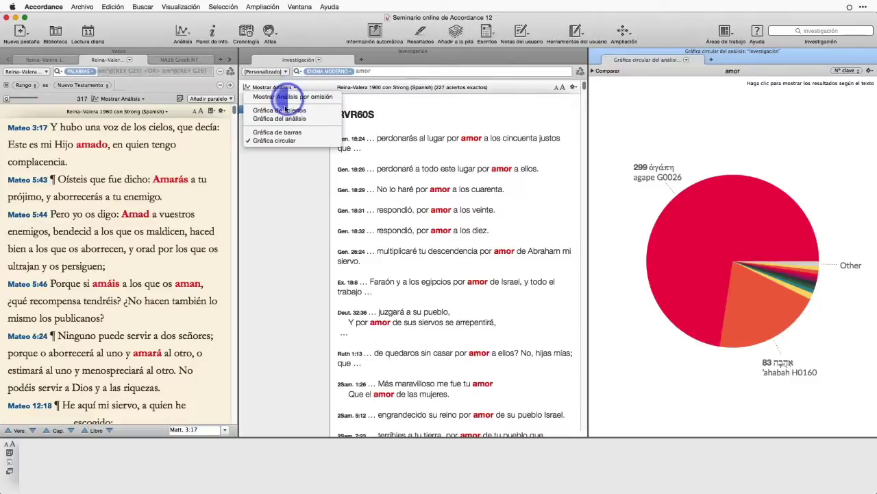
pyautogui.click(276, 132)
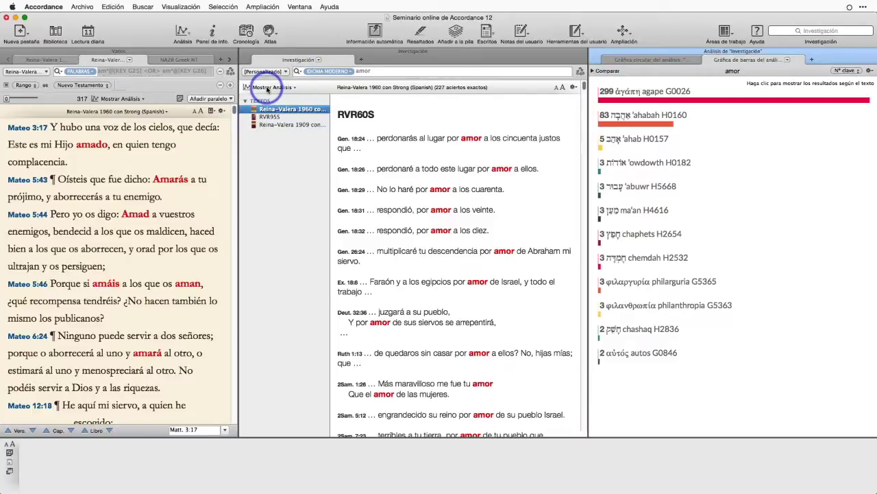
pyautogui.click(268, 89)
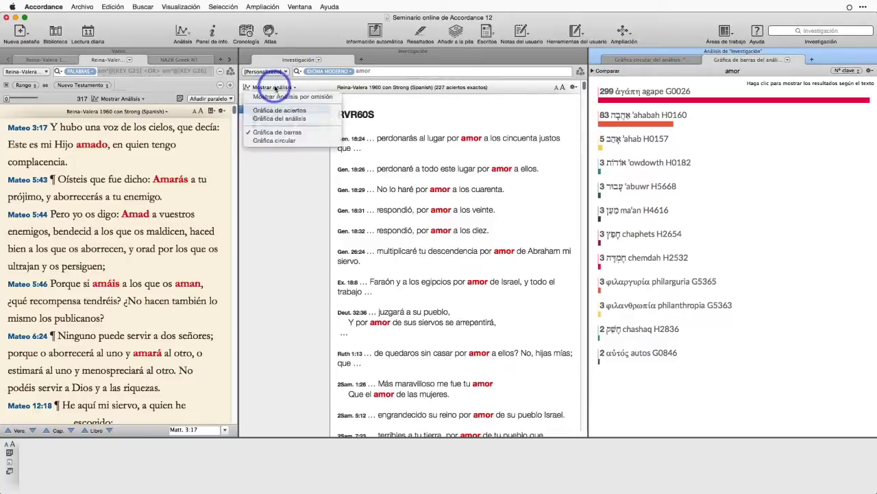
pyautogui.click(277, 142)
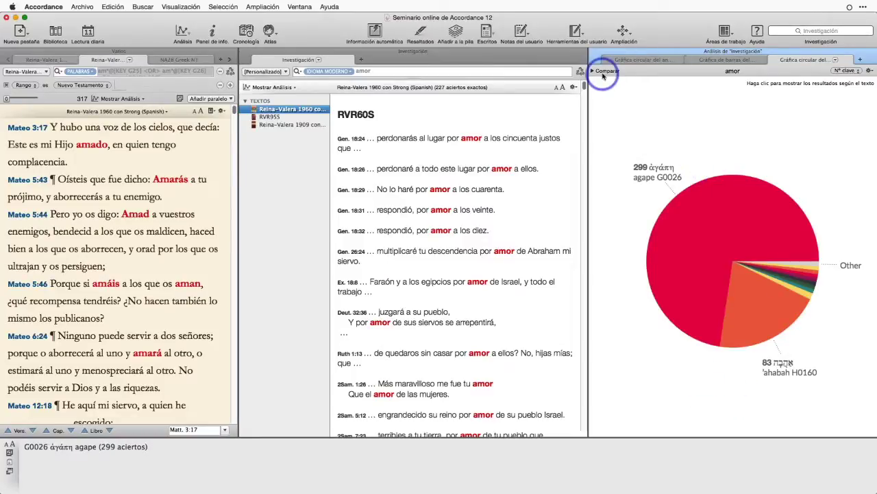
# - Close the bar chart and the first circular chart, keeping only the second circular chart
pyautogui.moveTo(588, 117); pyautogui.dragTo(621, 84)
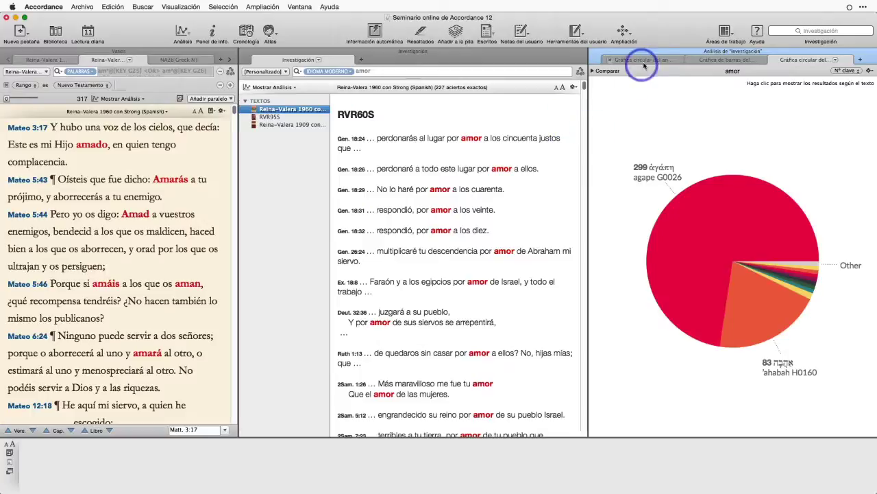
pyautogui.click(734, 63)
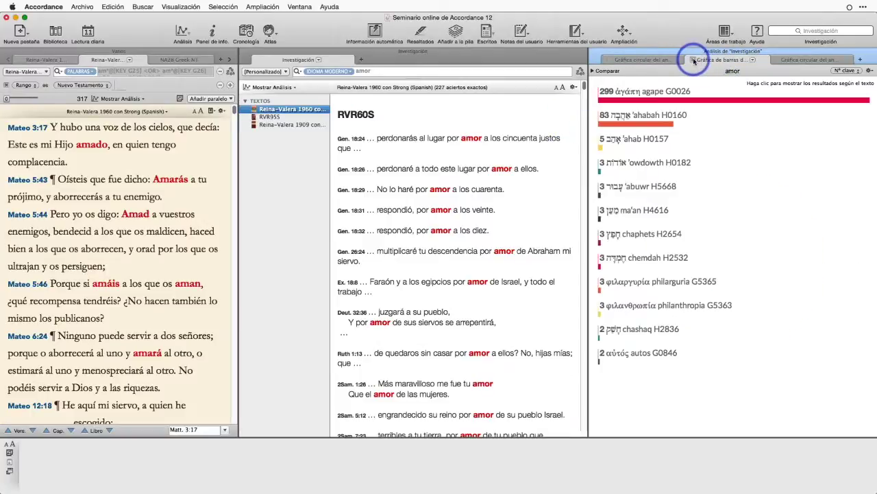
pyautogui.click(692, 60)
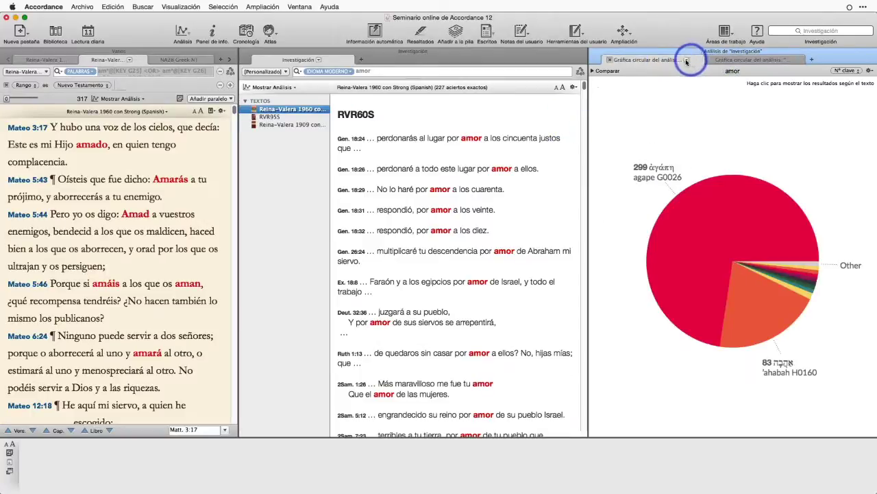
pyautogui.click(609, 60)
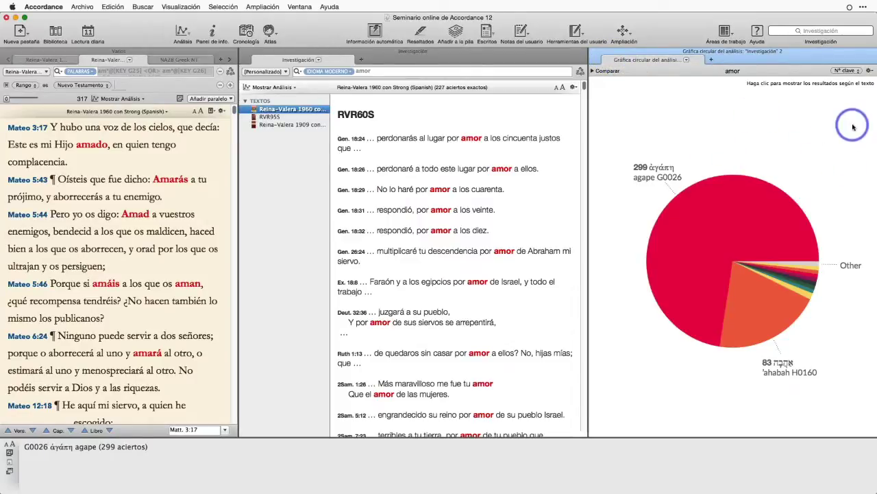
# - Break the circular chart down by Palabra and finally by Versión
pyautogui.click(860, 71)
pyautogui.click(853, 66)
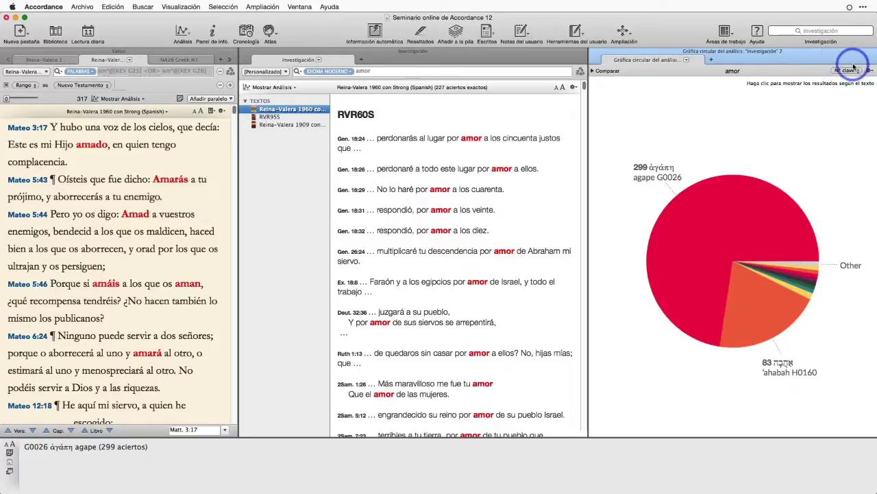
pyautogui.click(855, 69)
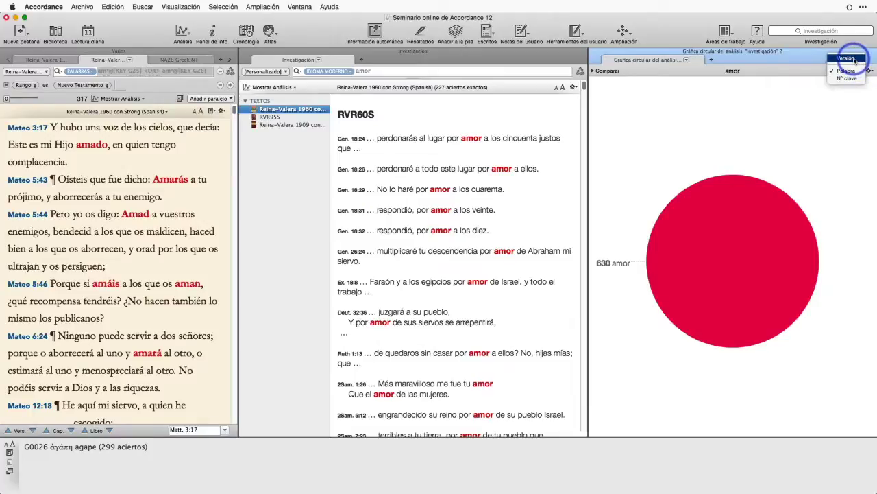
pyautogui.click(855, 61)
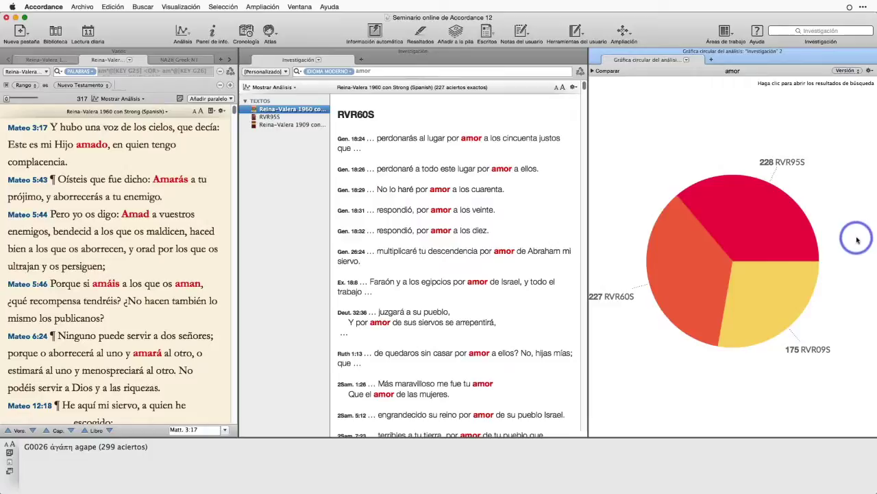
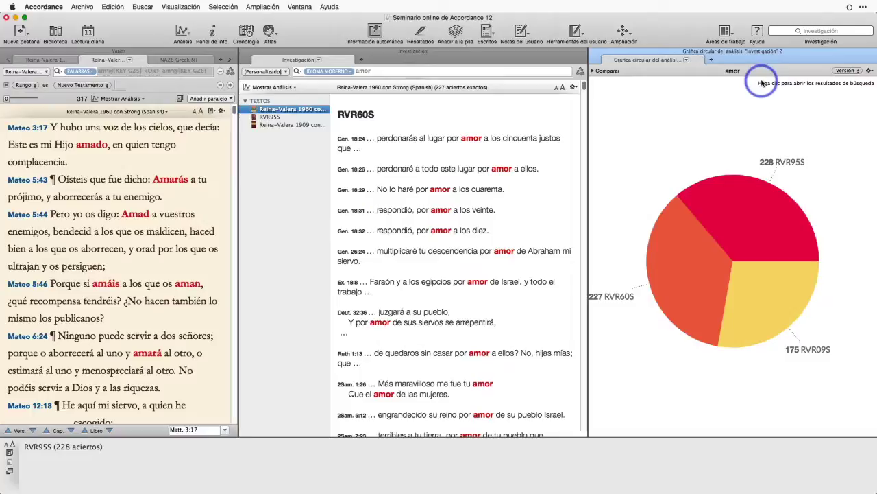
# - Magnify the chart's usage hint and open the Reina-Valera 1909 con Strong search results from its chart slice
pyautogui.press('alt')
pyautogui.hotkey('alt', 'z')
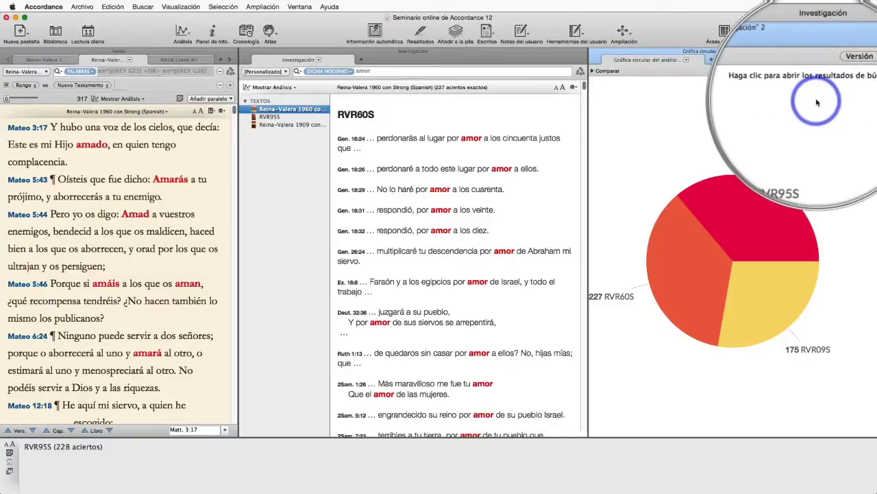
pyautogui.hotkey('alt', 'z')
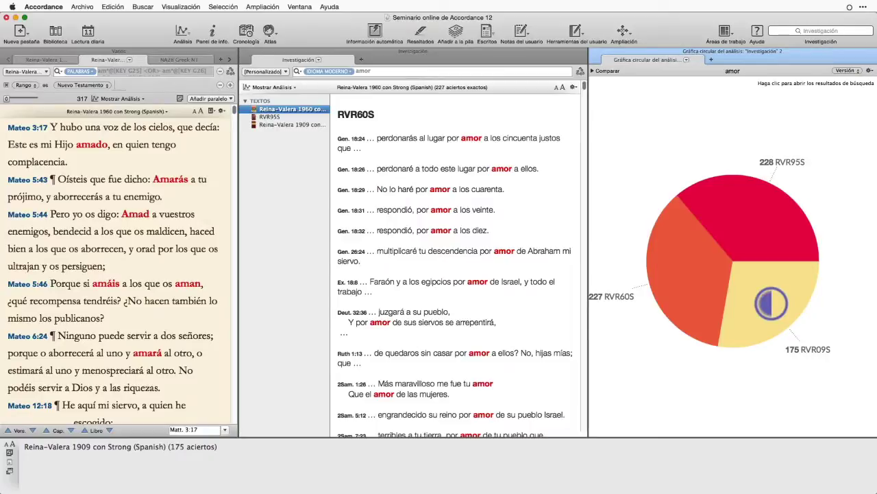
pyautogui.click(772, 304)
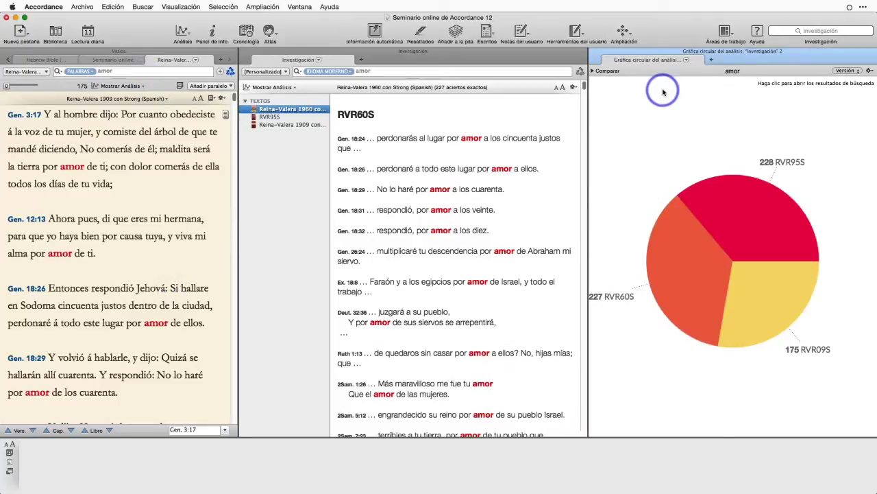
# - Expand the chart's Comparar list and widen it enough to read the full transliterations, magnifying its entries
pyautogui.click(593, 72)
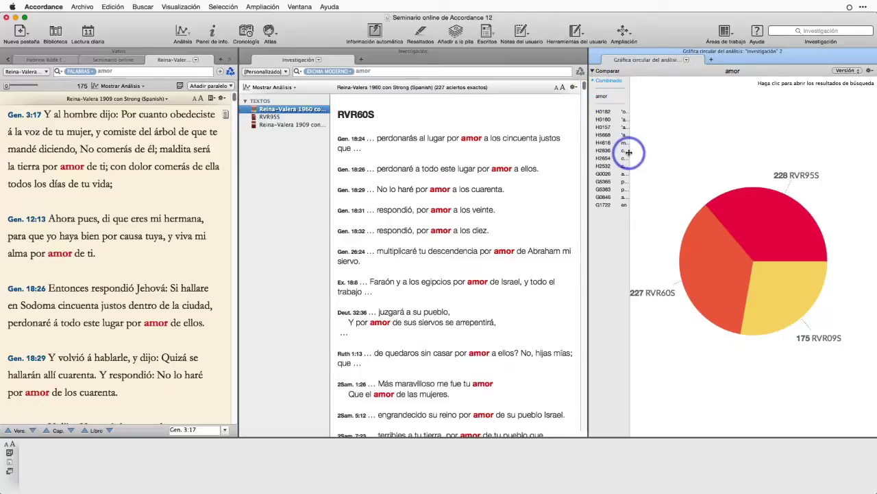
pyautogui.moveTo(631, 152); pyautogui.dragTo(684, 159)
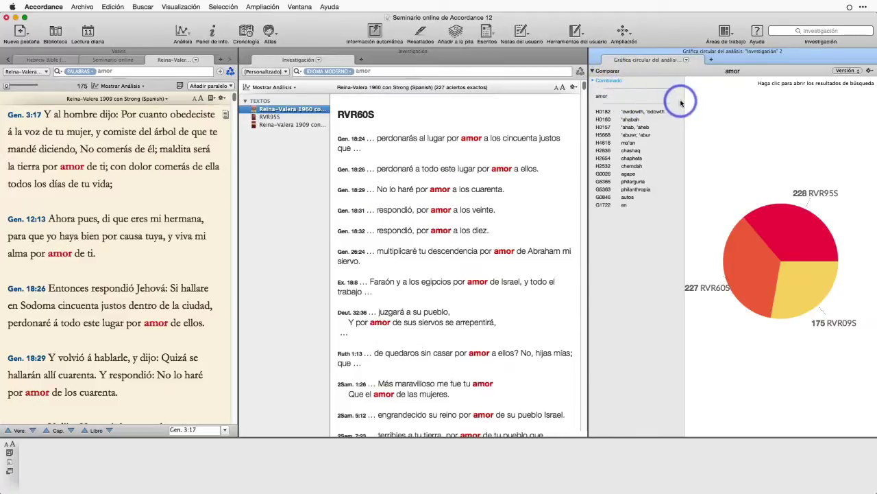
pyautogui.press('alt')
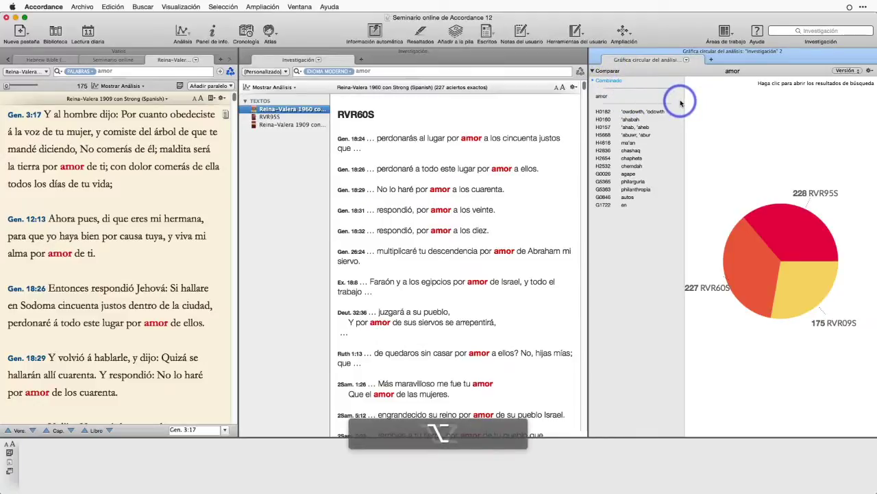
pyautogui.hotkey('alt', 'z')
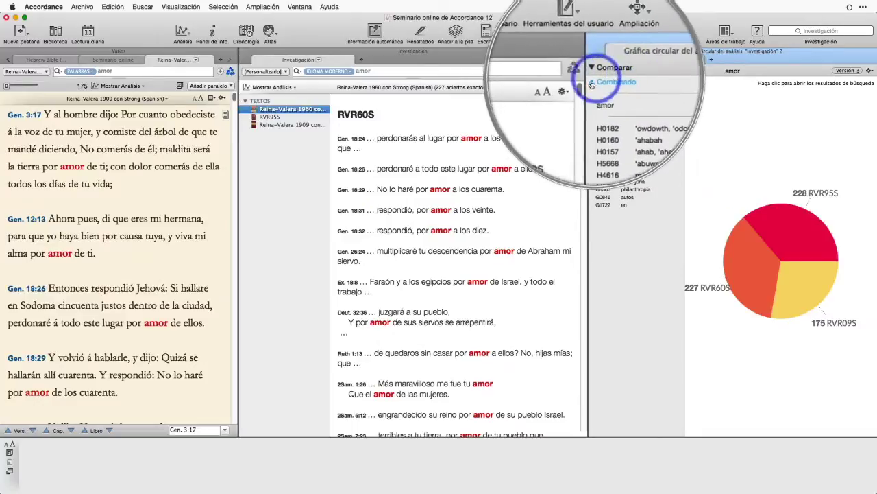
# - Turn the Combinado entry of the comparison list off and on again
pyautogui.click(608, 82)
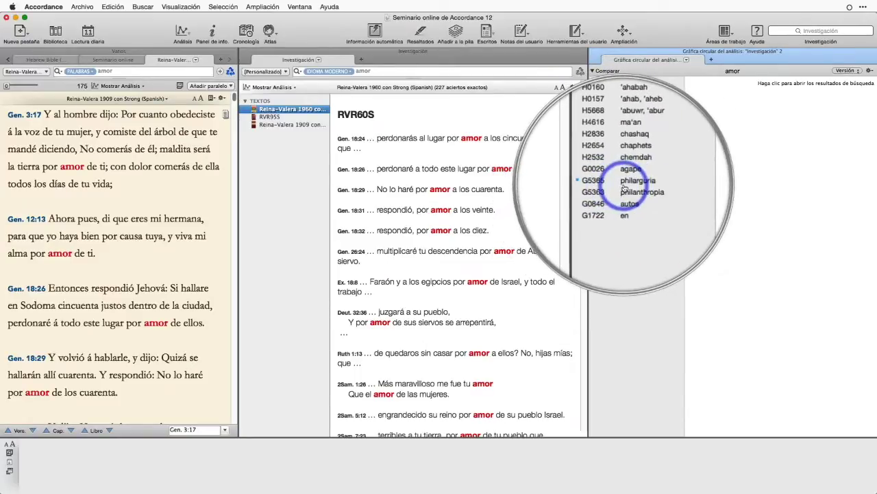
pyautogui.scroll(2, 631, 145)
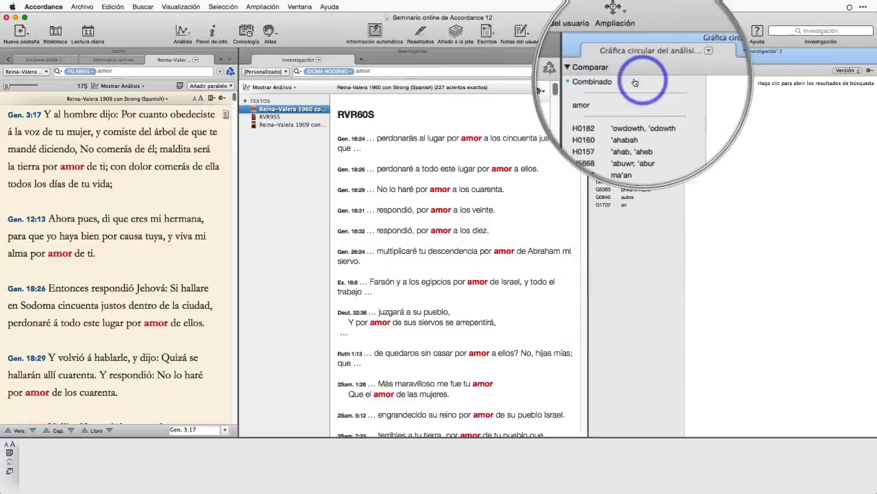
pyautogui.click(599, 80)
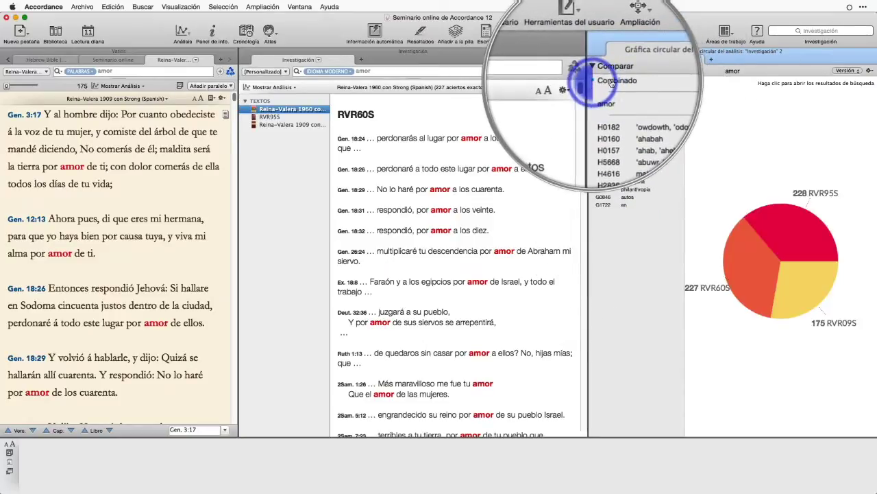
# - Break the circular chart down by Nº clave and finally by Palabra
pyautogui.click(857, 71)
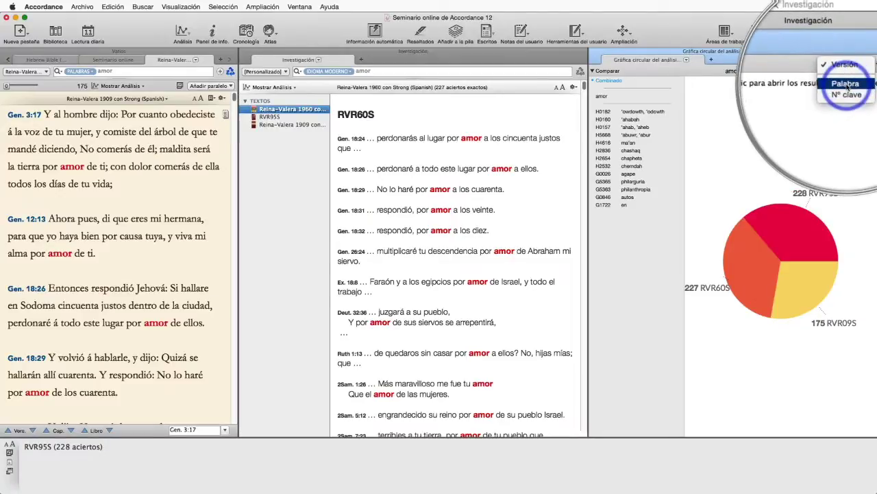
pyautogui.click(848, 95)
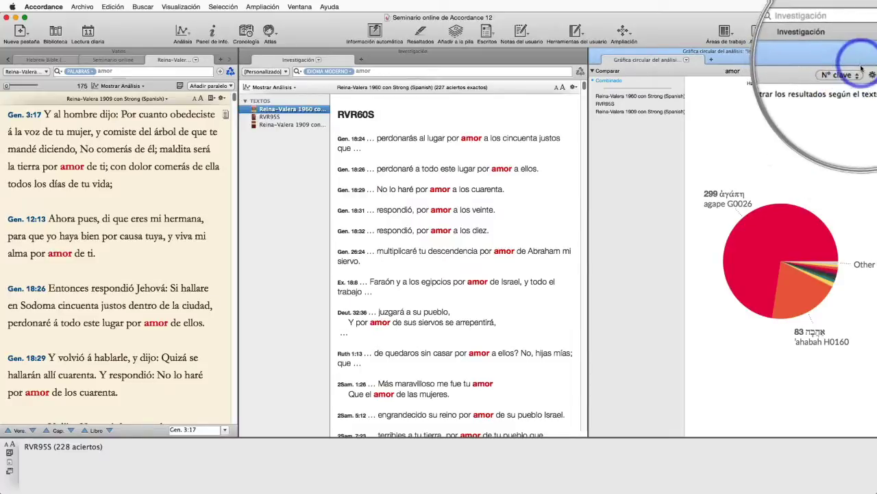
pyautogui.click(858, 73)
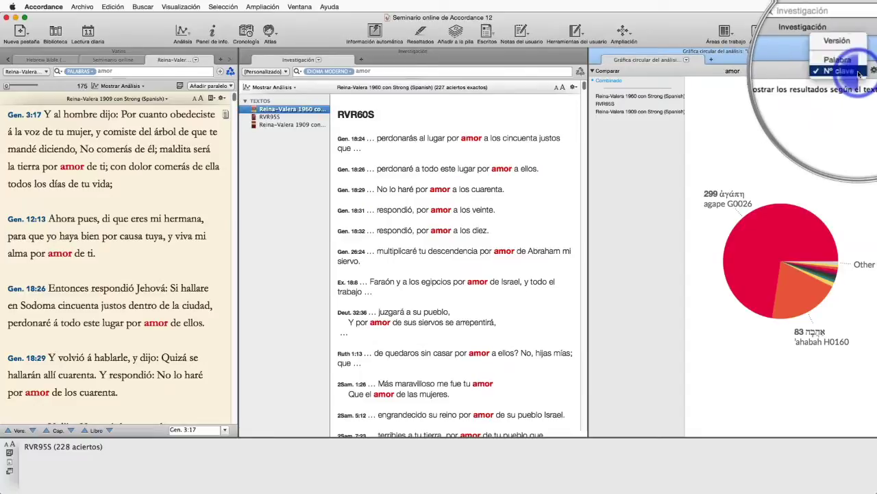
pyautogui.click(854, 70)
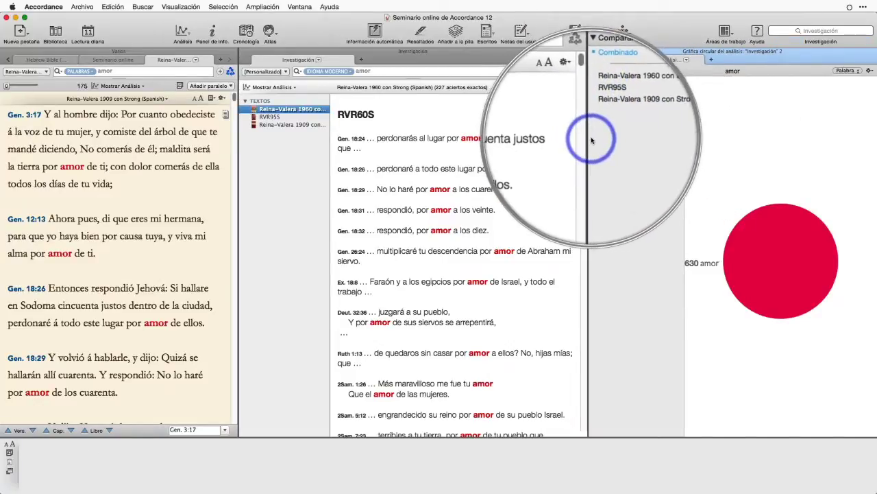
# - Turn off the magnifier and enlarge the circular chart's pane by narrowing the two panes beside it
pyautogui.hotkey('alt', 'z')
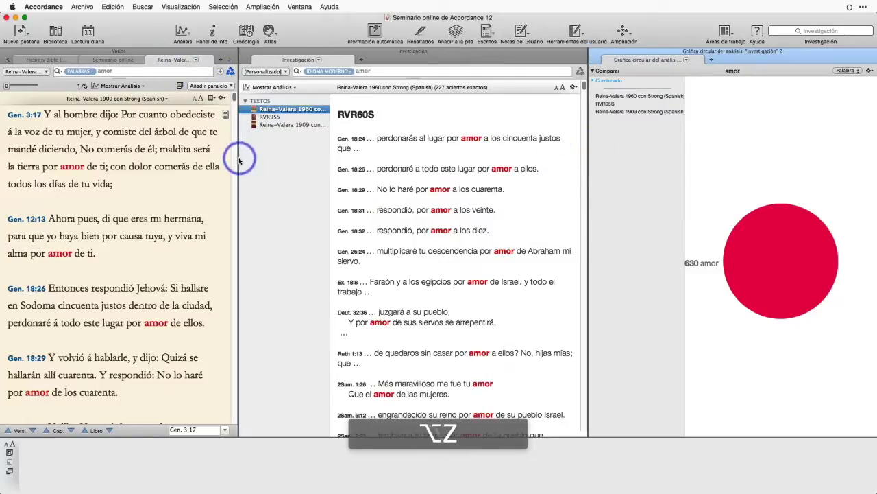
pyautogui.moveTo(239, 159); pyautogui.dragTo(175, 160)
pyautogui.moveTo(587, 199); pyautogui.dragTo(470, 206)
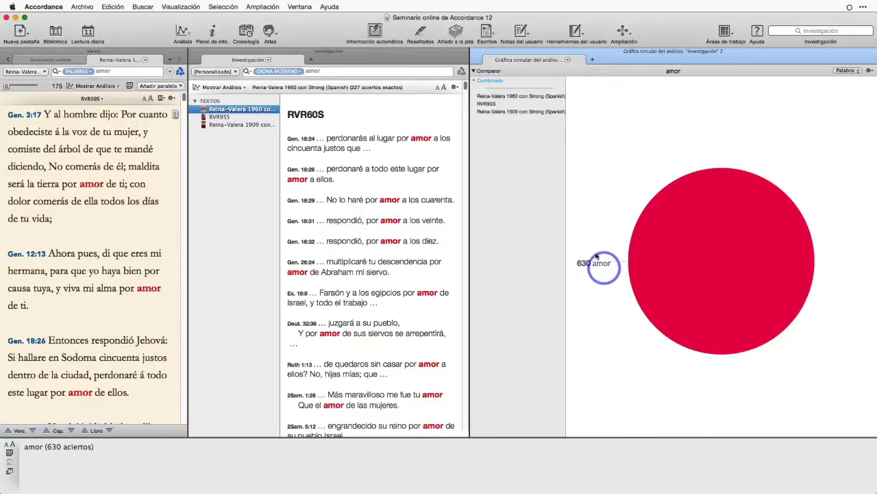
# - Add Reina-Valera 1960 con Strong and Reina-Valera 1909 con Strong to the chart's comparison and break it down by Nº clave
pyautogui.click(484, 96)
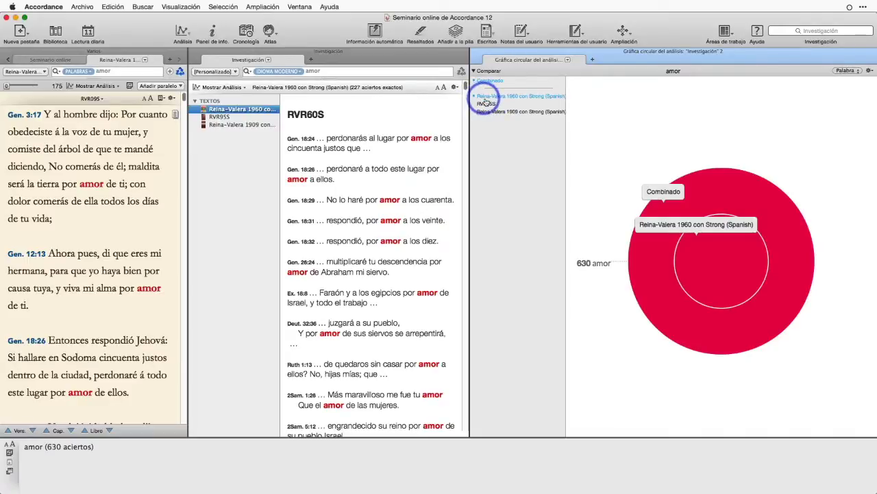
pyautogui.moveTo(702, 285)
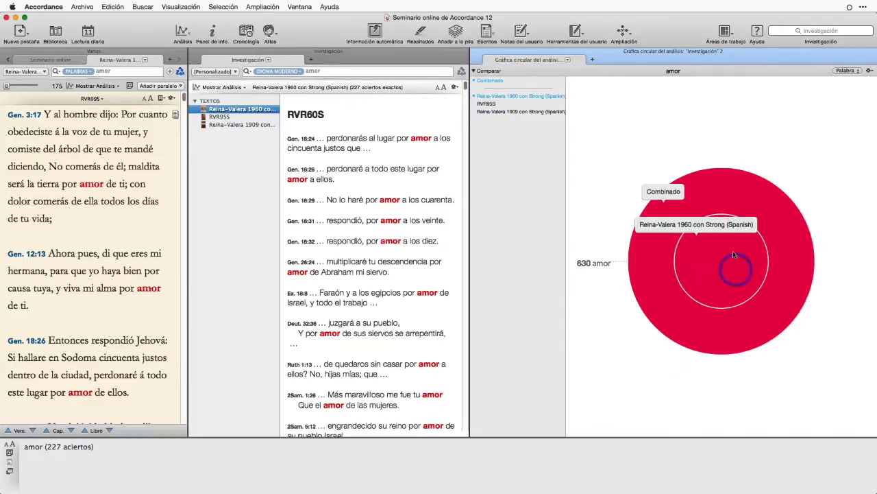
pyautogui.click(476, 111)
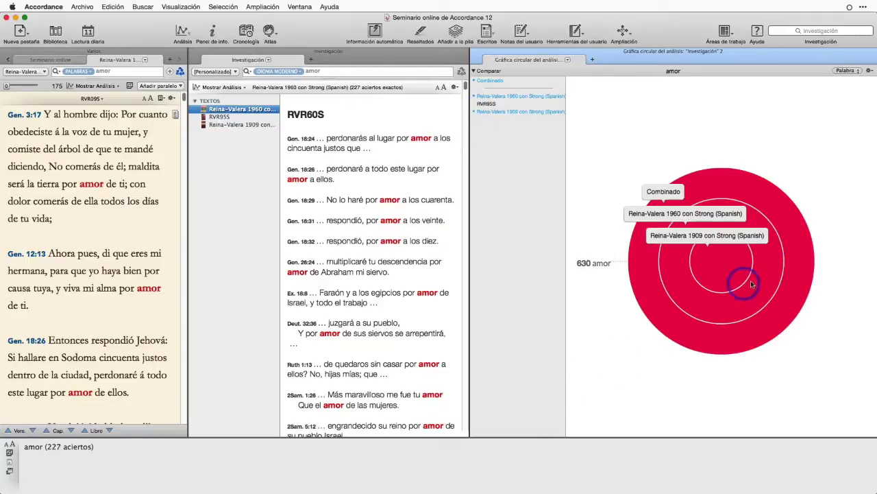
pyautogui.click(855, 80)
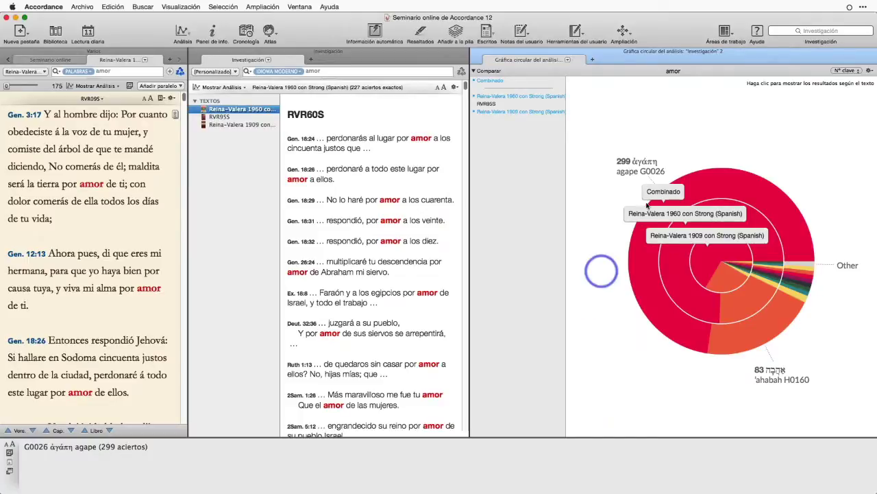
# - Examine the comparison chart's rings under magnification, from the small philanthropia G5363 slice to the 'ahabah H0160 slice
pyautogui.moveTo(806, 269)
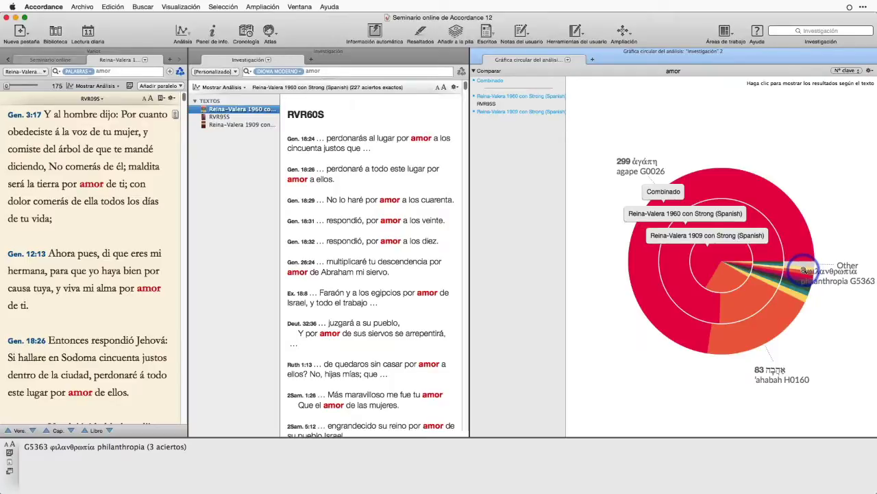
pyautogui.press('alt')
pyautogui.hotkey('alt', 'z')
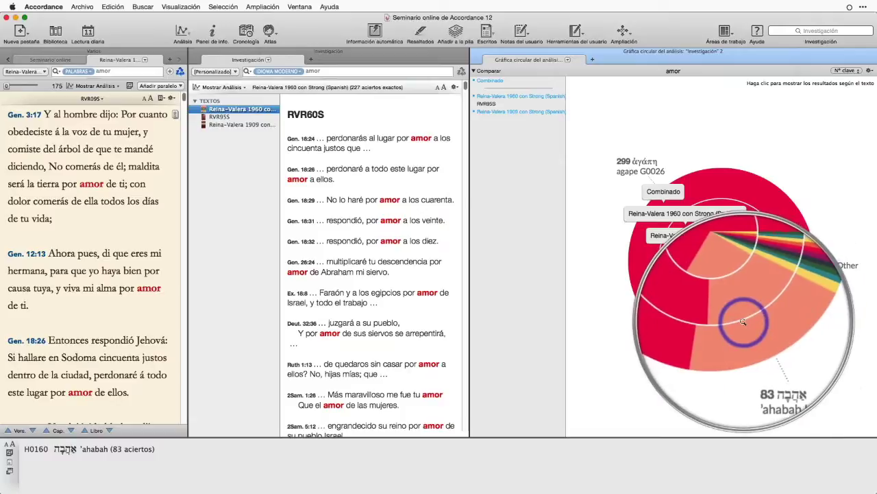
pyautogui.press('alt')
pyautogui.hotkey('alt', 'z')
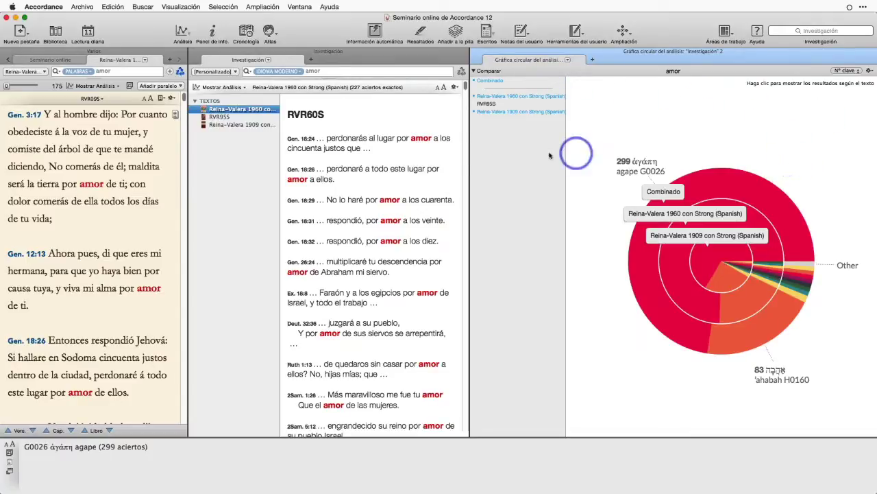
# - Try to copy the comparison chart as an image
pyautogui.moveTo(155, 115)
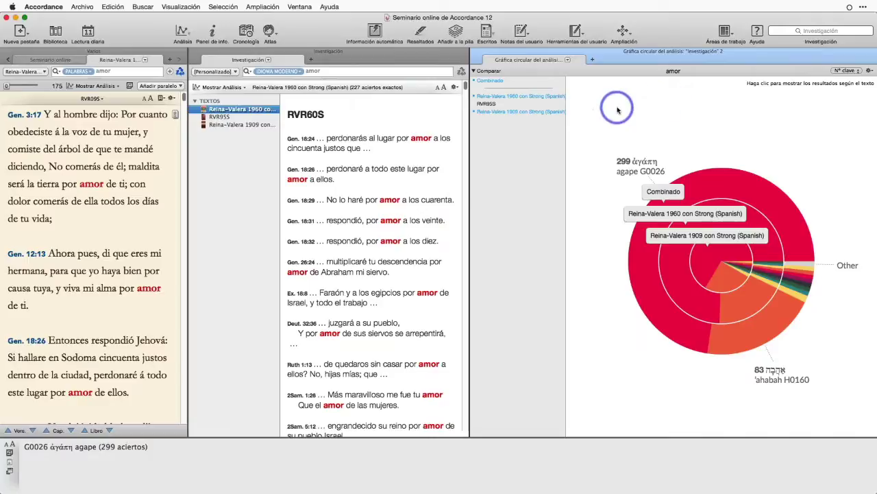
pyautogui.click(114, 9)
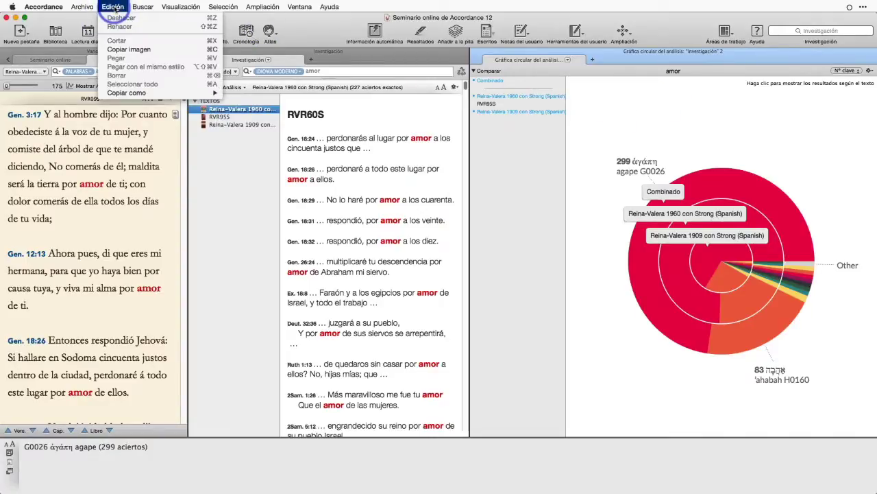
pyautogui.click(124, 49)
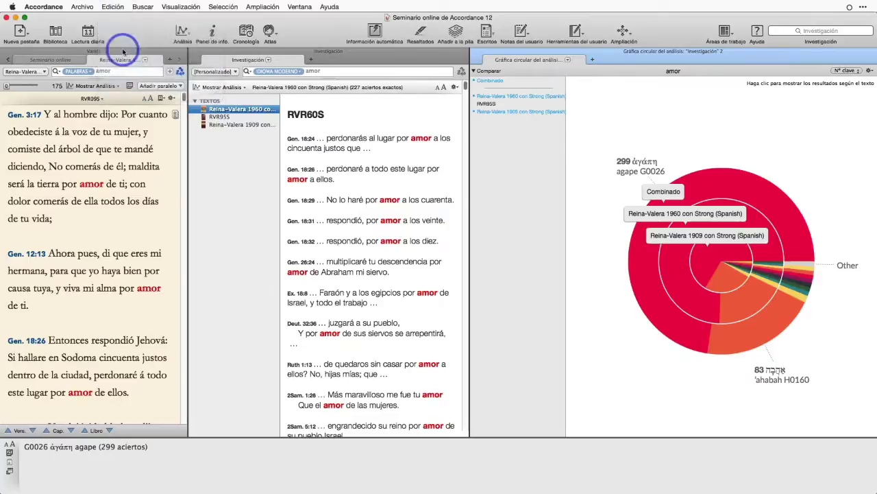
# - Switch to Microsoft Word and create a blank document
pyautogui.hotkey('alt', 'space')
pyautogui.write('wor')
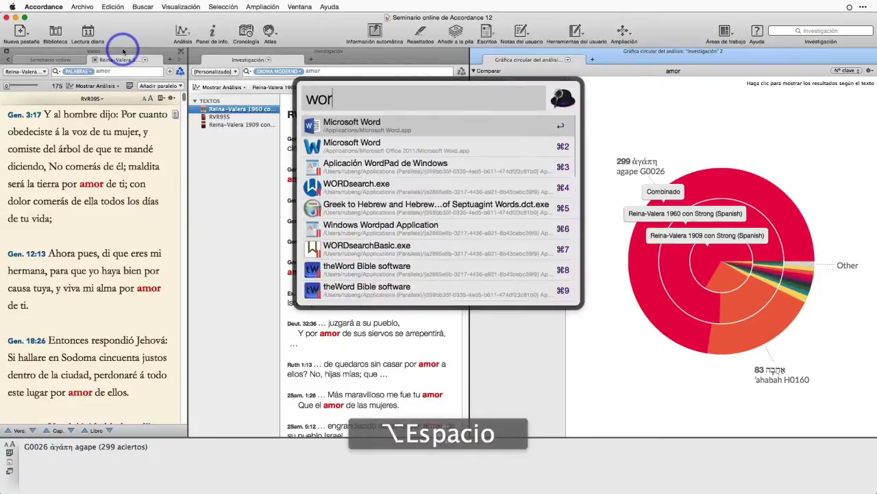
pyautogui.press('Return')
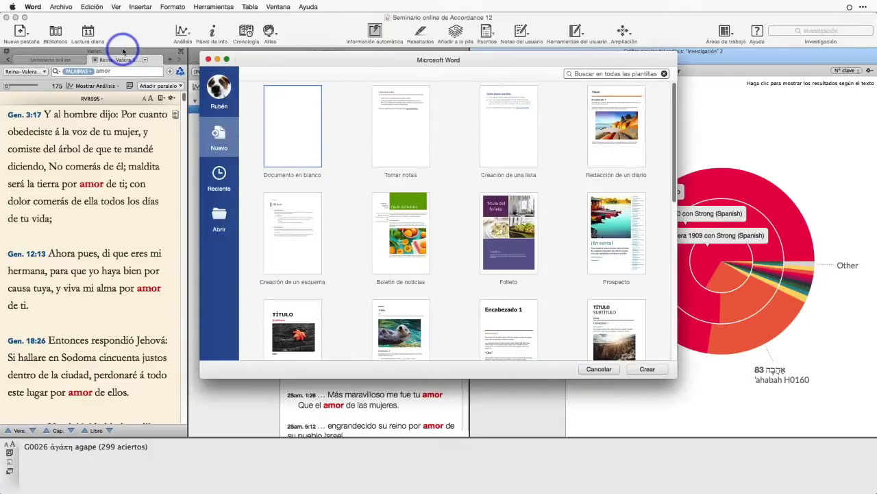
pyautogui.doubleClick(293, 133)
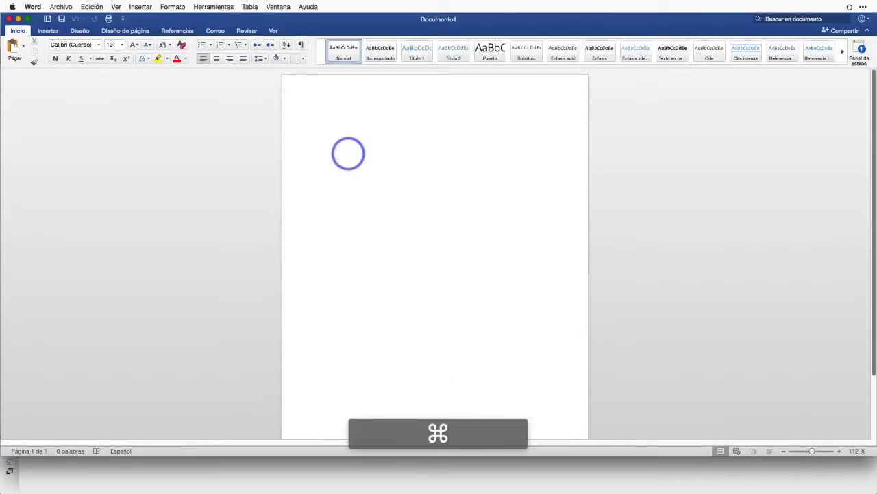
# - Try to paste the copied chart into the blank document, undo the paste and switch back to Accordance
pyautogui.write('am*@[KEY G25]')
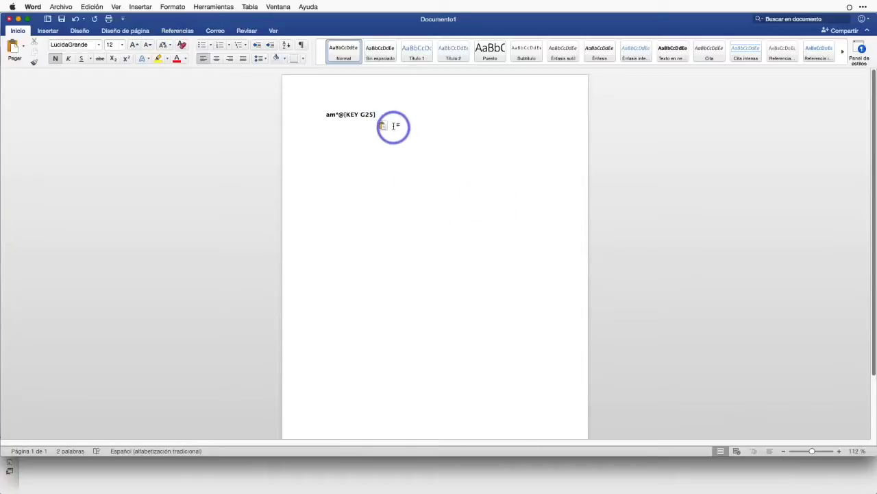
pyautogui.press('super+z')
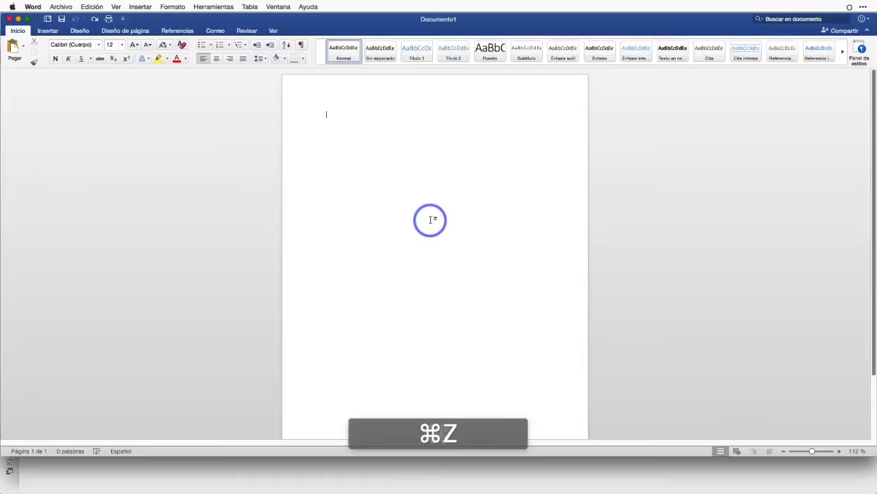
pyautogui.press('super+Tab')
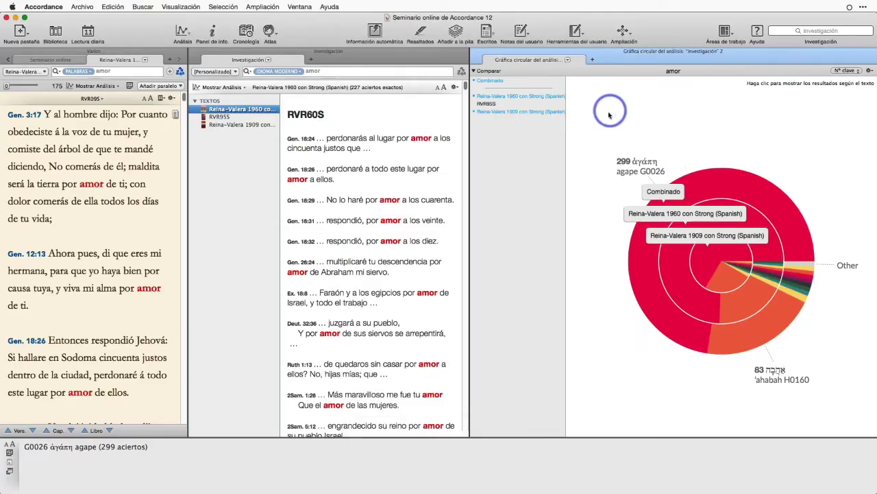
pyautogui.moveTo(595, 123)
pyautogui.mouseDown()
pyautogui.moveTo(693, 138)
pyautogui.moveTo(779, 177)
pyautogui.mouseUp()
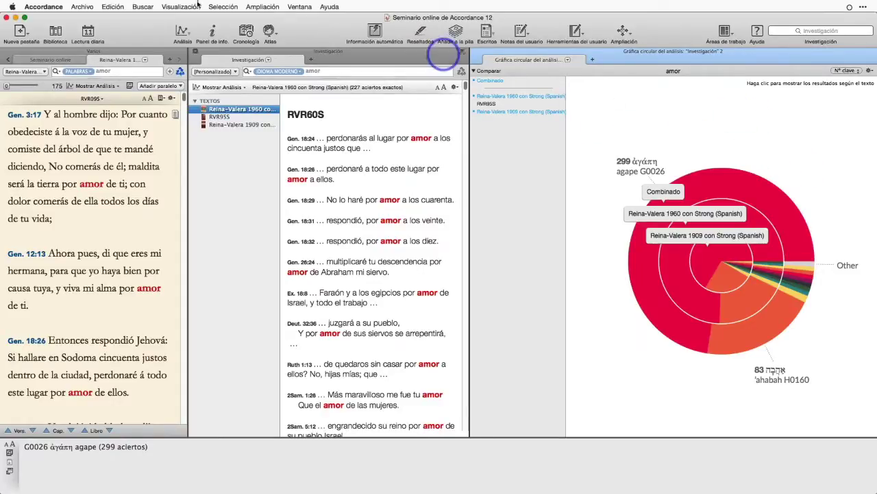
pyautogui.click(112, 7)
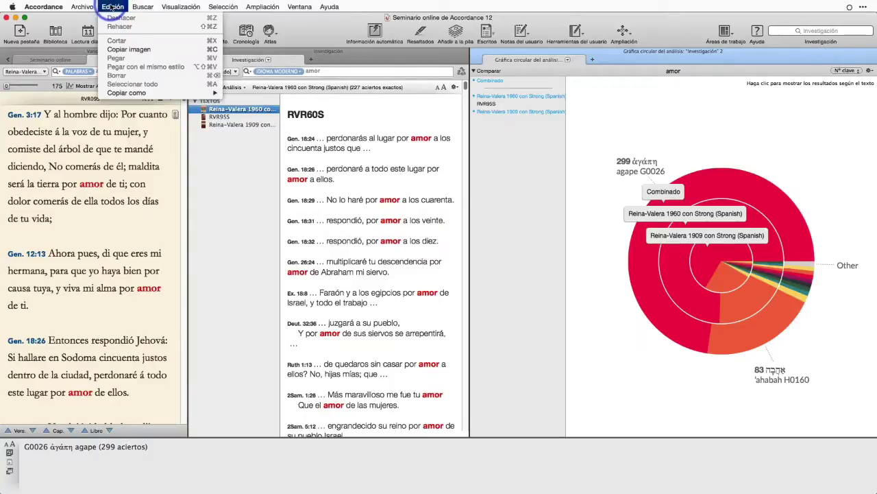
pyautogui.moveTo(133, 94)
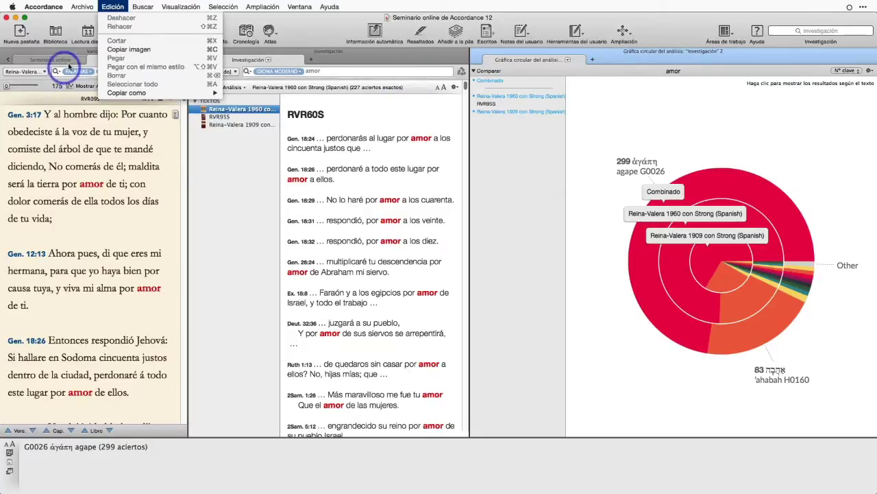
pyautogui.click(95, 60)
# - Widen the Varios zone and bring up its Reina-Valera 1960 con Strong search tab
pyautogui.click(95, 60)
pyautogui.moveTo(188, 211); pyautogui.dragTo(264, 212)
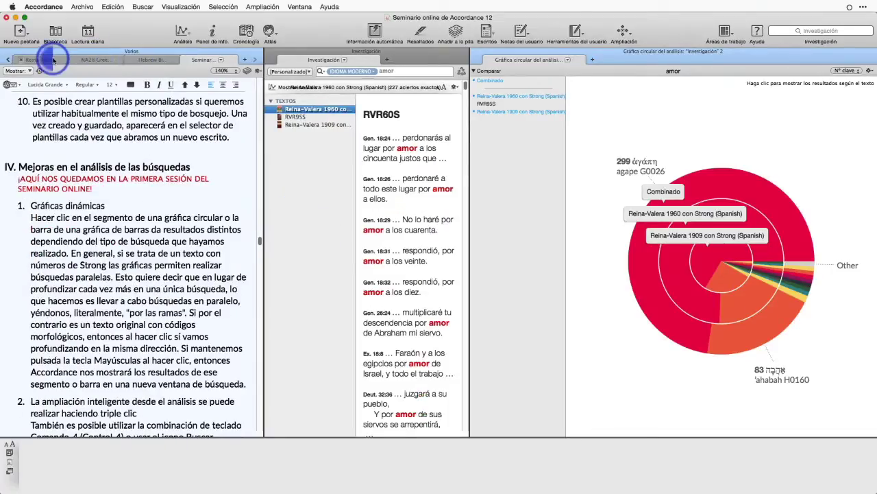
pyautogui.click(53, 61)
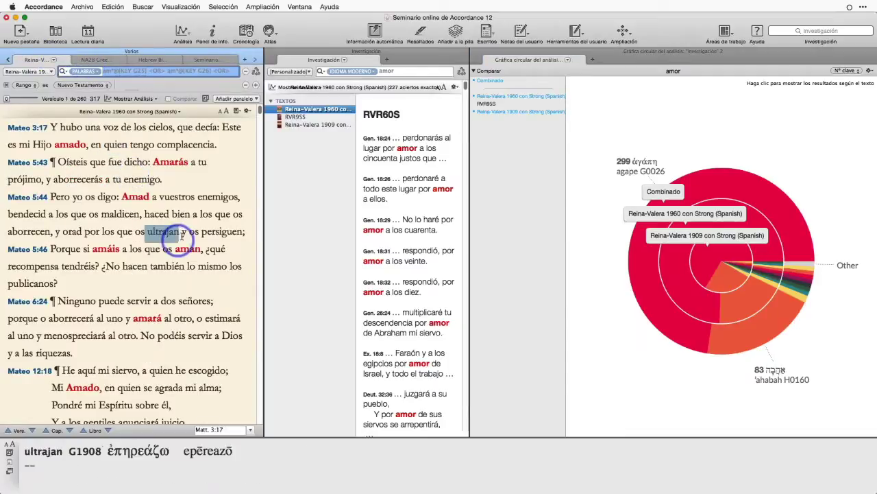
# - Show the Gráfica circular for the Reina-Valera 1960 New Testament search and widen the new chart's pane
pyautogui.click(132, 99)
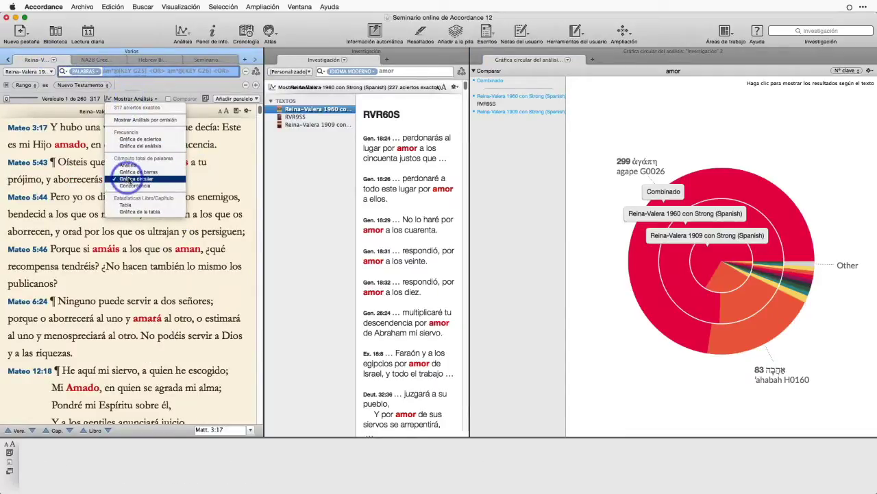
pyautogui.click(131, 179)
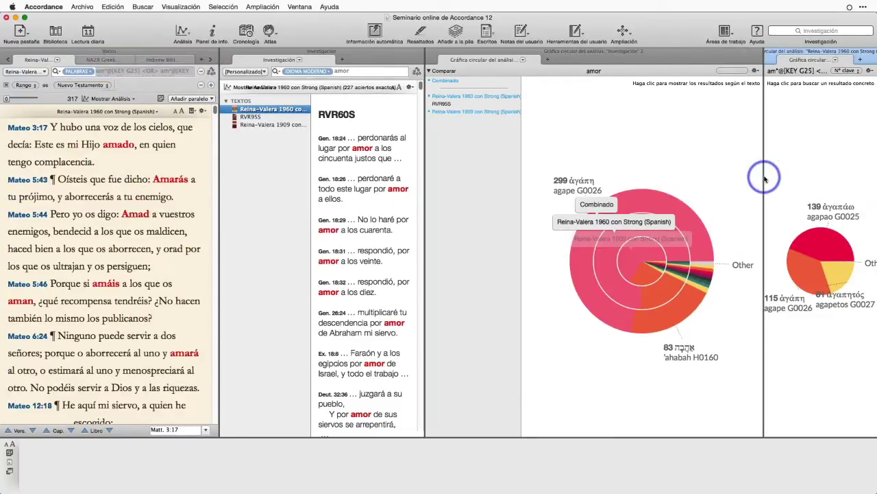
pyautogui.click(752, 179)
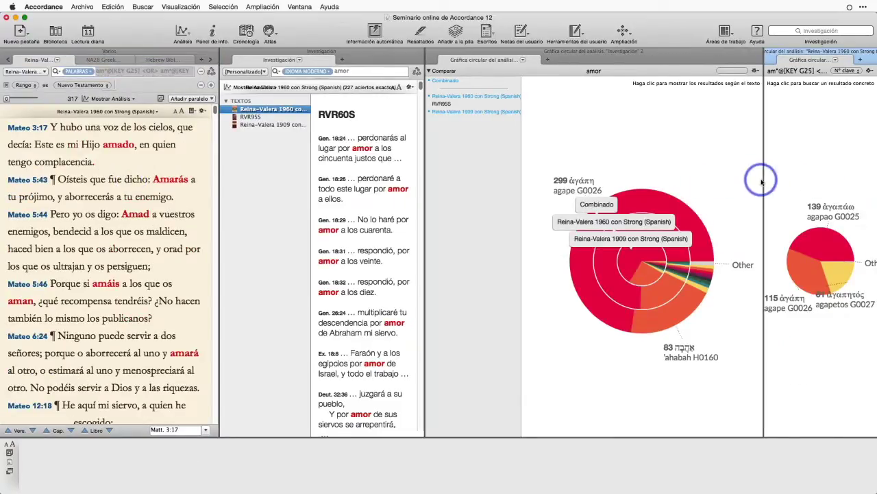
pyautogui.moveTo(764, 180); pyautogui.dragTo(622, 173)
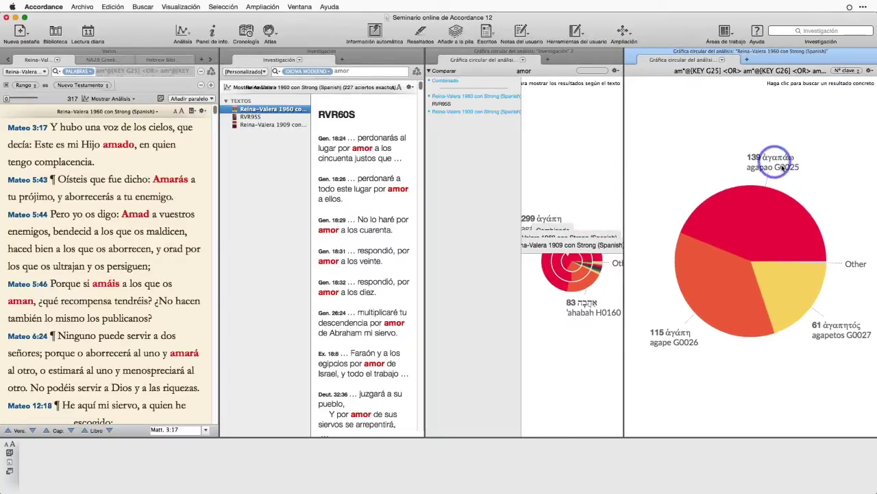
# - Copy the new circular chart as an image, paste it into the blank Word document and return to Accordance
pyautogui.click(112, 7)
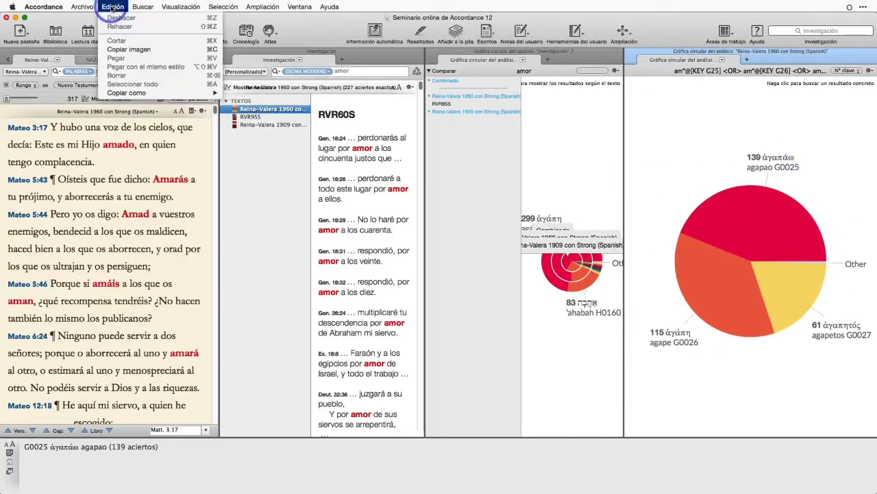
pyautogui.click(114, 50)
pyautogui.press('super+Tab')
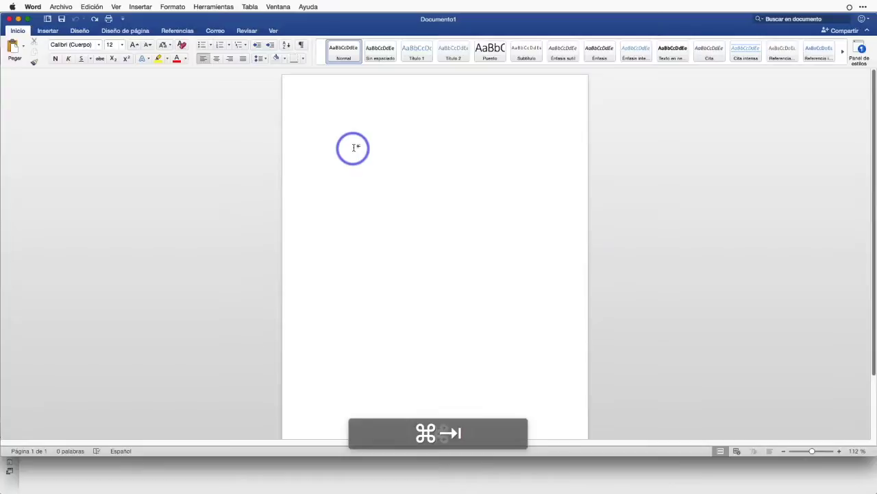
pyautogui.press('super+v')
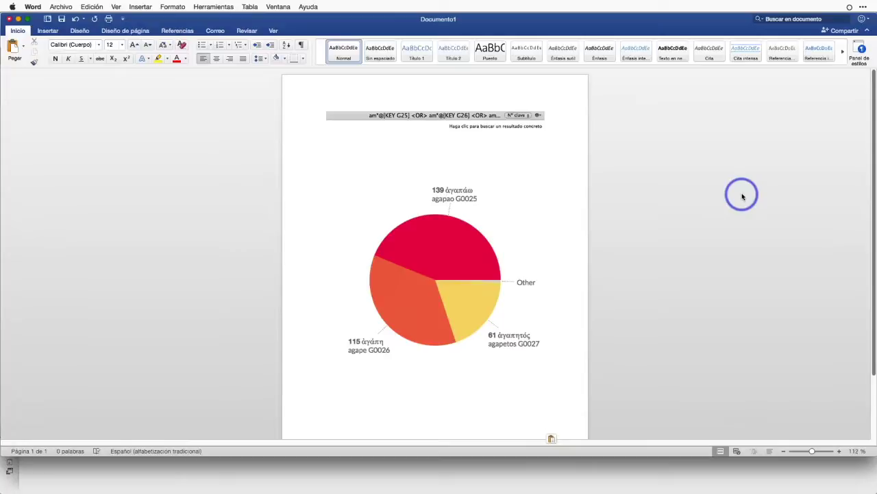
pyautogui.press('super+Tab')
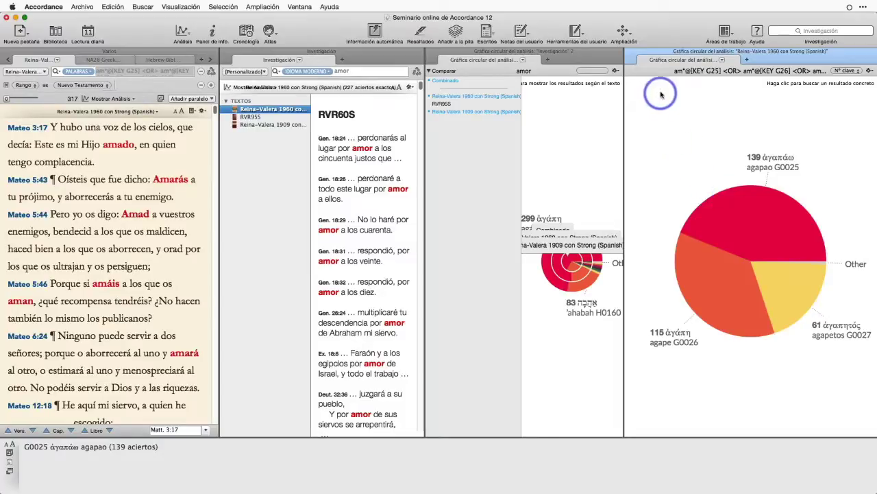
# - Close both circular chart zones, the Investigación zone and the Reina-Valera 1960 con Strong tab
pyautogui.click(631, 51)
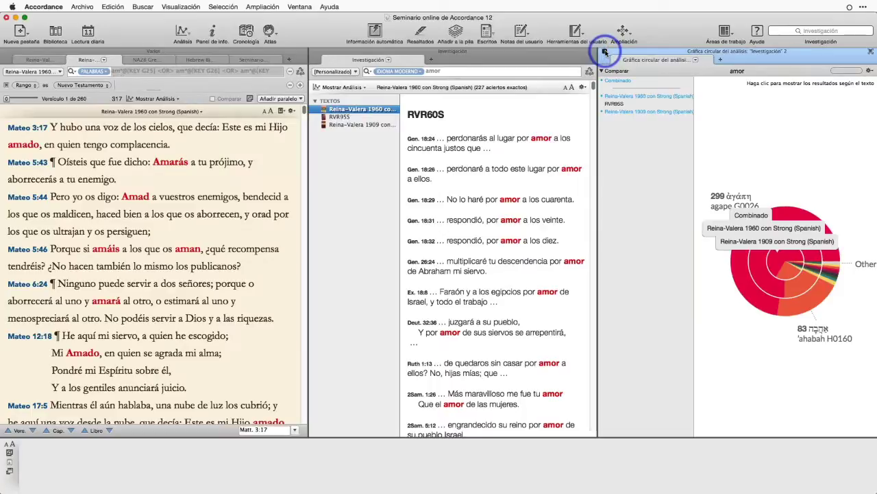
pyautogui.click(605, 52)
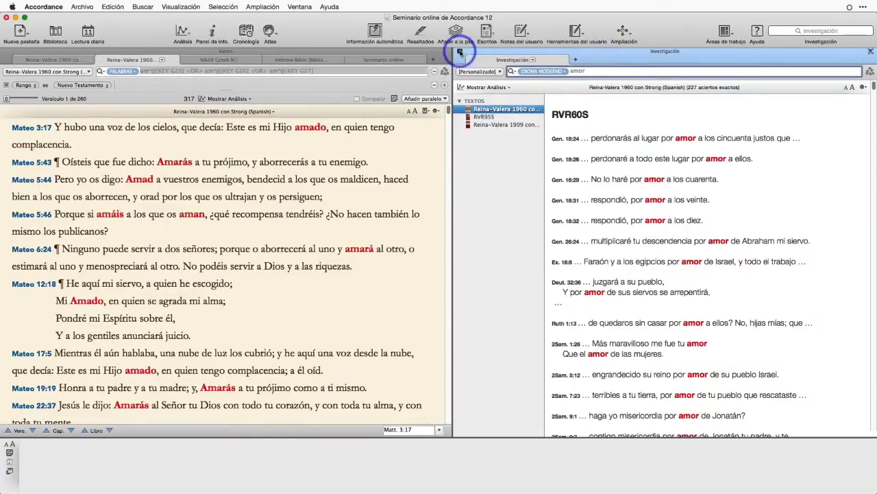
pyautogui.click(459, 53)
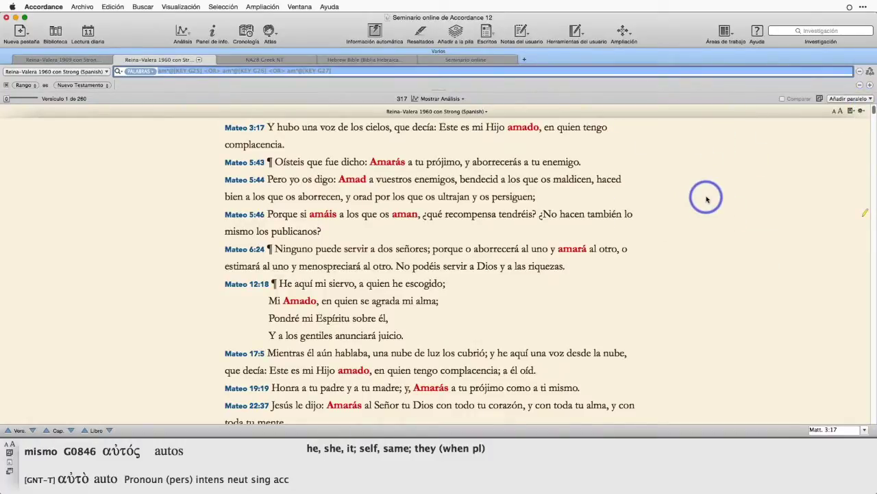
pyautogui.click(122, 60)
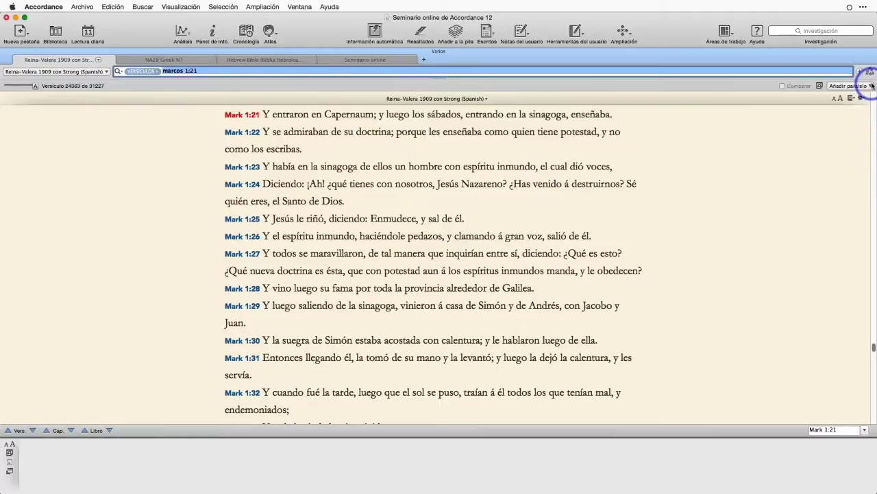
# - Add an information pane parallel to the Reina-Valera 1909 con Strong text at Mark 1:21
pyautogui.hotkey('alt', 'z')
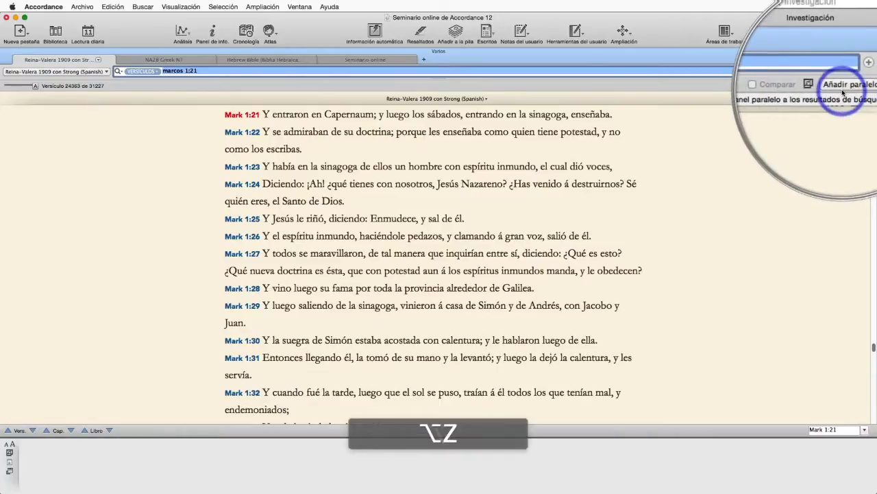
pyautogui.click(818, 89)
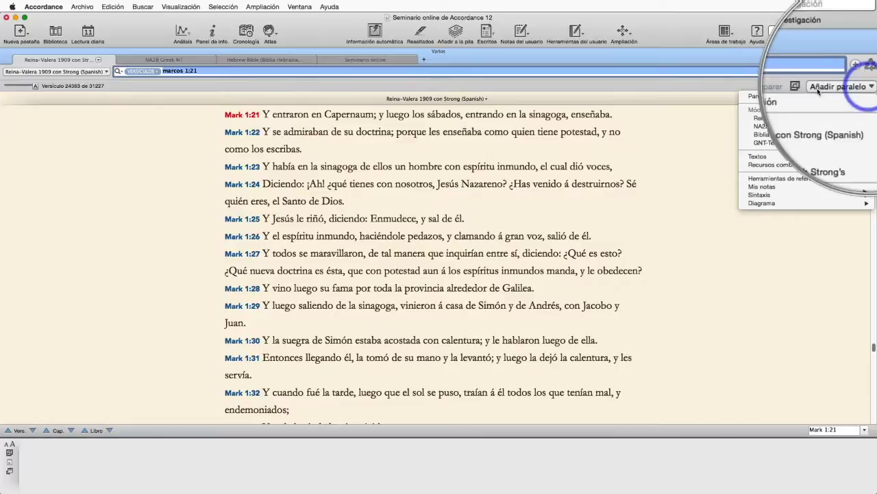
pyautogui.click(769, 100)
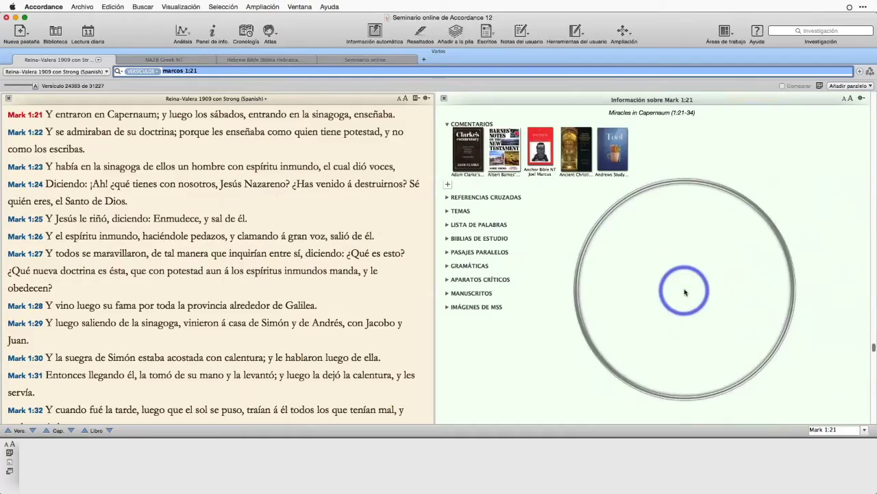
pyautogui.hotkey('alt', 'z')
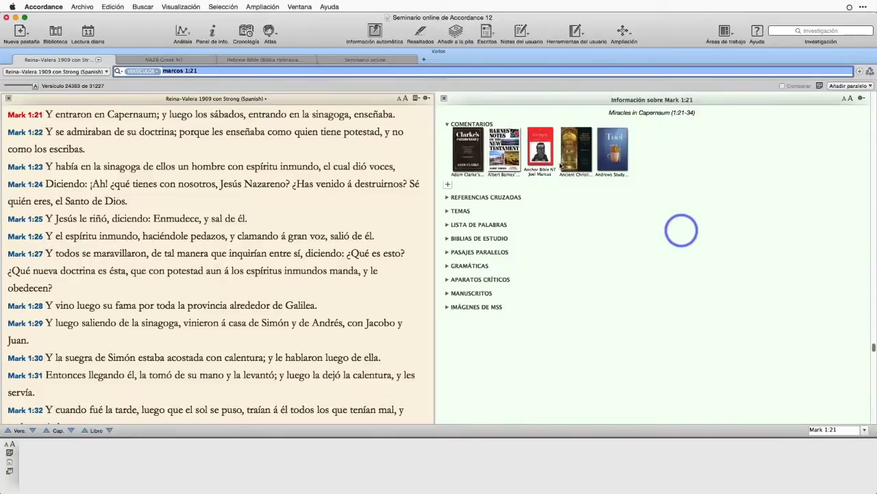
# - Collapse and reopen Comentarios in the Mark 1:21 information pane, expand Biblias de estudio and preview Clarke's Commentary
pyautogui.click(448, 125)
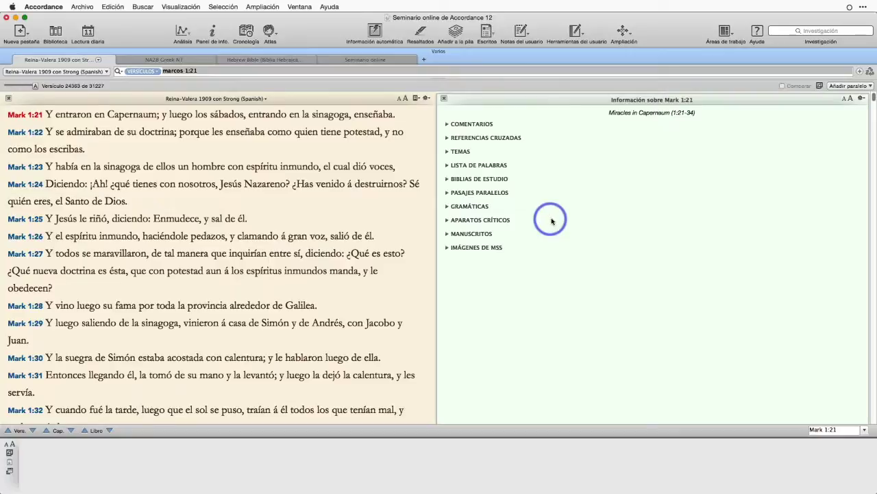
pyautogui.click(446, 126)
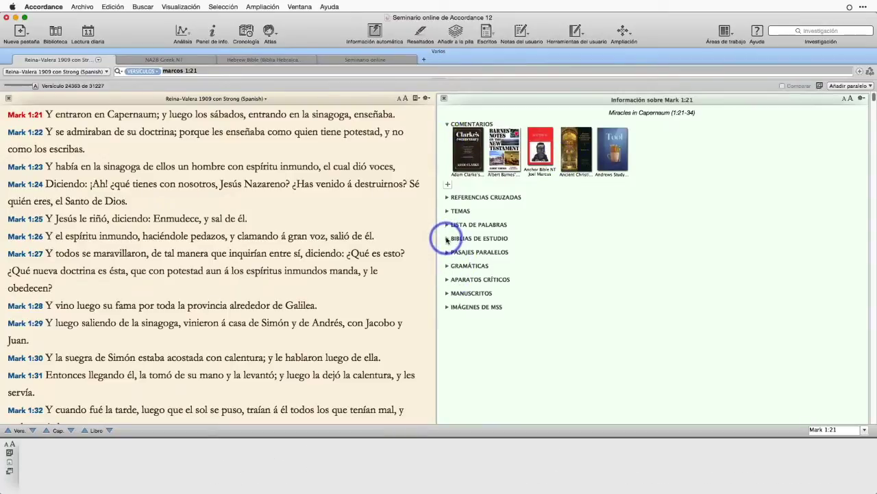
pyautogui.click(446, 238)
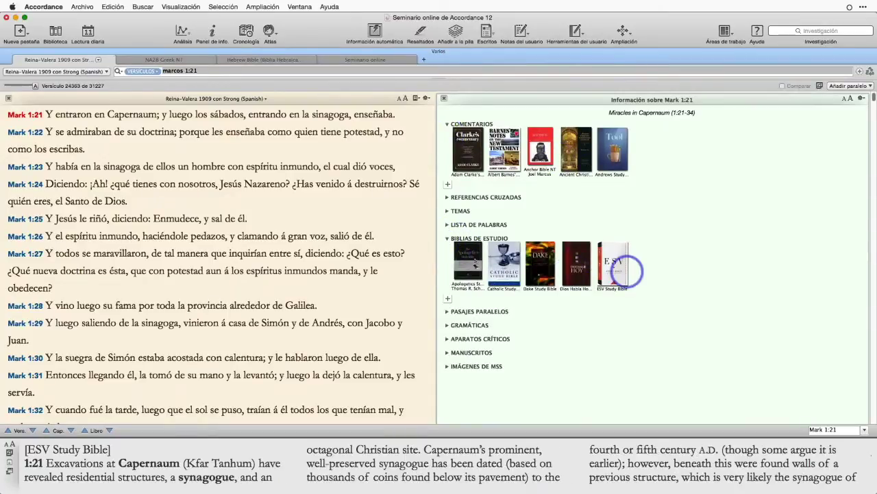
pyautogui.moveTo(467, 149)
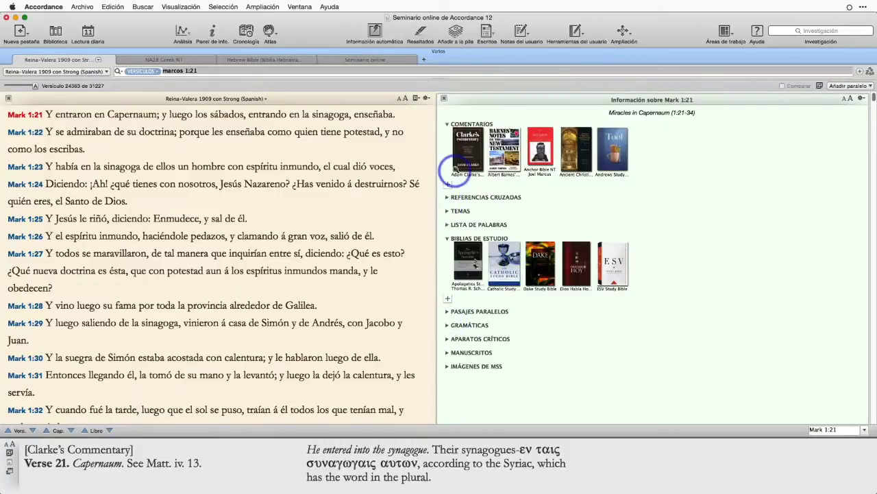
# - Expand the Referencias cruzadas and Temas sections and preview the Teach, Capernaum and Mark, Gospel of topics
pyautogui.click(447, 197)
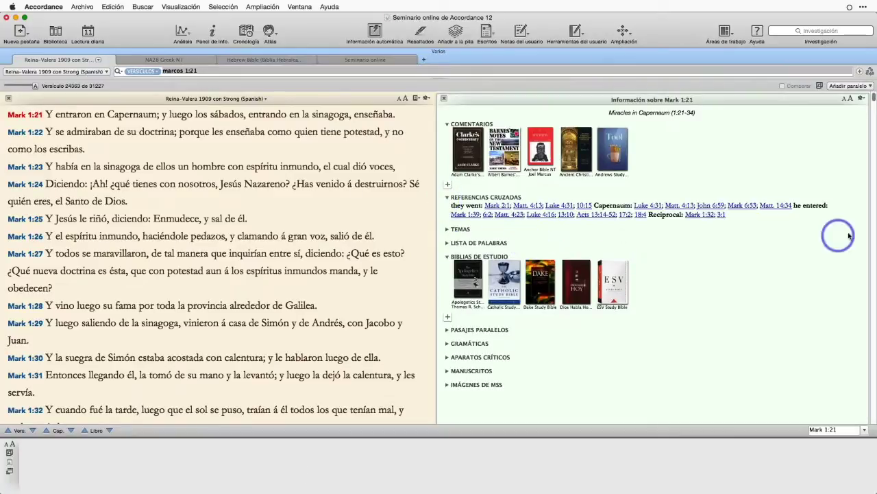
pyautogui.click(446, 229)
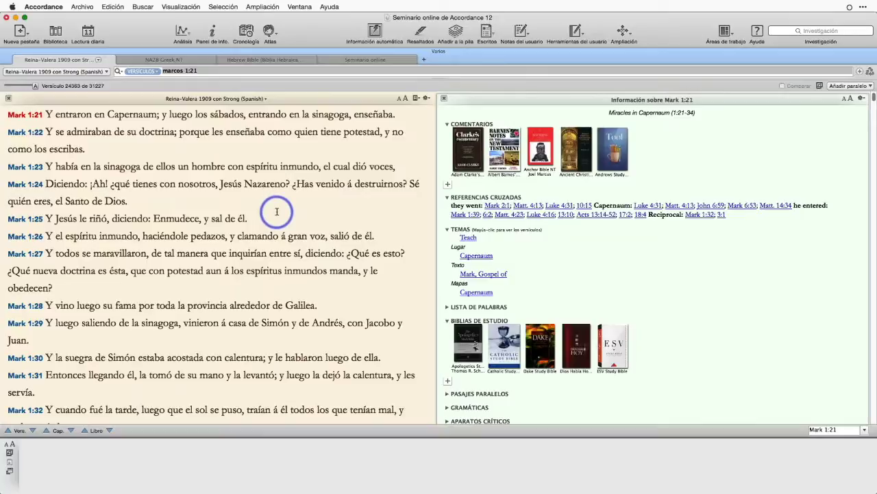
pyautogui.moveTo(227, 114)
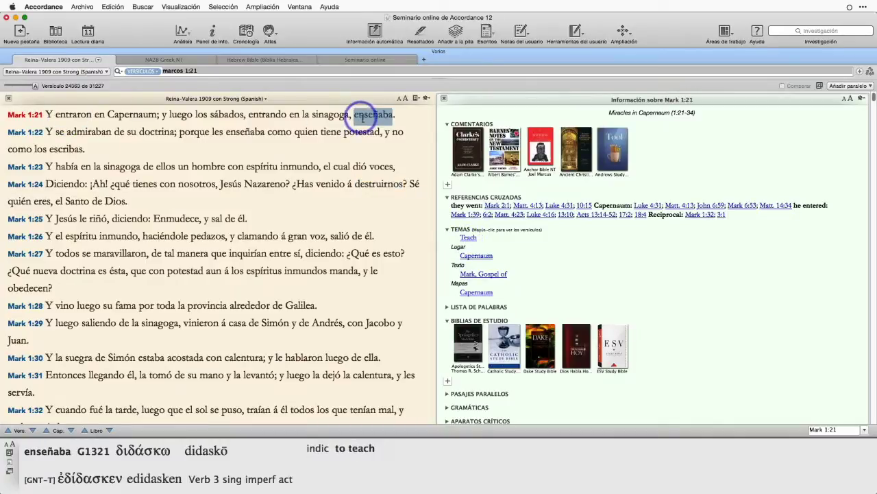
pyautogui.moveTo(469, 238)
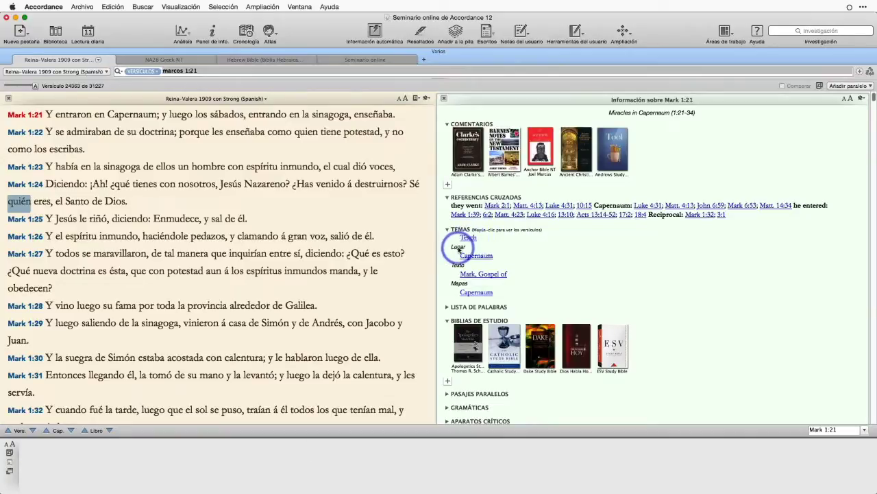
pyautogui.moveTo(478, 256)
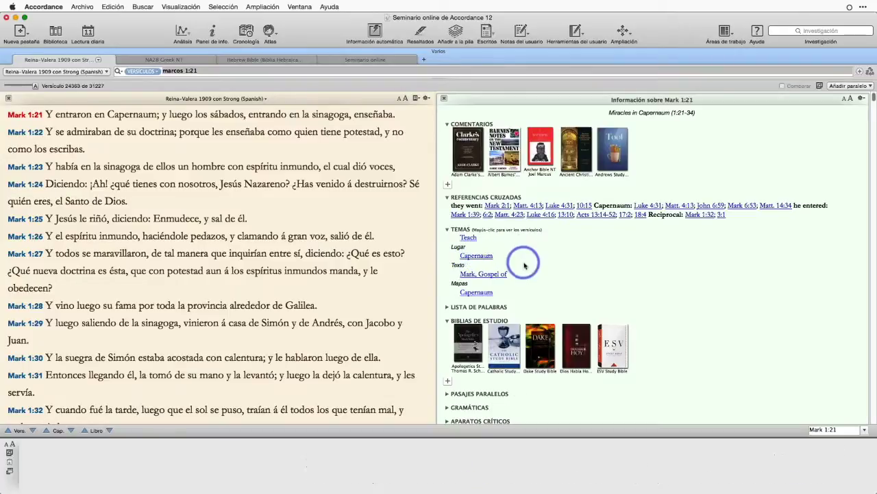
pyautogui.moveTo(480, 274)
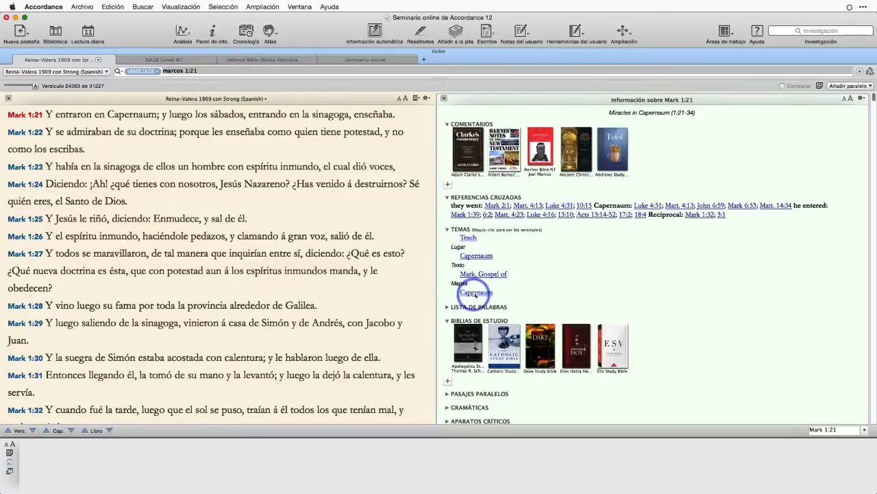
# - Open the map of Capernaum from the Temas section, inspect its location by the Mar de Galilea and close the map zone
pyautogui.click(476, 293)
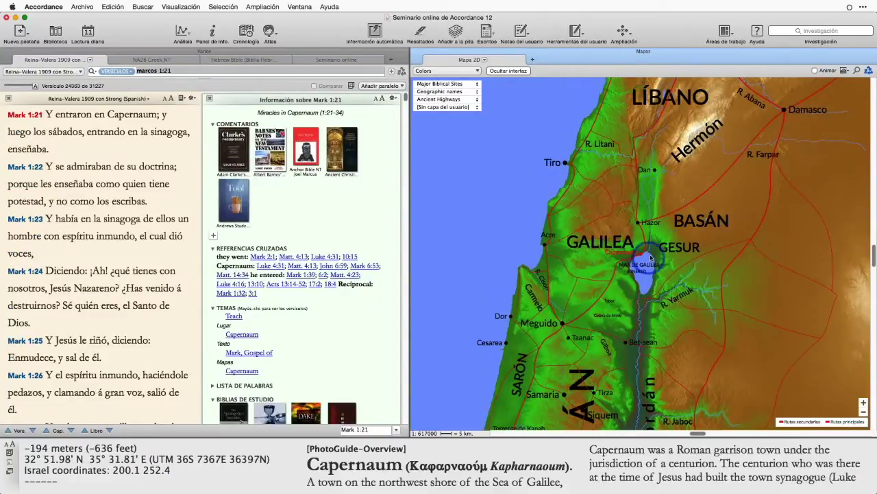
pyautogui.click(864, 403)
pyautogui.click(864, 403)
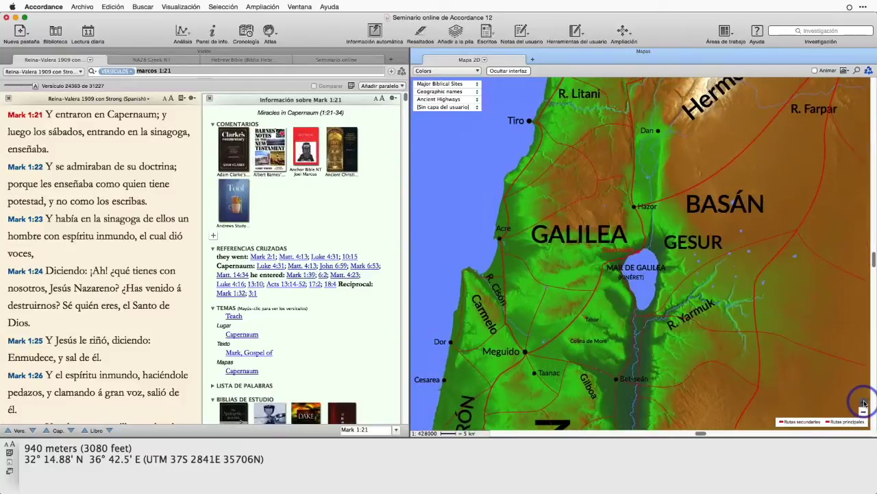
pyautogui.click(865, 403)
pyautogui.click(864, 403)
pyautogui.click(864, 404)
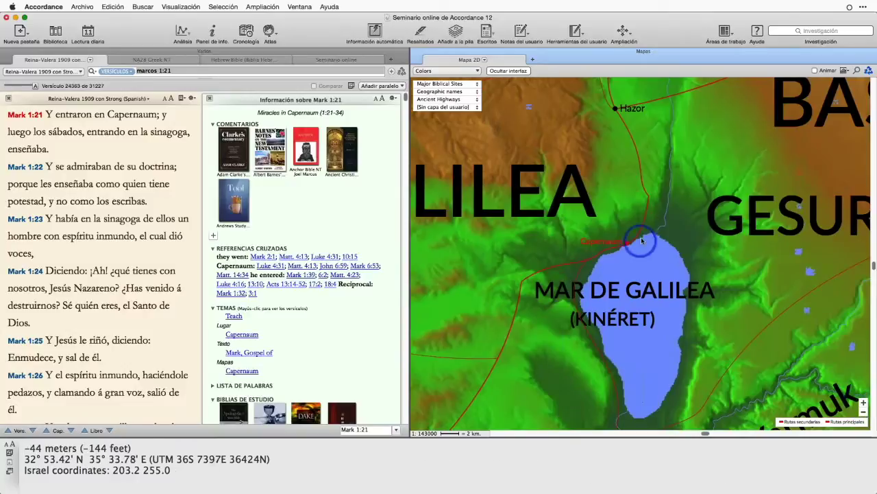
pyautogui.click(417, 52)
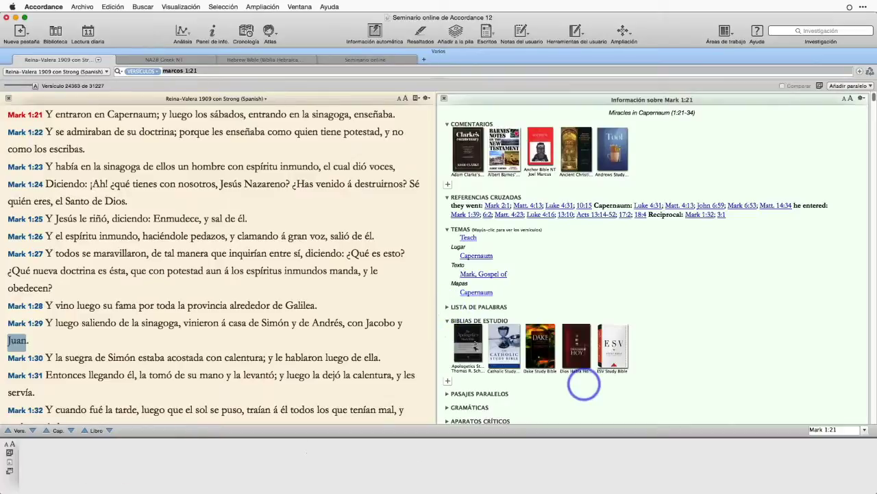
# - Expand the Pasajes paralelos and Gramáticas sections of the Mark 1:21 information pane
pyautogui.scroll(-2, 666, 327)
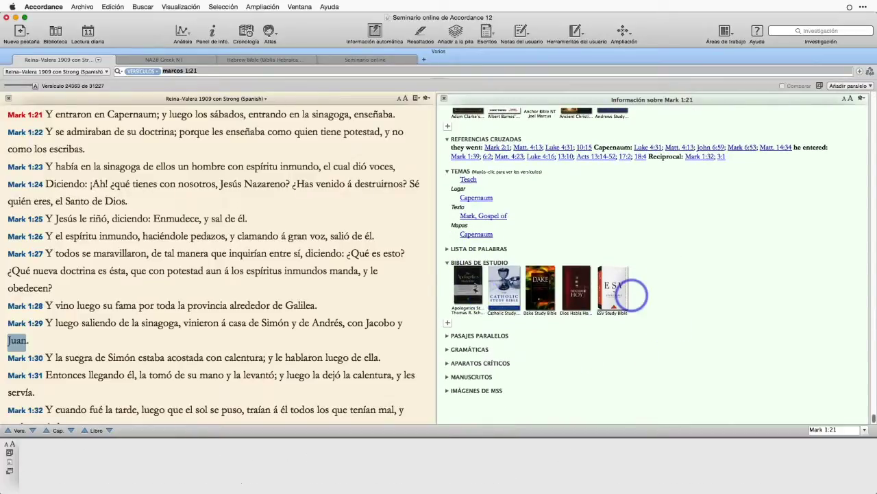
pyautogui.click(452, 336)
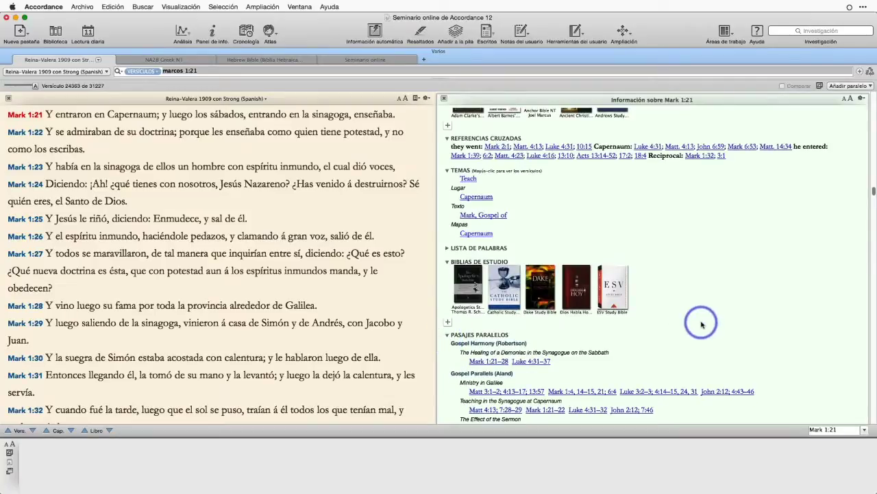
pyautogui.scroll(-5, 701, 324)
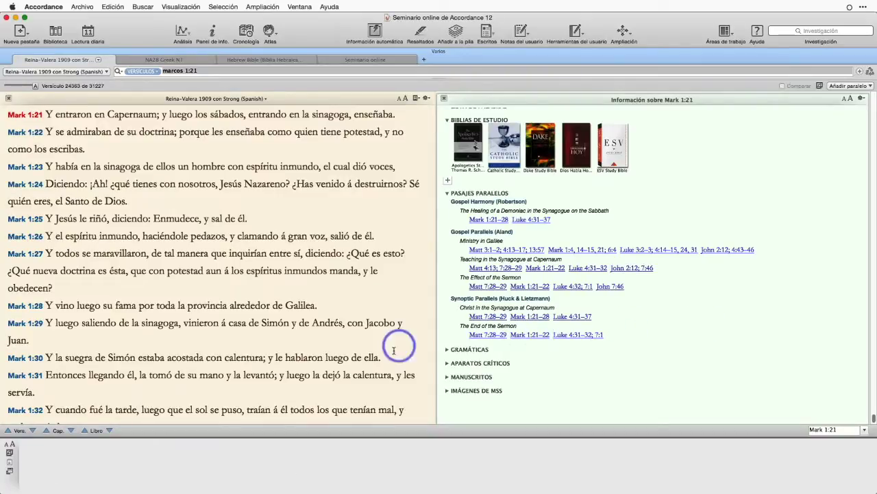
pyautogui.click(447, 350)
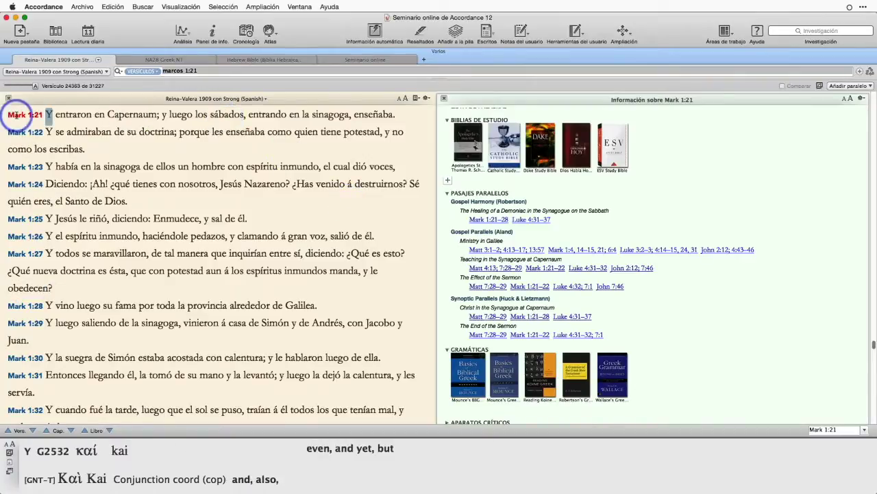
# - Expand the Aparatos críticos section and preview the NA28, NA27 and CNTTS apparatus entries for Mark 1:21
pyautogui.scroll(-3, 724, 325)
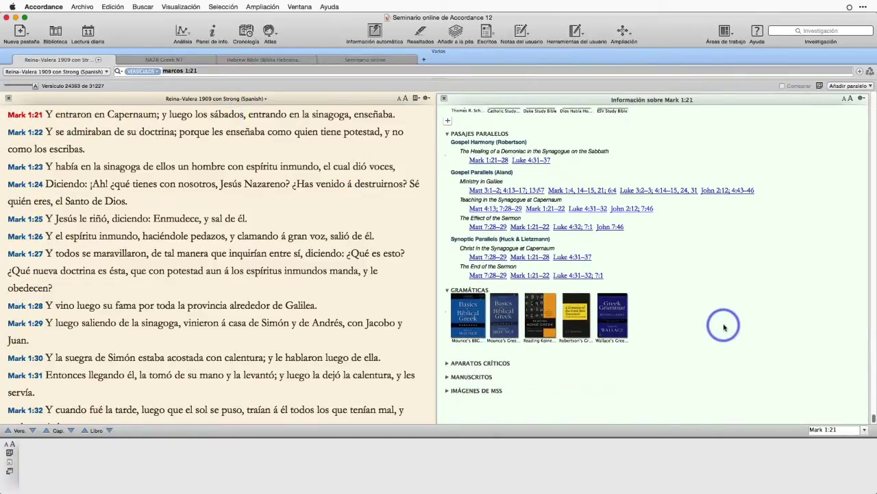
pyautogui.click(447, 363)
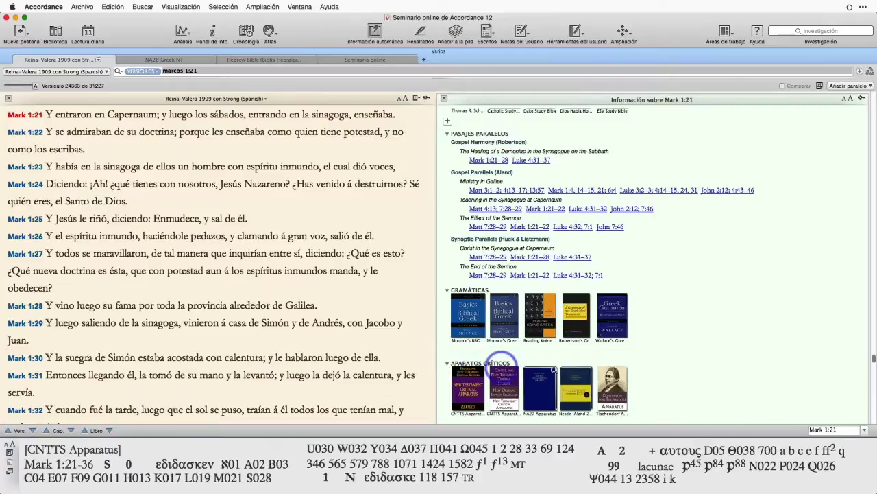
pyautogui.scroll(-3, 728, 346)
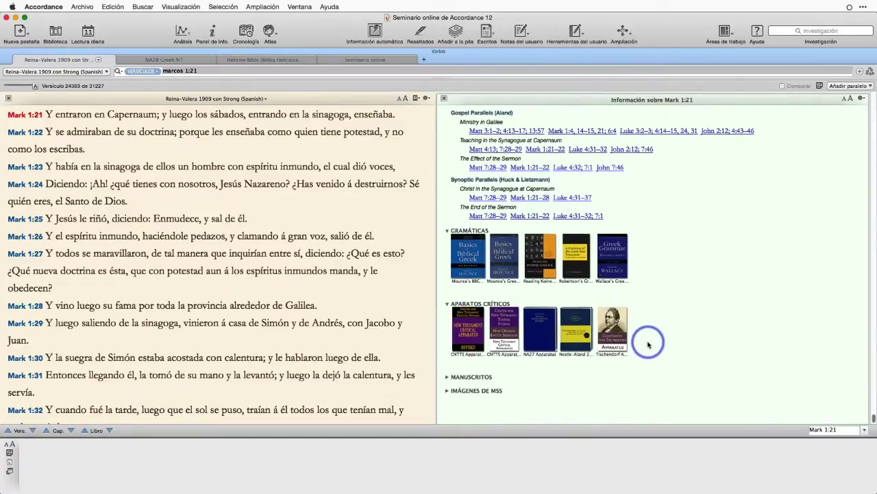
pyautogui.moveTo(567, 349)
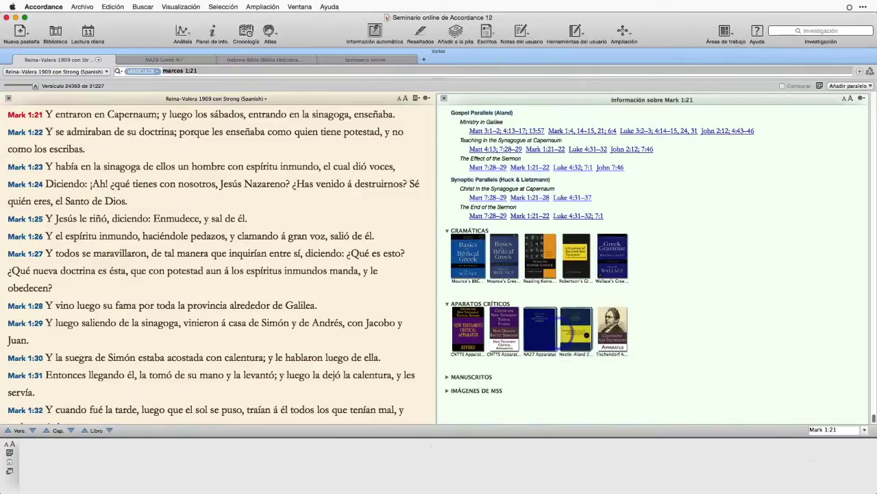
pyautogui.click(567, 337)
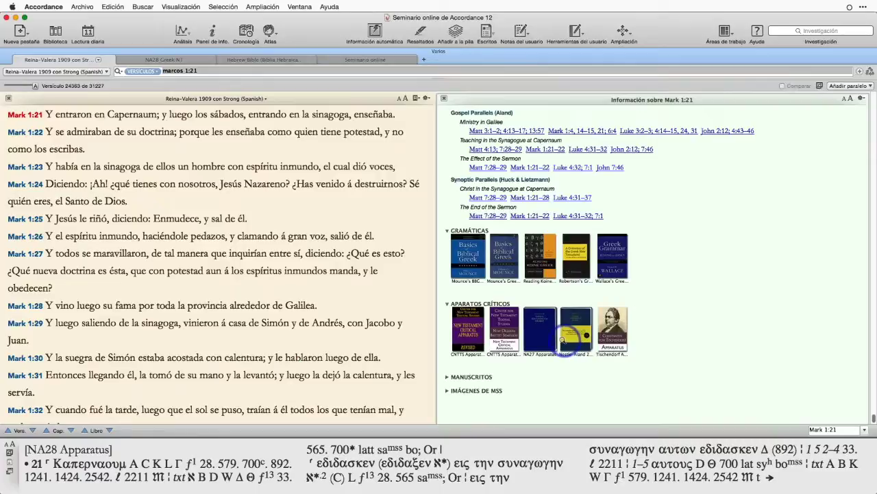
pyautogui.moveTo(545, 337)
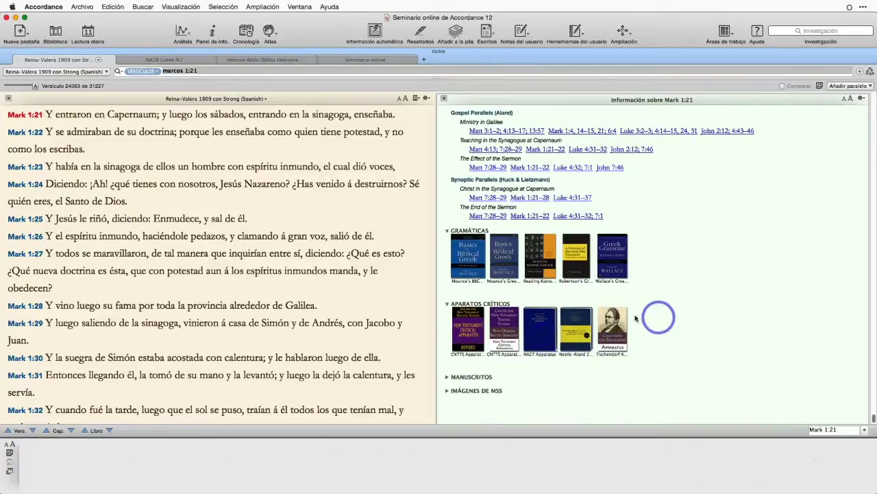
pyautogui.moveTo(505, 333)
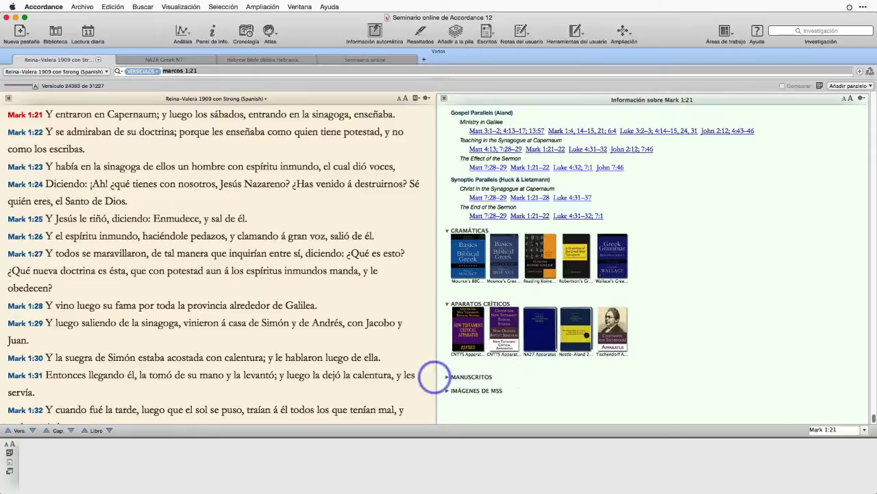
# - Expand the Manuscritos section and preview the Codex Sinaiticus text of Mark 1:21
pyautogui.click(447, 377)
pyautogui.scroll(-3, 817, 308)
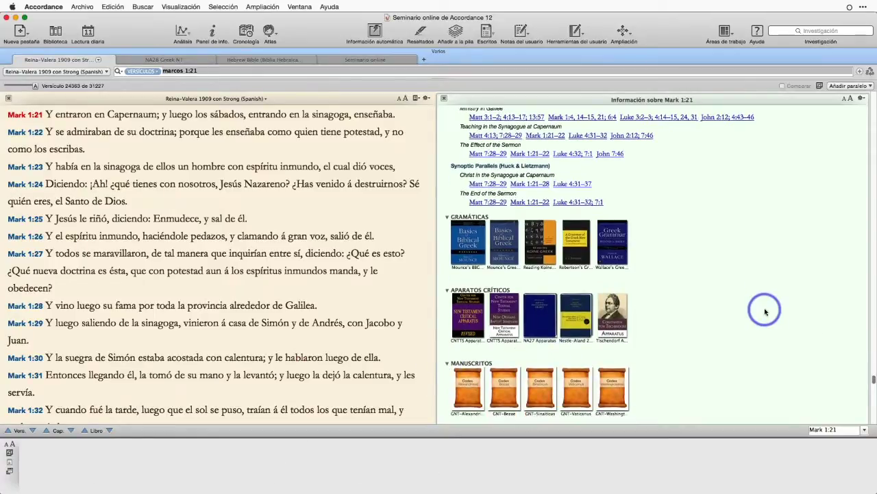
pyautogui.moveTo(482, 343)
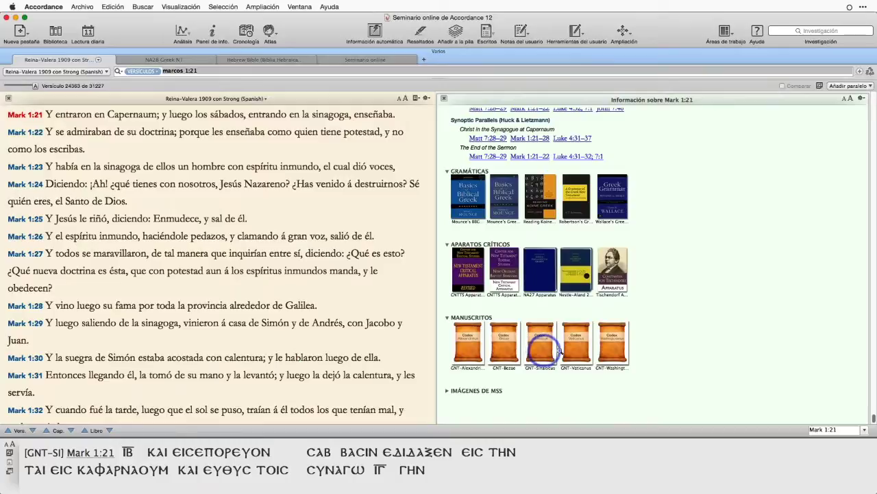
# - Expand the Imágenes de MSS section, open the Codex Sinaiticus image for Mark 1:21, zoom into its columns and close it
pyautogui.click(446, 393)
pyautogui.scroll(-2, 750, 331)
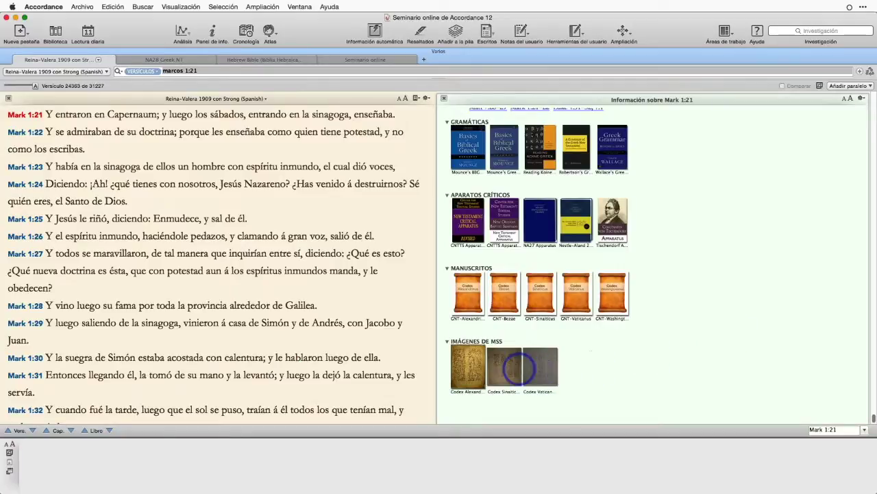
pyautogui.click(505, 368)
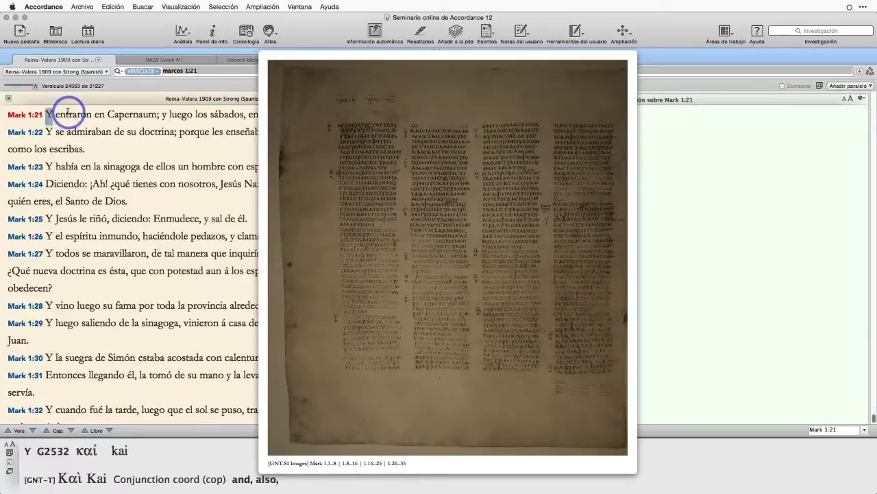
pyautogui.click(285, 67)
pyautogui.click(285, 66)
pyautogui.click(285, 67)
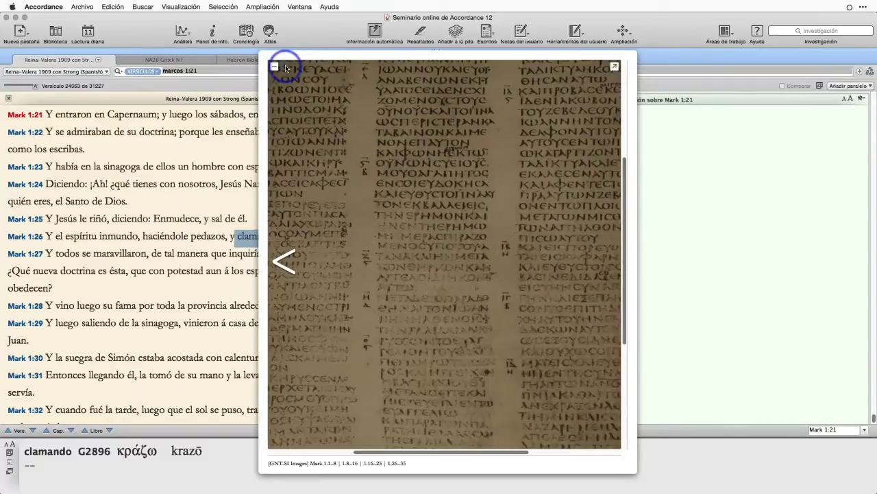
pyautogui.click(285, 67)
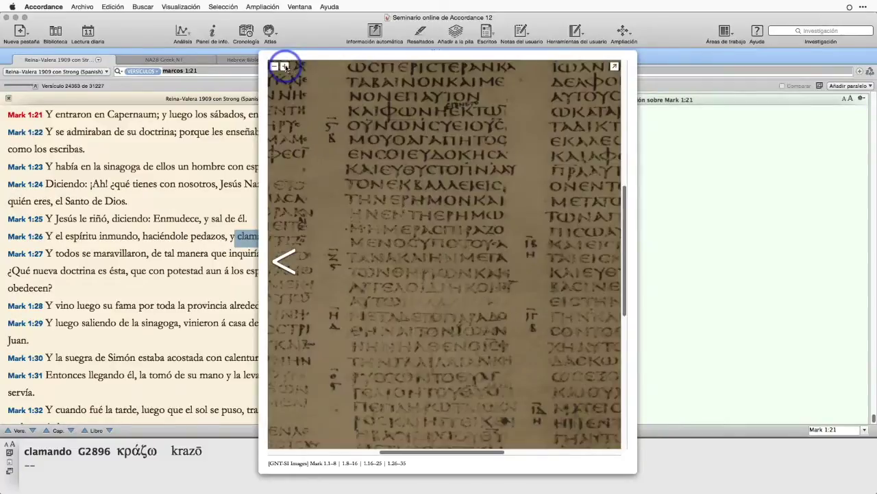
pyautogui.click(690, 203)
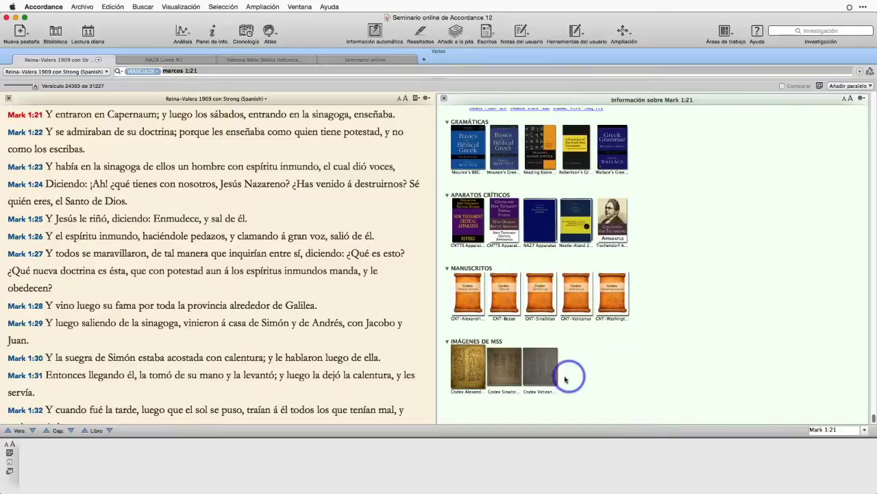
pyautogui.scroll(5, 716, 339)
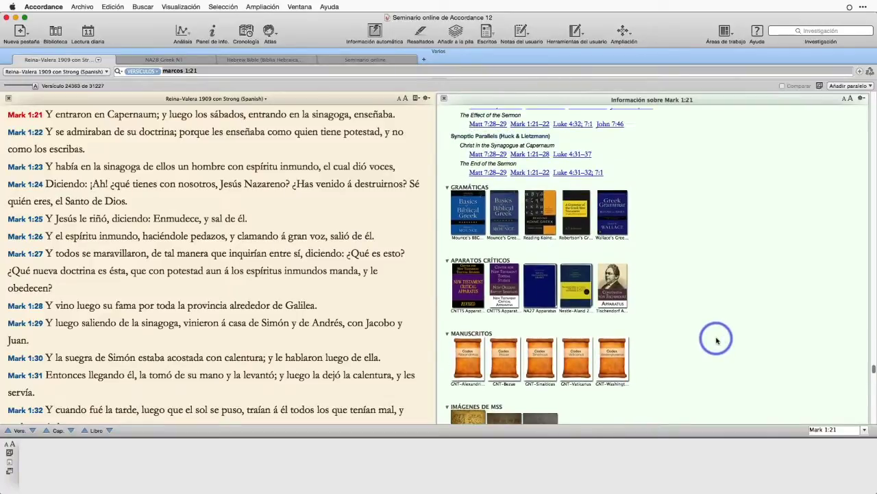
pyautogui.scroll(6, 716, 338)
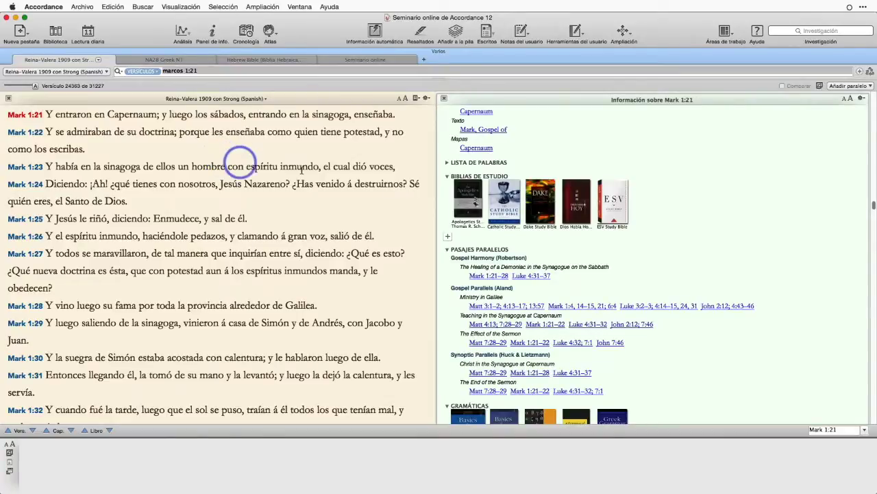
pyautogui.scroll(3, 763, 192)
pyautogui.scroll(2, 765, 197)
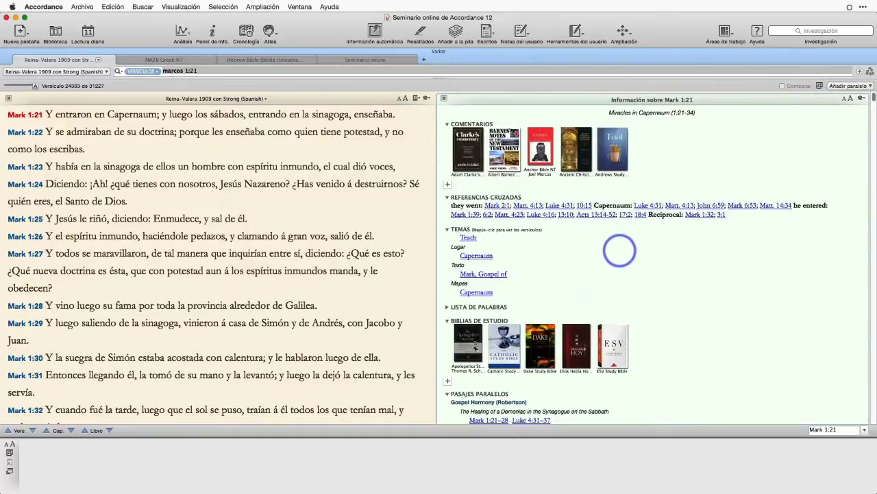
# - Open the Accordance preferences and look through the Visualización texto, Visualización, Ampliación and General settings
pyautogui.click(45, 8)
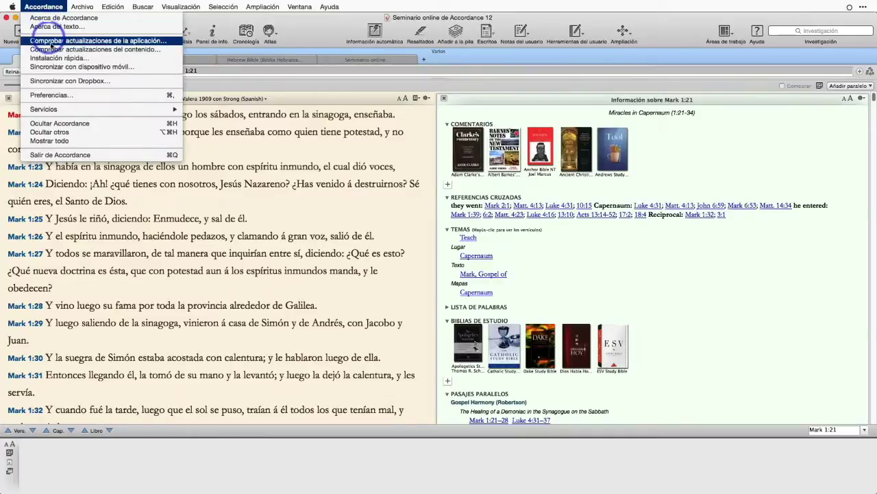
pyautogui.moveTo(130, 9)
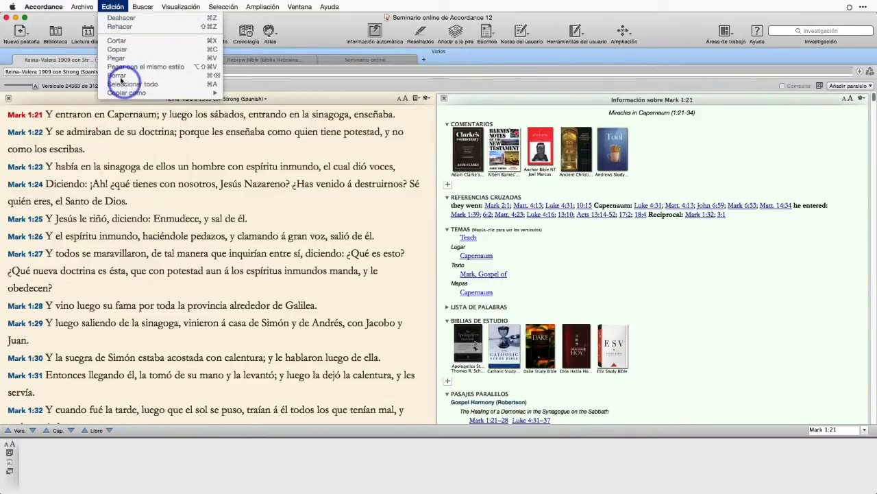
pyautogui.moveTo(44, 7)
pyautogui.click(52, 94)
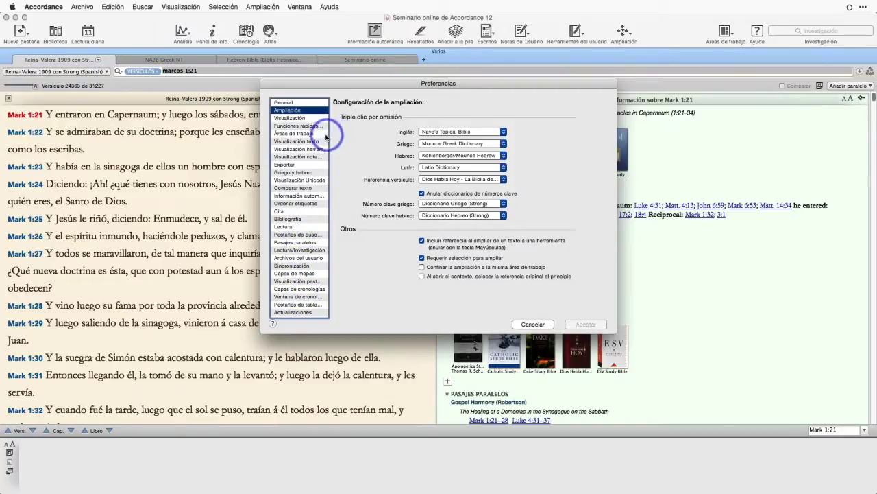
pyautogui.click(294, 141)
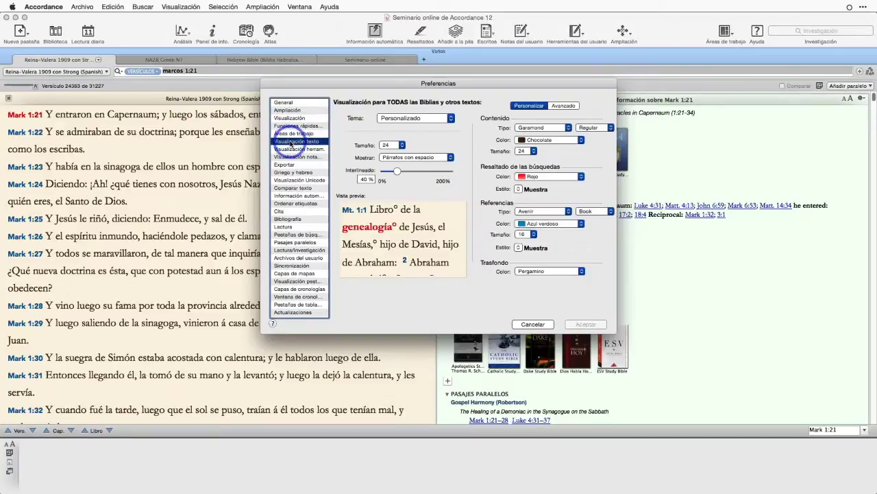
pyautogui.click(288, 119)
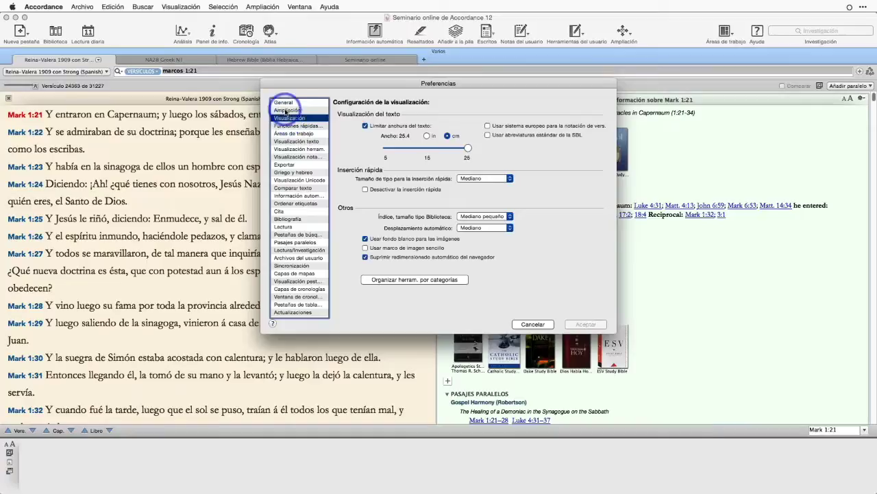
pyautogui.click(286, 111)
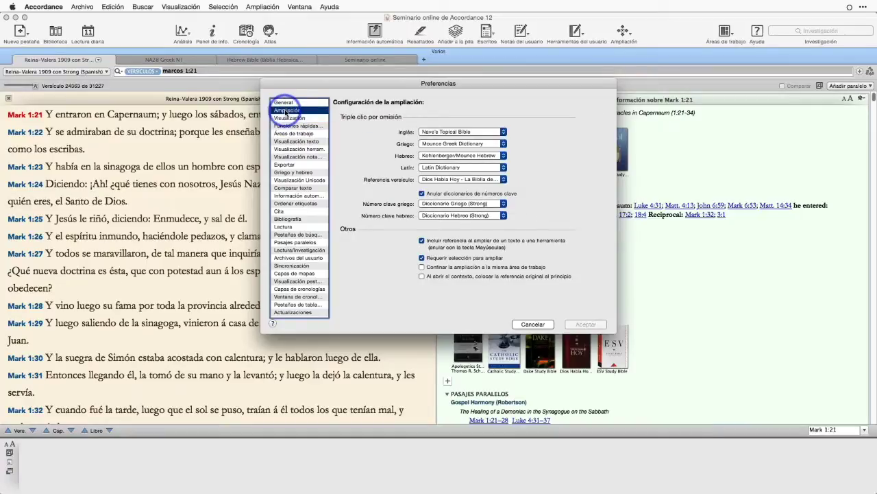
pyautogui.click(287, 103)
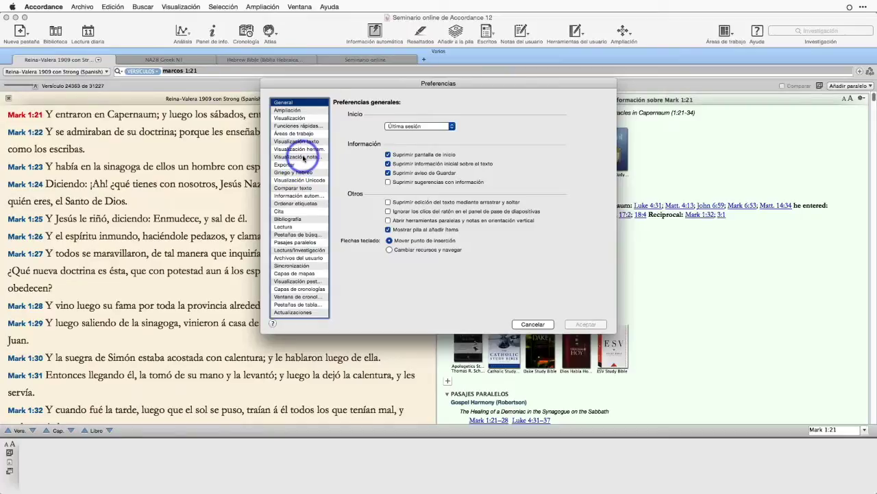
# - Enable Añadir Panel de información in the preferences for new search tabs and accept the change
pyautogui.click(297, 236)
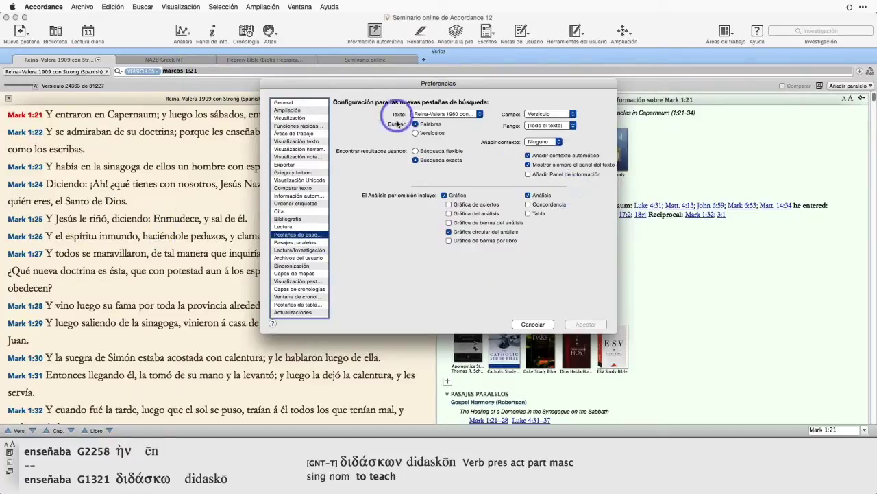
pyautogui.click(528, 174)
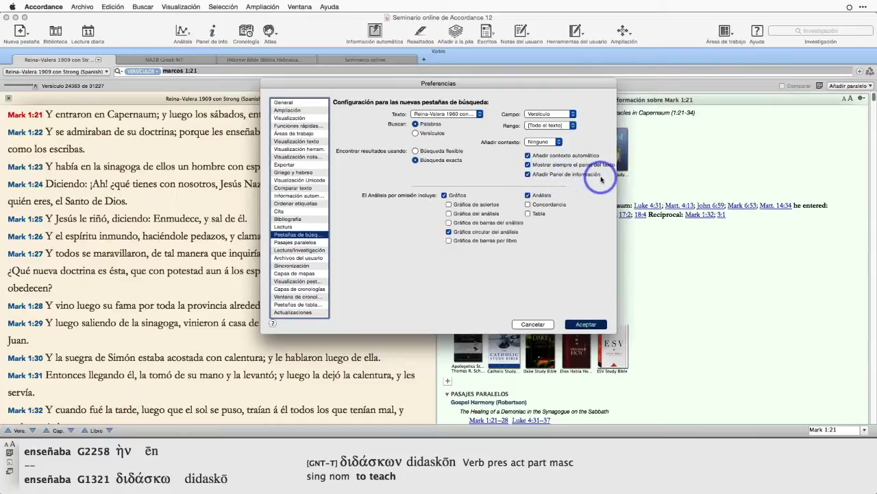
pyautogui.click(586, 324)
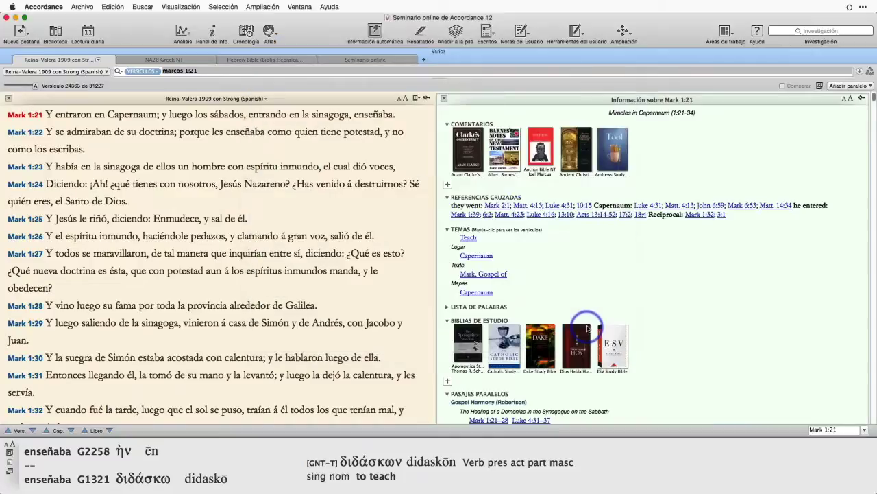
# - Open the Nueva Versión Internacional (Spanish) from the Spanish modern Bibles in a new tab
pyautogui.click(80, 8)
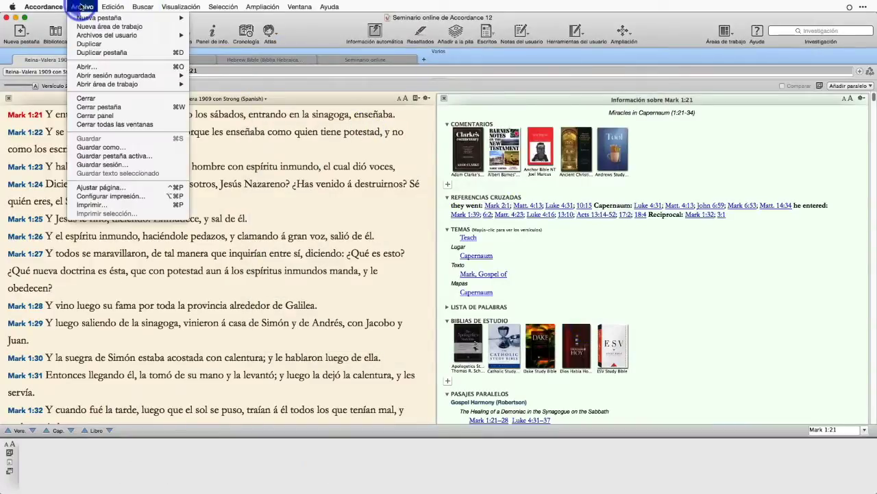
pyautogui.moveTo(96, 18)
pyautogui.moveTo(236, 26)
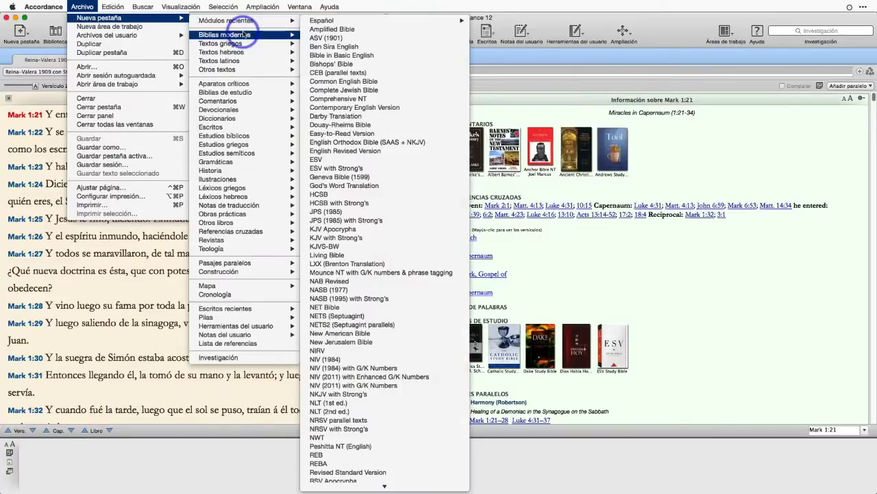
pyautogui.moveTo(327, 25)
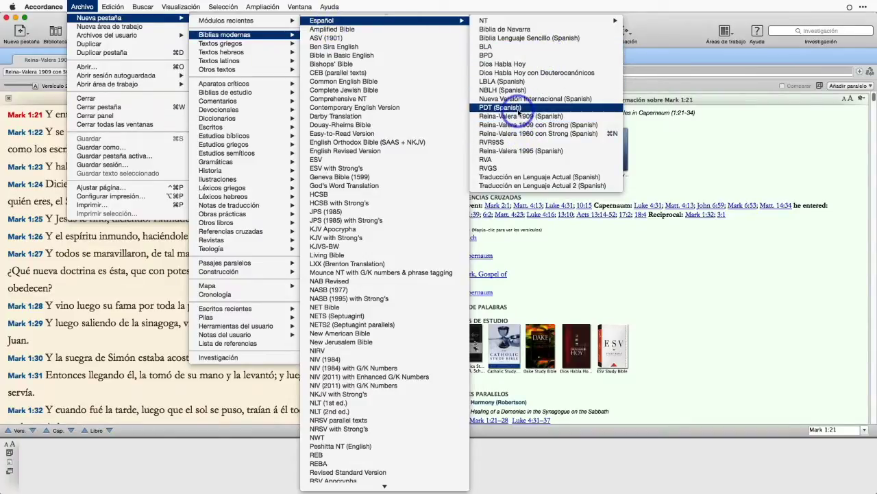
pyautogui.click(534, 99)
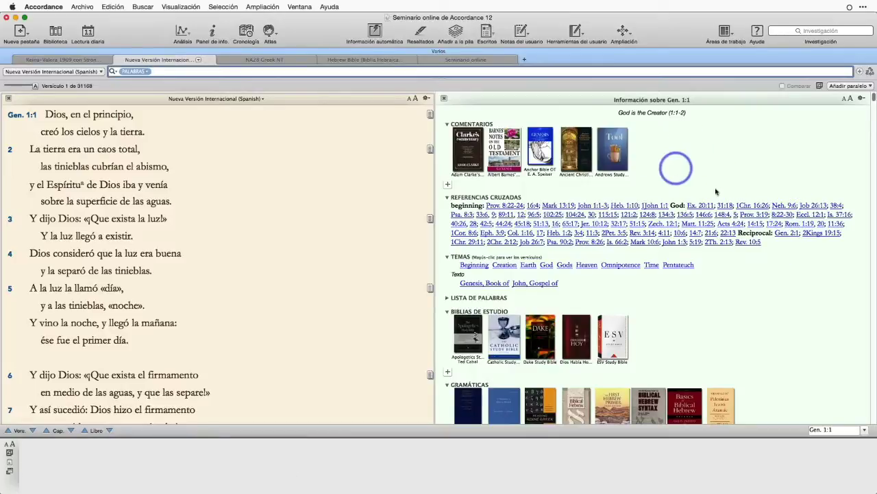
# - Look through the Genesis 1:1 information pane and preview the Pratico-Van Pelt Hebrew grammar entry
pyautogui.scroll(-8, 777, 304)
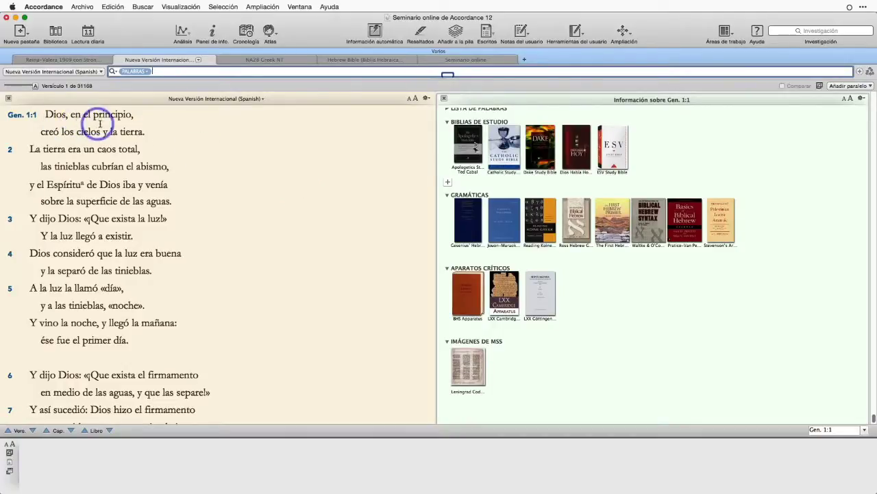
pyautogui.moveTo(475, 301)
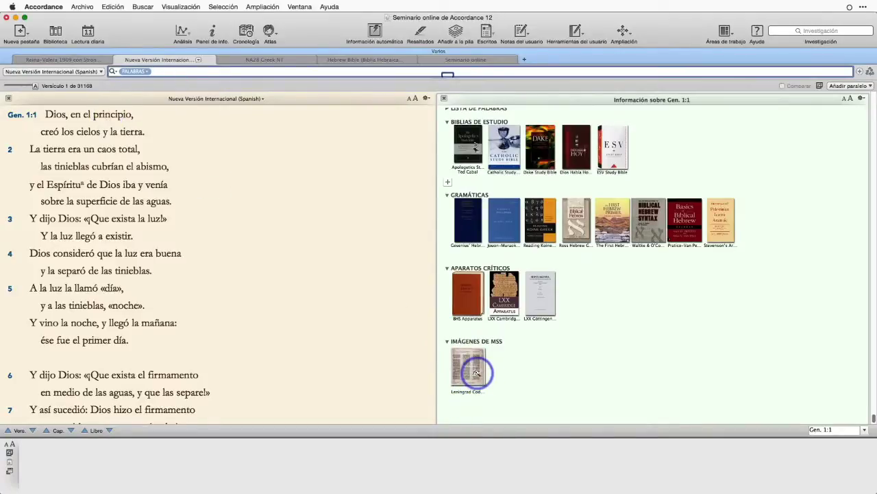
pyautogui.scroll(3, 568, 386)
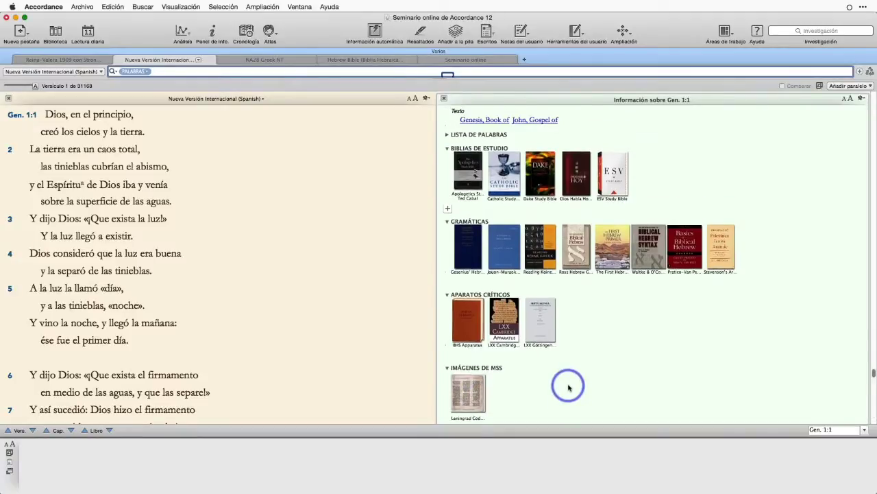
pyautogui.scroll(3, 568, 386)
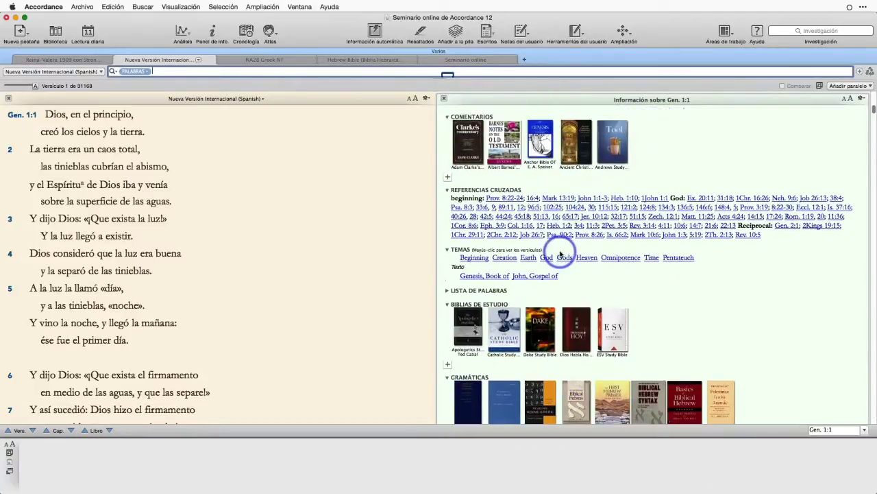
pyautogui.moveTo(648, 400)
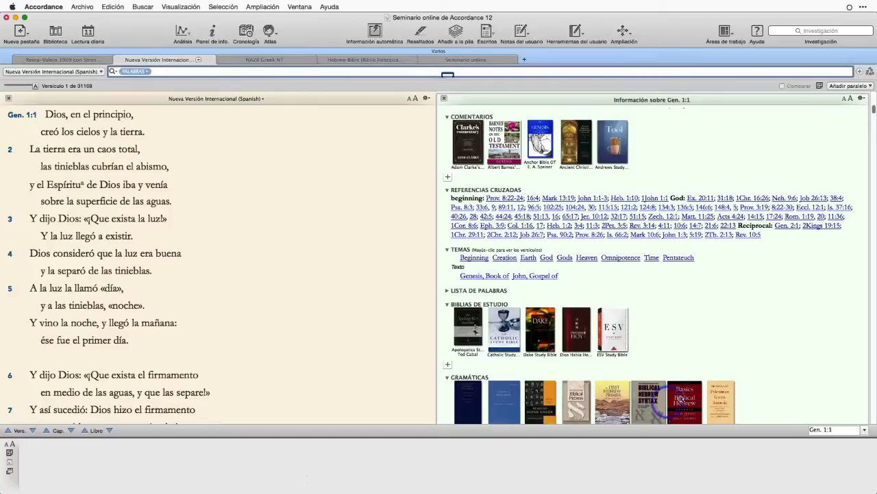
pyautogui.moveTo(688, 397)
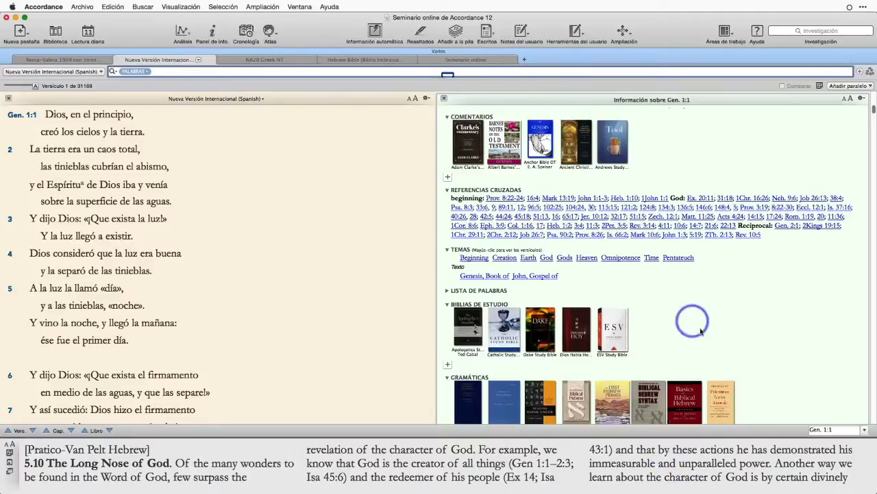
# - Preview the ESV Study Bible note on Genesis 1:1, open it in its own pane and close that pane
pyautogui.moveTo(614, 327)
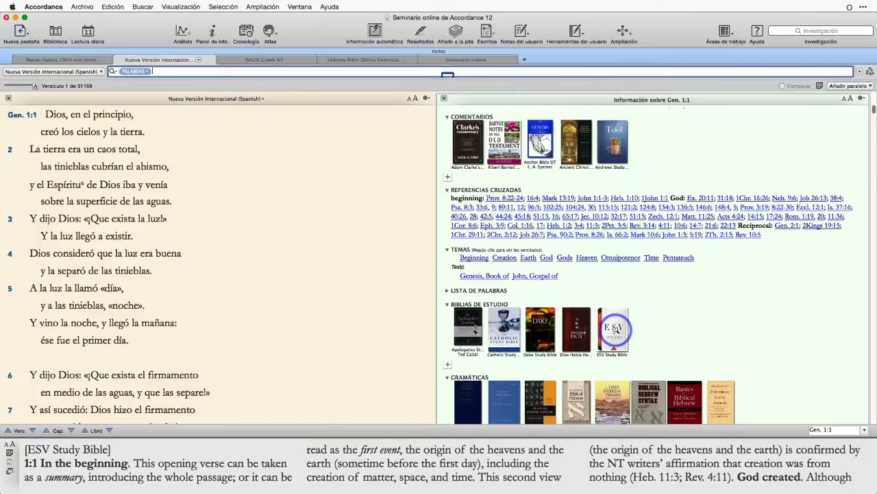
pyautogui.click(615, 328)
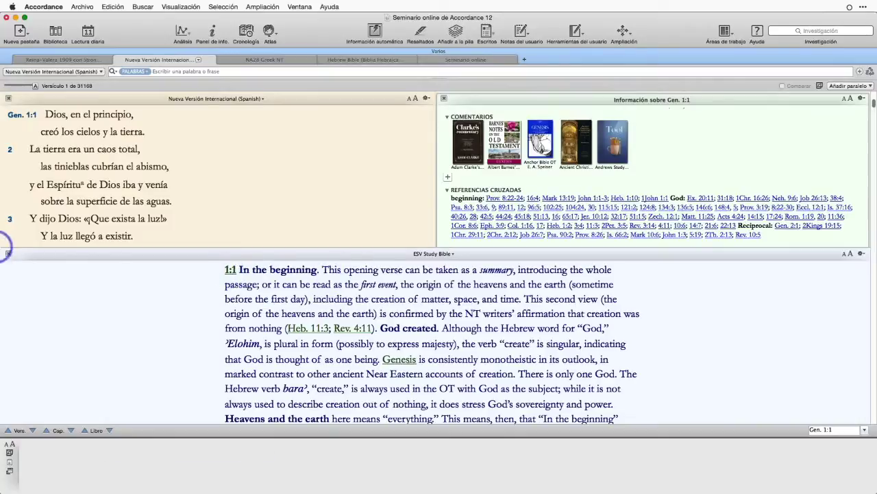
pyautogui.click(9, 254)
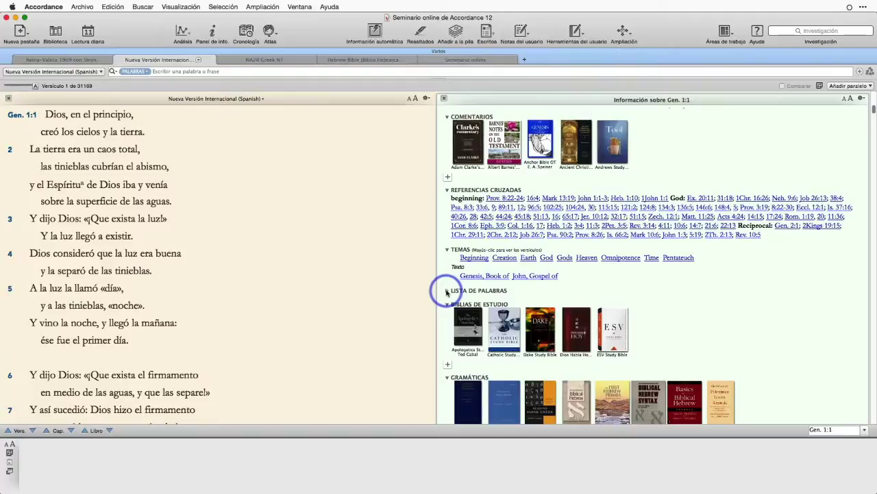
# - Revisit the Reina-Valera 1909 tab, close the Nueva Versión Internacional tab and switch to the NA28 Greek NT tab
pyautogui.click(77, 61)
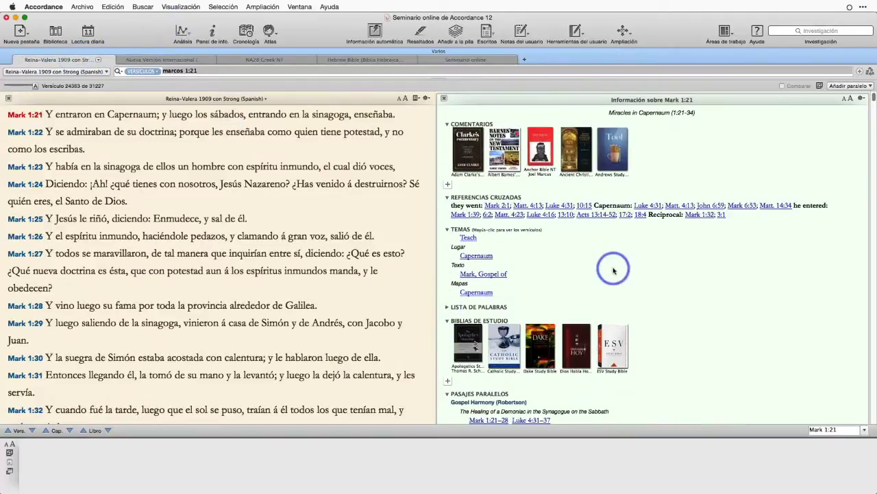
pyautogui.scroll(-3, 612, 269)
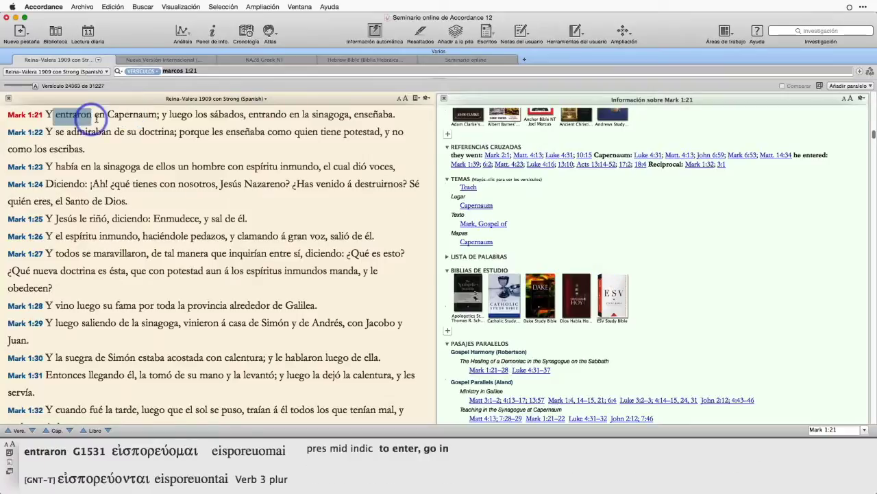
pyautogui.click(172, 61)
pyautogui.click(121, 60)
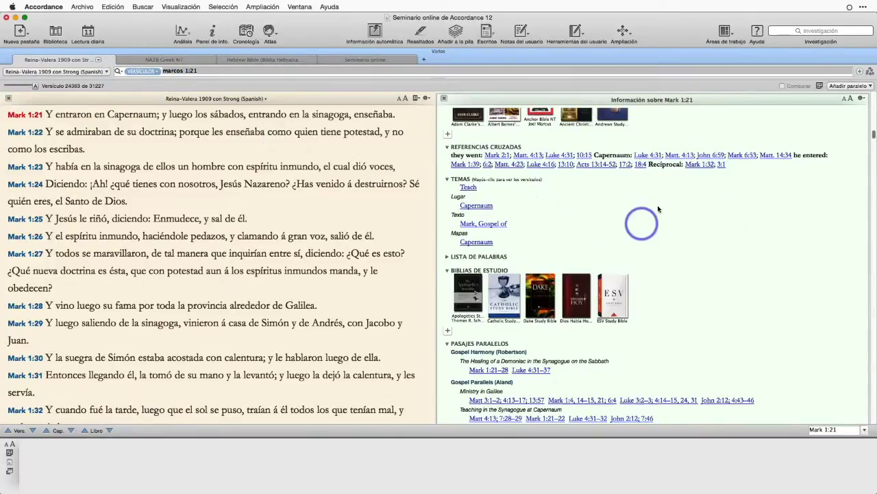
pyautogui.click(195, 61)
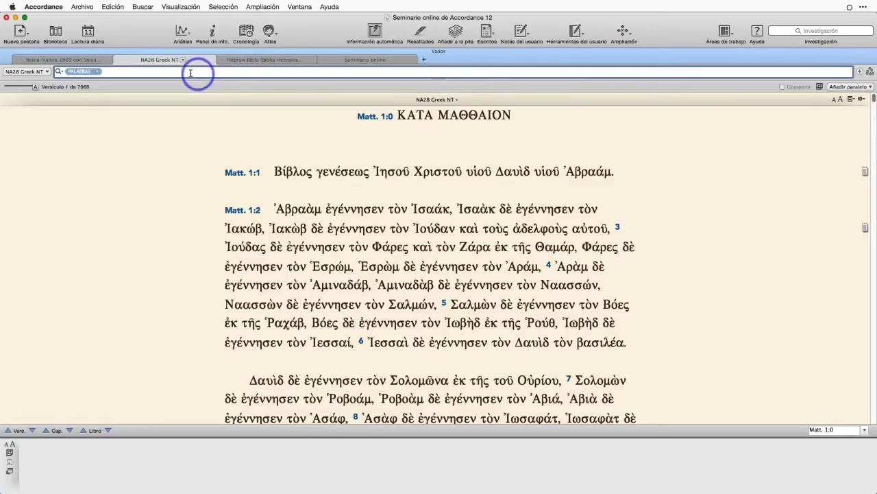
# - Switch to the Reina-Valera 1909 tab, expand the word list in the Mark 1:21 information pane and enlarge the pane's text
pyautogui.click(78, 60)
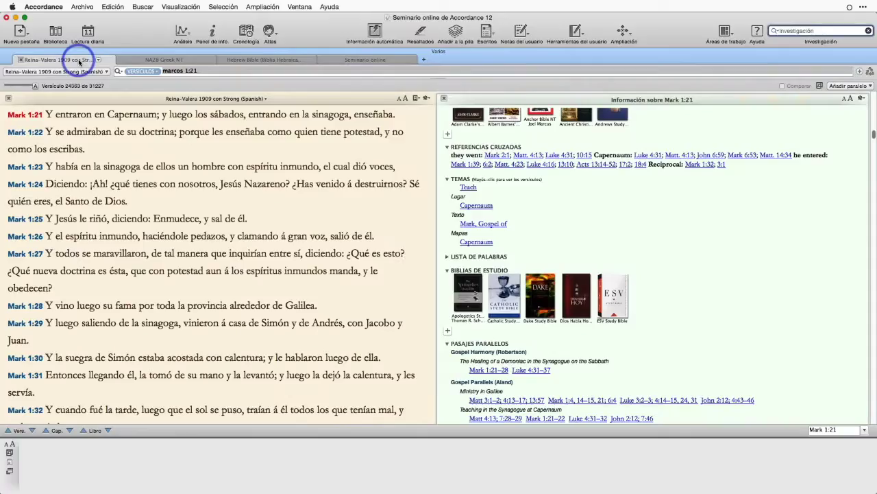
pyautogui.click(447, 257)
pyautogui.click(850, 99)
pyautogui.click(850, 98)
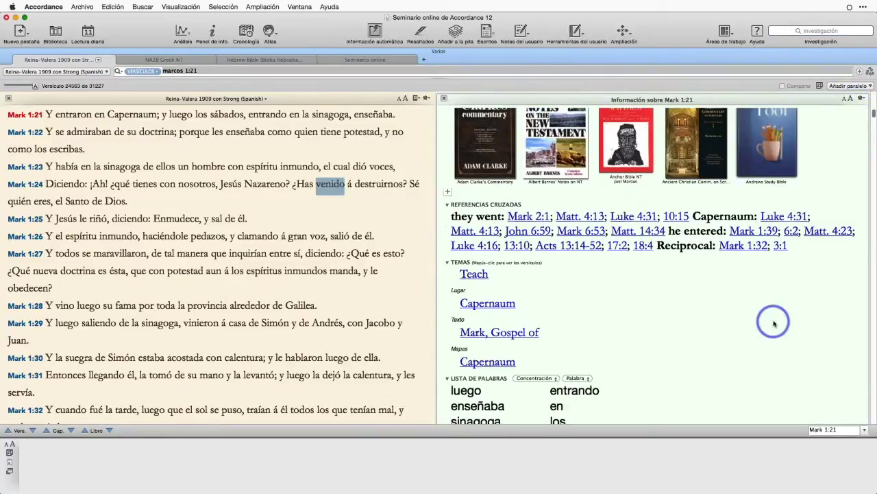
pyautogui.scroll(-10, 774, 324)
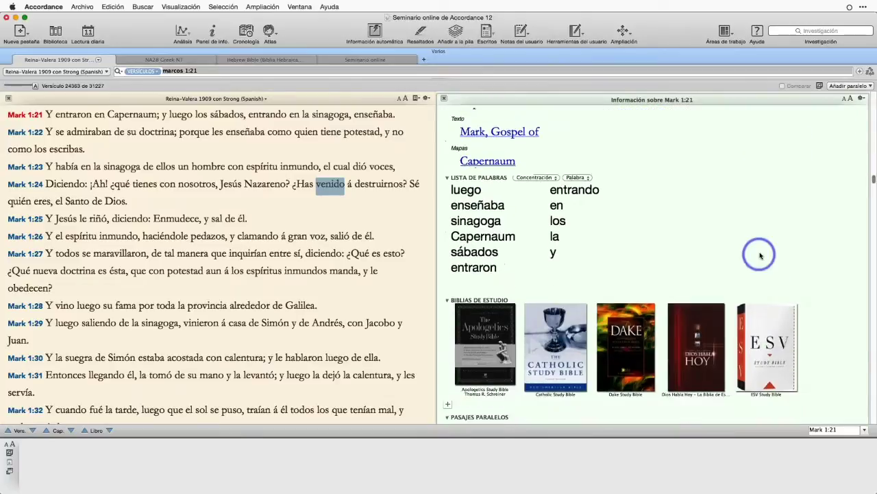
pyautogui.scroll(-2, 760, 256)
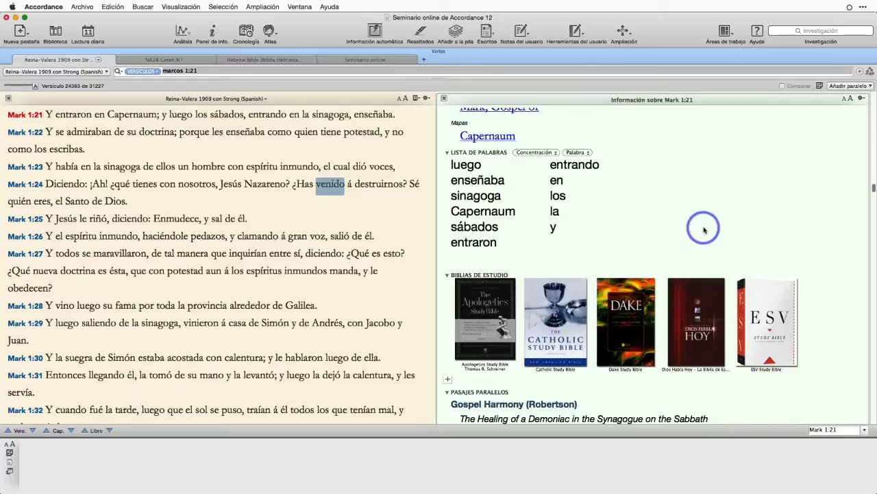
pyautogui.click(232, 320)
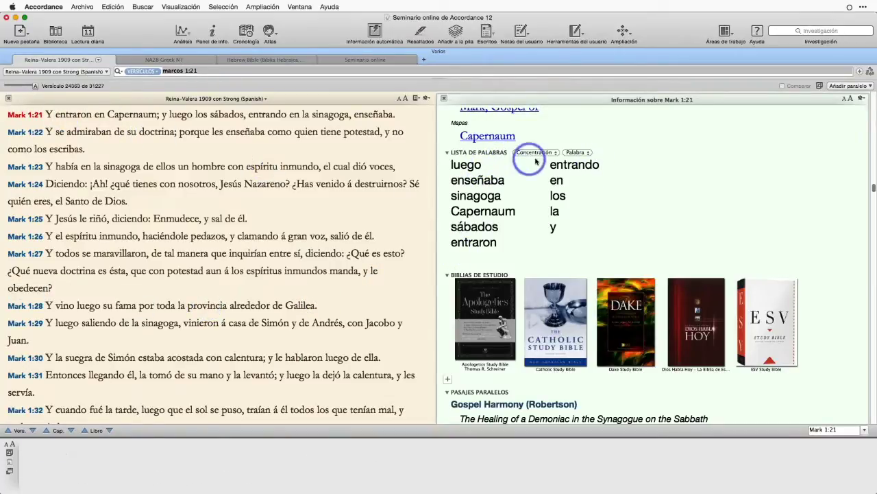
# - Show the Mark 1:21 word list by key number (Nº clave) and sort it by Número
pyautogui.click(588, 153)
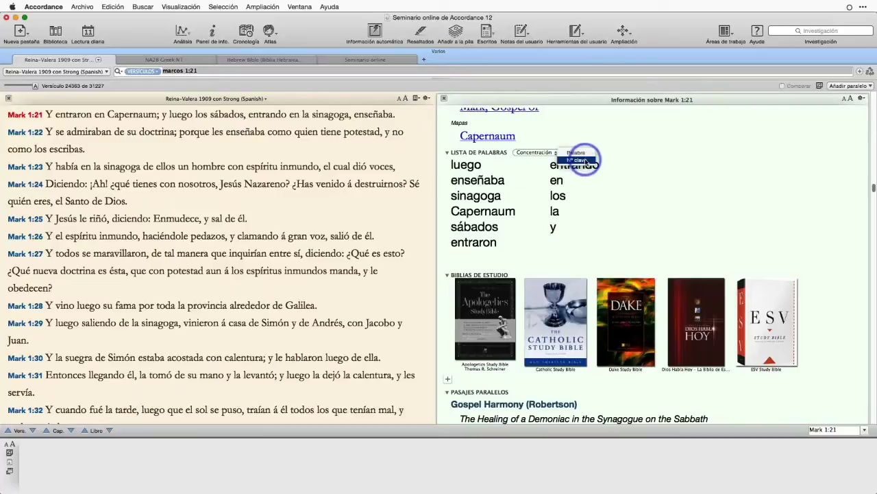
pyautogui.click(576, 159)
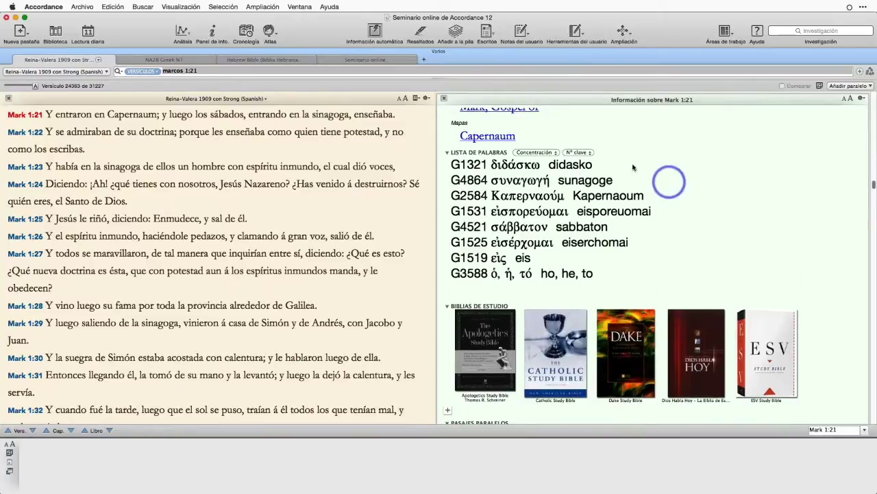
pyautogui.click(555, 152)
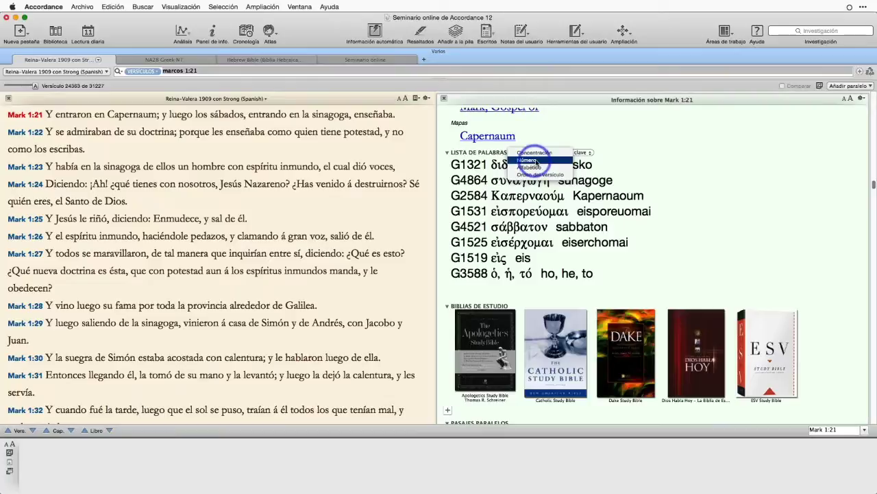
pyautogui.click(535, 160)
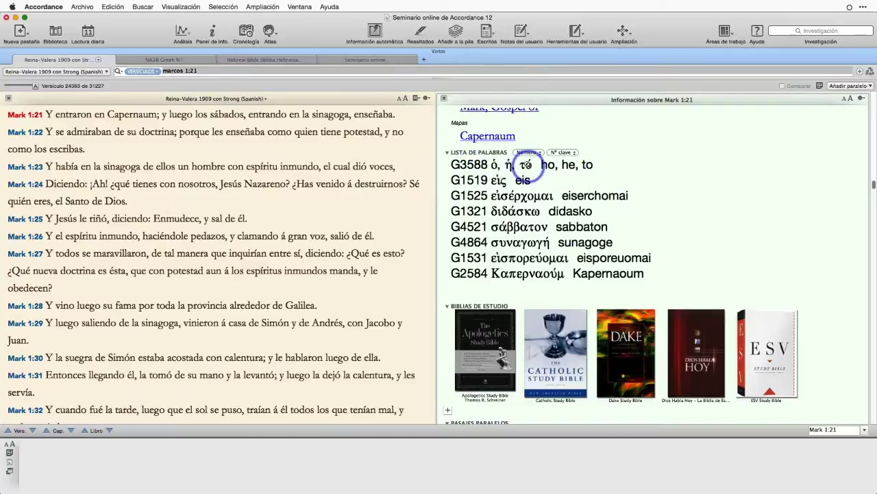
# - Re-sort the word list by Alfabético, and finally by Orden del versículo
pyautogui.click(537, 153)
pyautogui.click(531, 160)
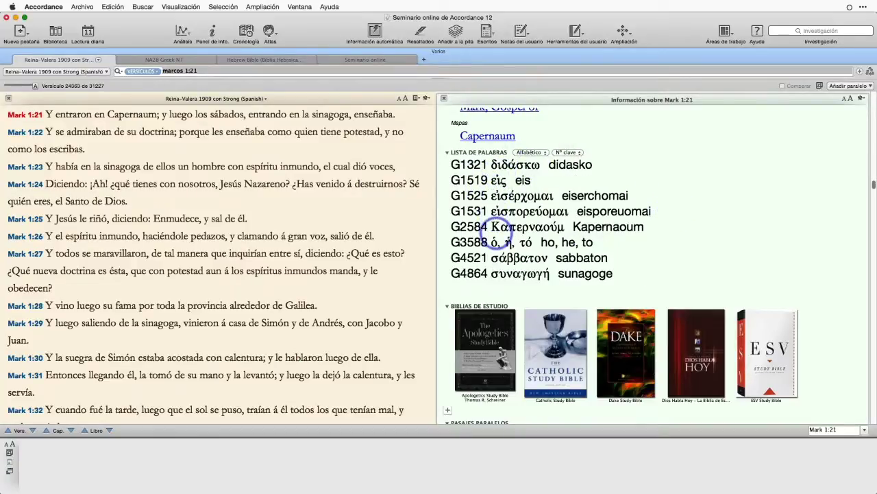
pyautogui.click(546, 155)
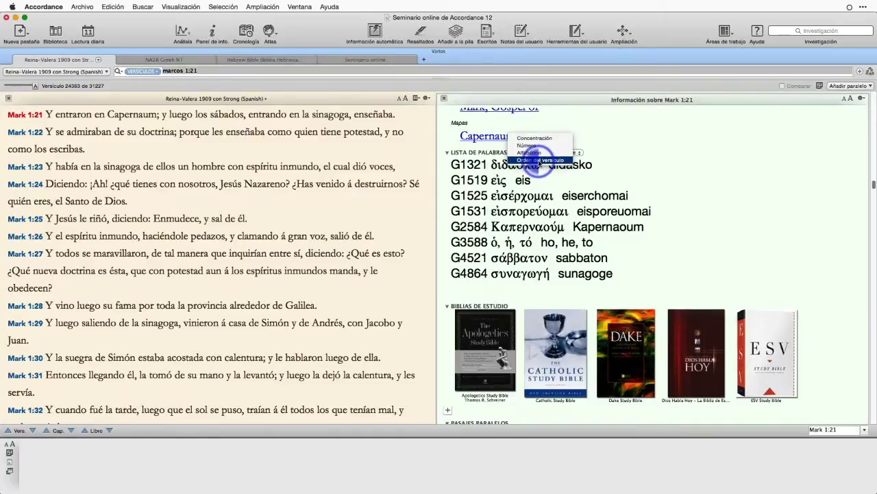
pyautogui.click(541, 159)
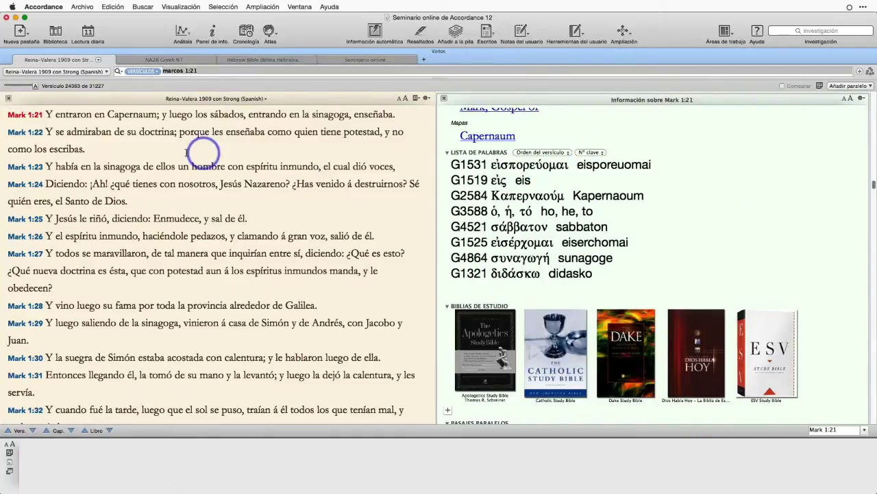
# - Magnify the key numbers in the word list and search the Reina-Valera 1909 for Kapernaoum, G2584
pyautogui.moveTo(49, 114)
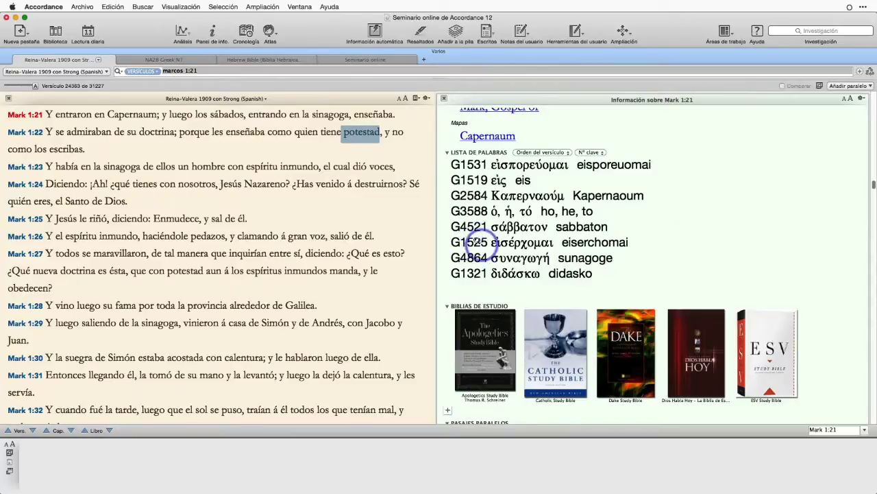
pyautogui.press('alt')
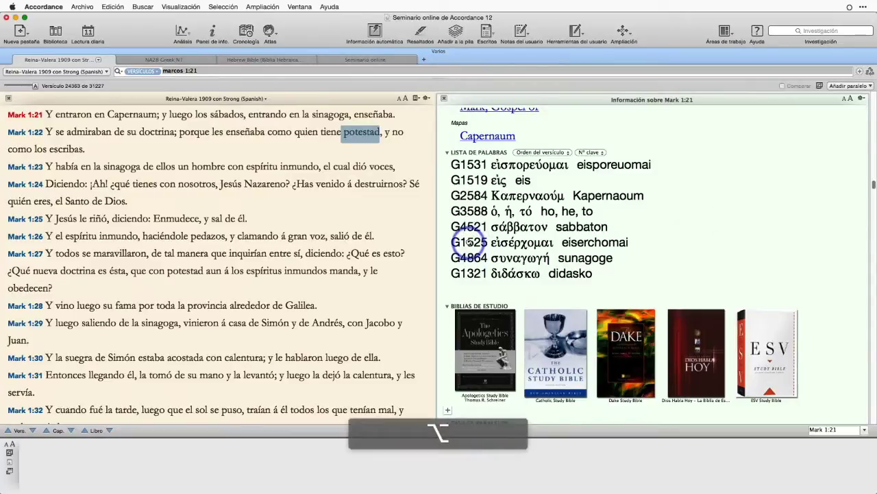
pyautogui.hotkey('alt', 'z')
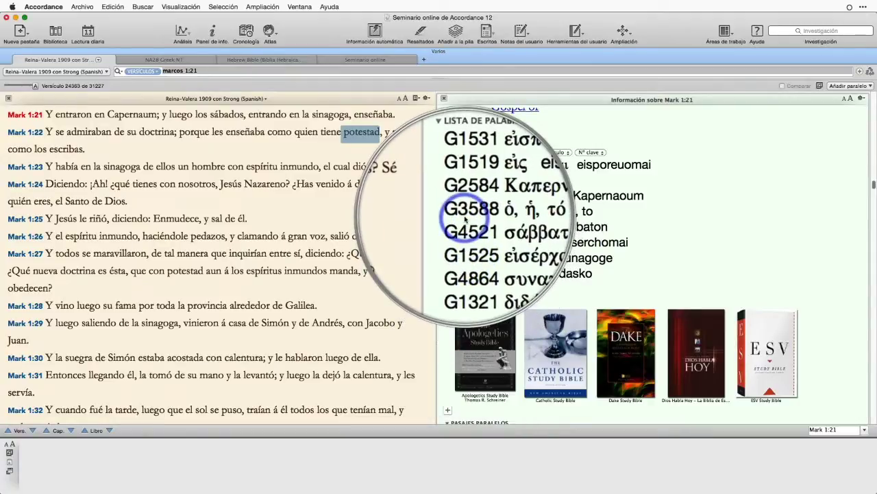
pyautogui.hotkey('alt', 'z')
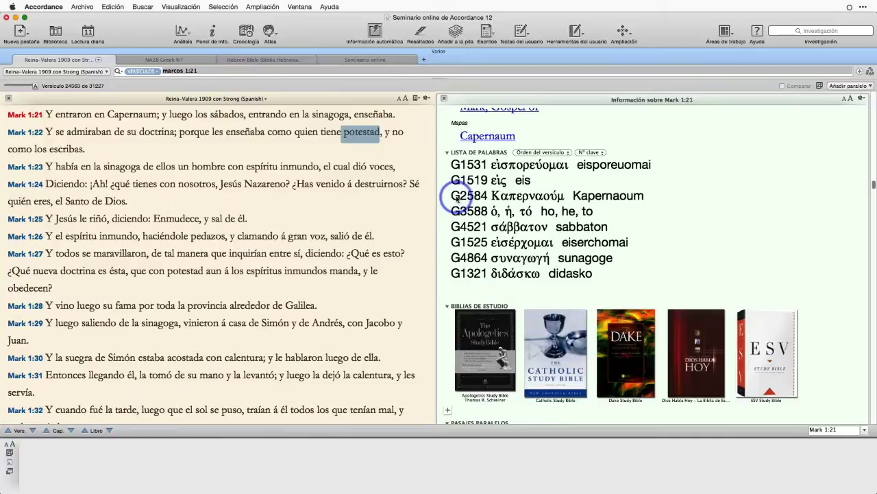
pyautogui.click(457, 198)
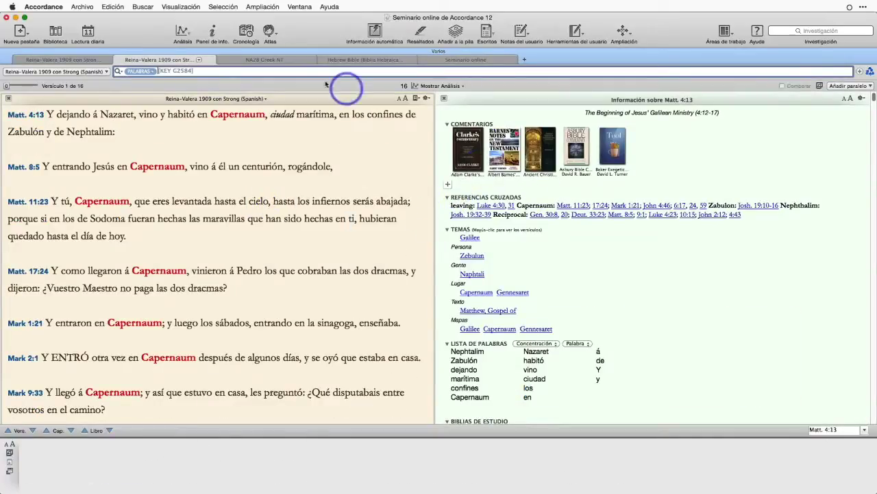
# - Compare the Mark 1:21 tab with the G2584 results, examine the search expression and close the results tab
pyautogui.click(71, 60)
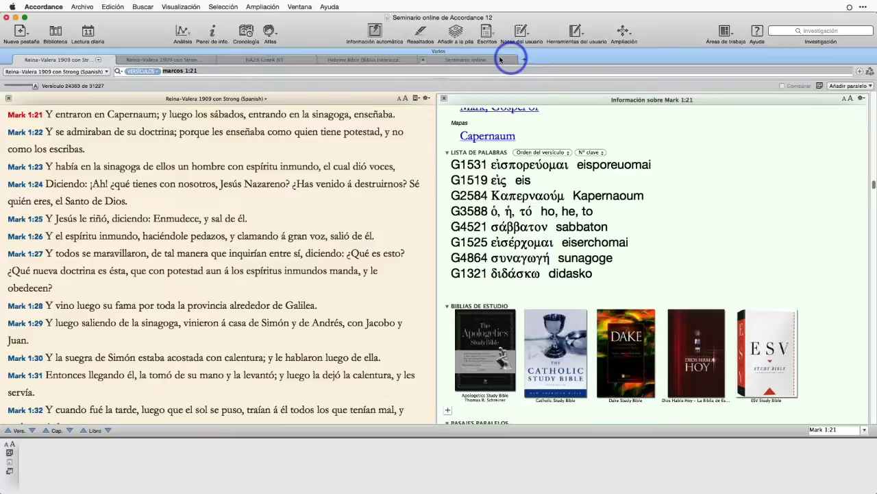
pyautogui.click(160, 60)
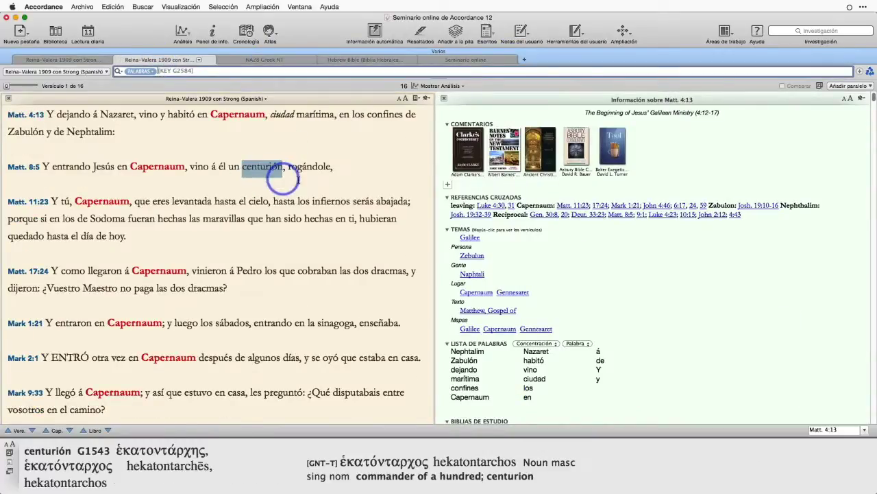
pyautogui.moveTo(219, 224)
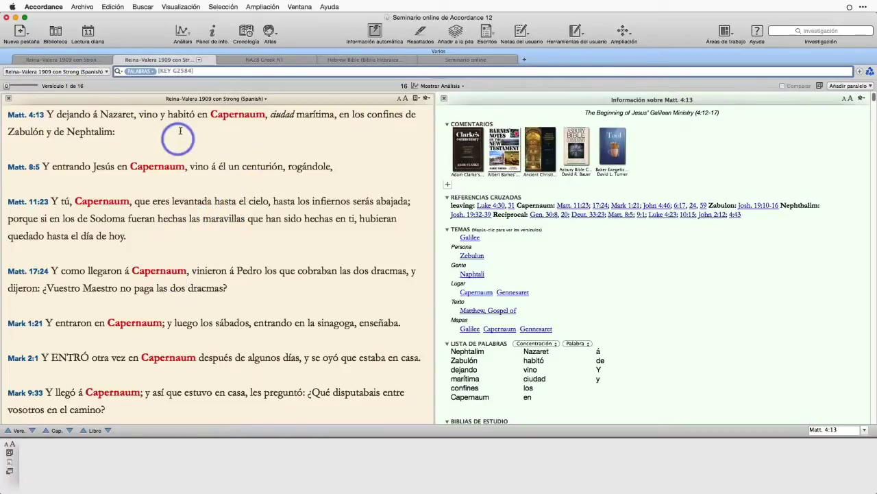
pyautogui.click(194, 70)
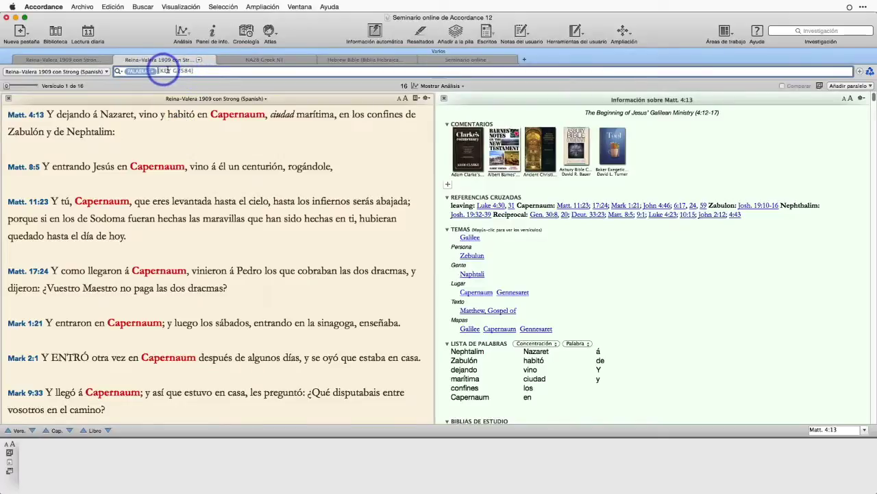
pyautogui.click(158, 70)
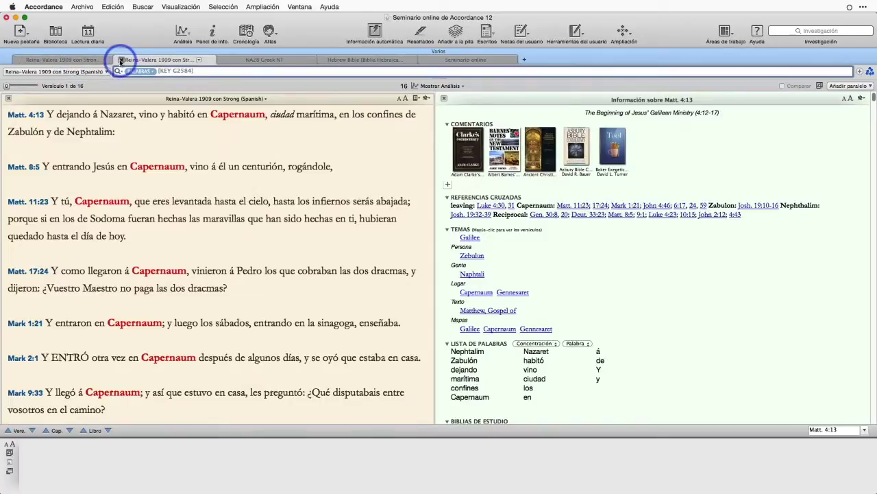
pyautogui.click(120, 60)
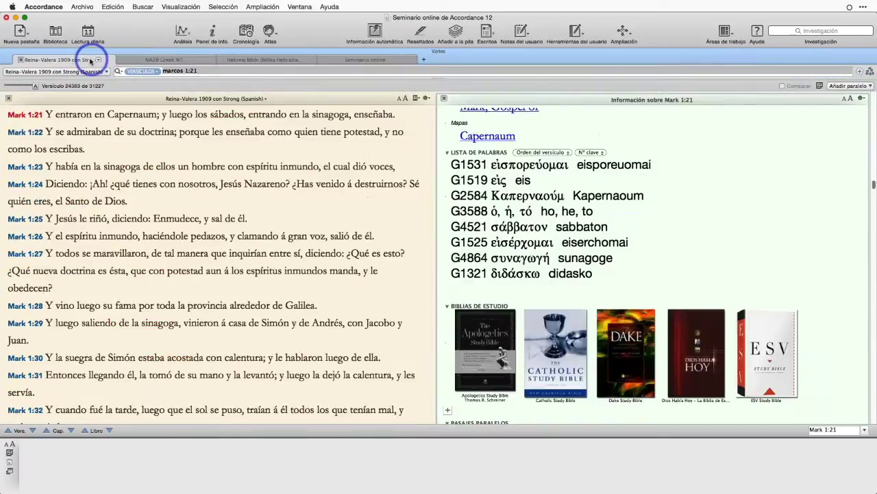
# - Show the word list as Palabra again and sort it by Concentración
pyautogui.click(591, 152)
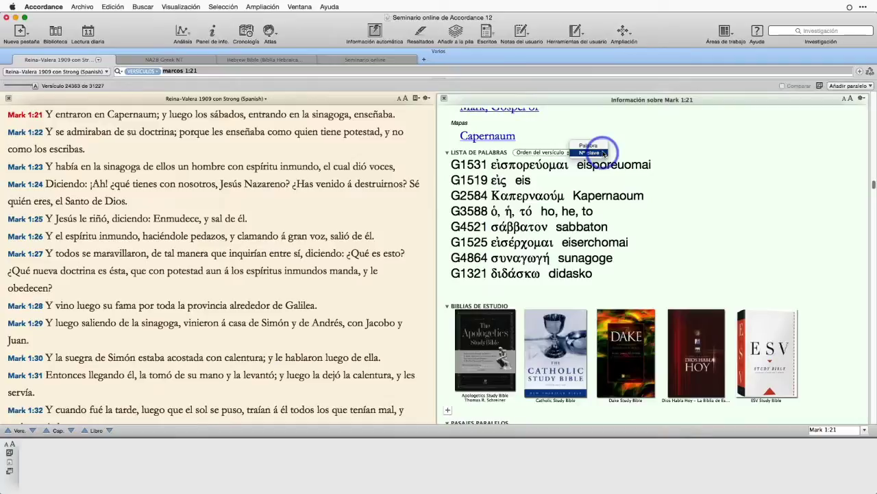
pyautogui.click(588, 145)
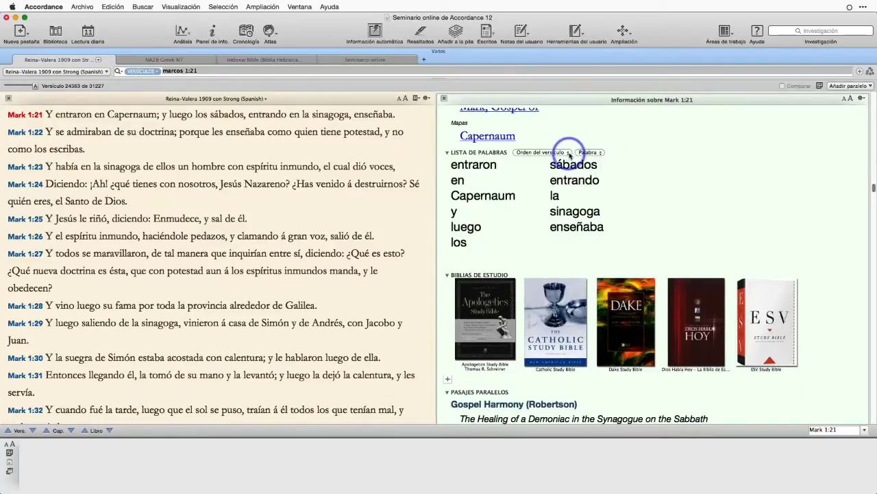
pyautogui.click(567, 153)
pyautogui.click(551, 131)
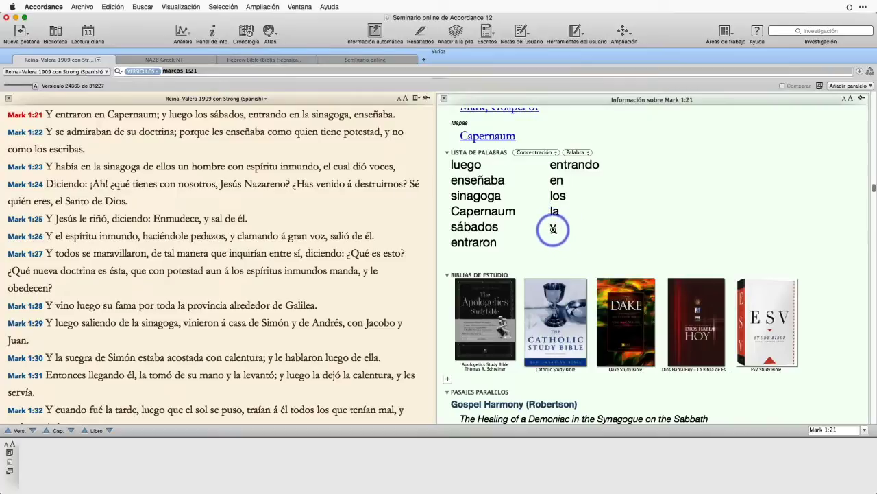
# - Show the word list by Nº clave, reduce the information pane's text size and enlarge it again
pyautogui.click(586, 152)
pyautogui.click(578, 159)
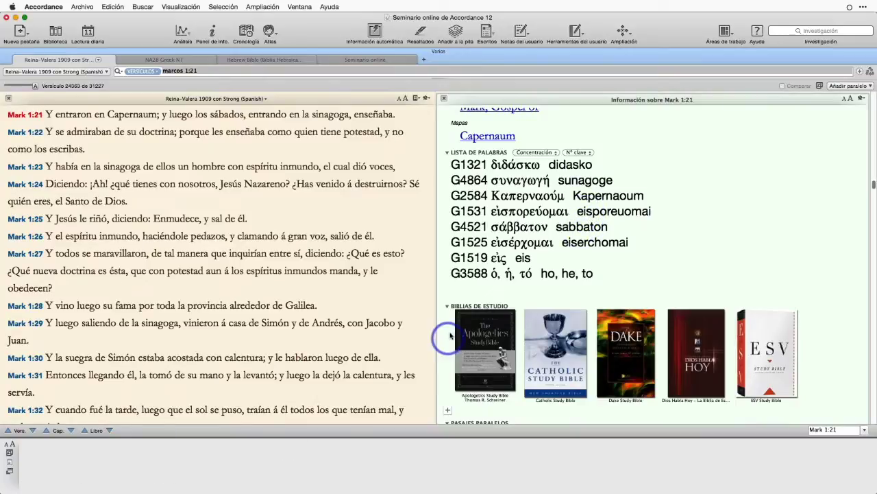
pyautogui.click(591, 153)
pyautogui.click(847, 100)
pyautogui.click(843, 100)
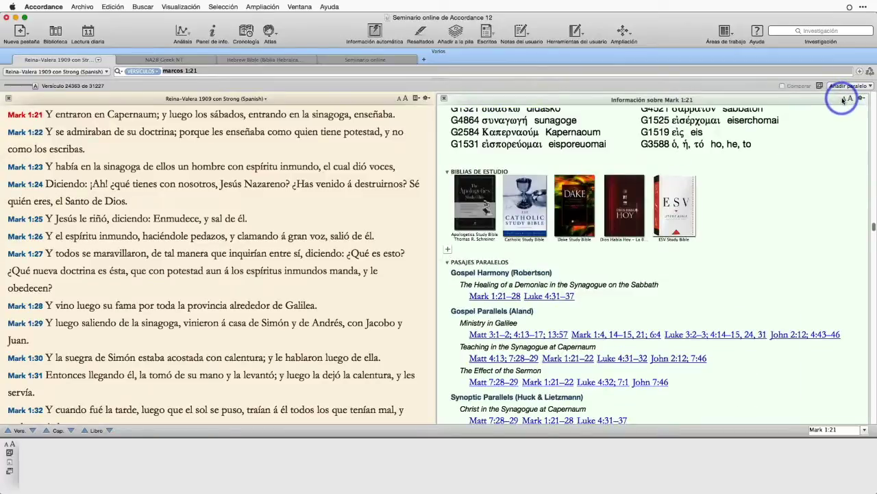
pyautogui.scroll(4, 789, 208)
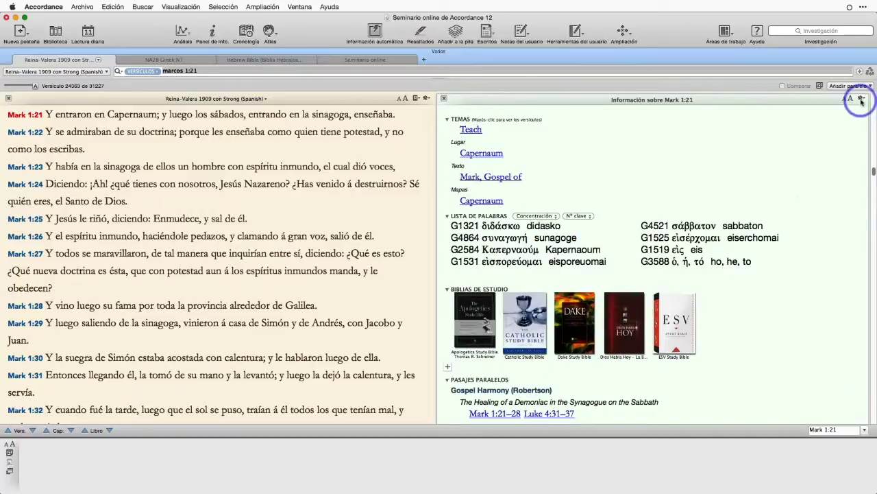
pyautogui.click(851, 100)
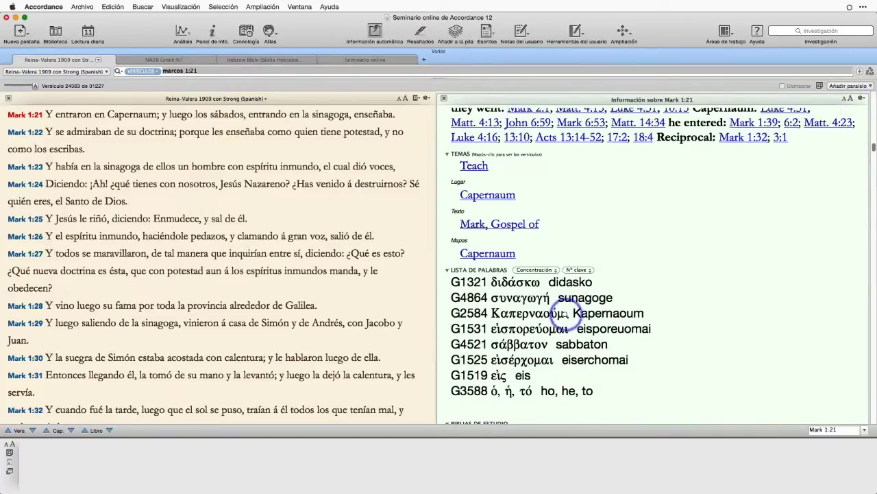
# - Return the word list to Palabra and look up the Strong's details for "entrando" in Mark 1:21
pyautogui.click(585, 269)
pyautogui.click(576, 263)
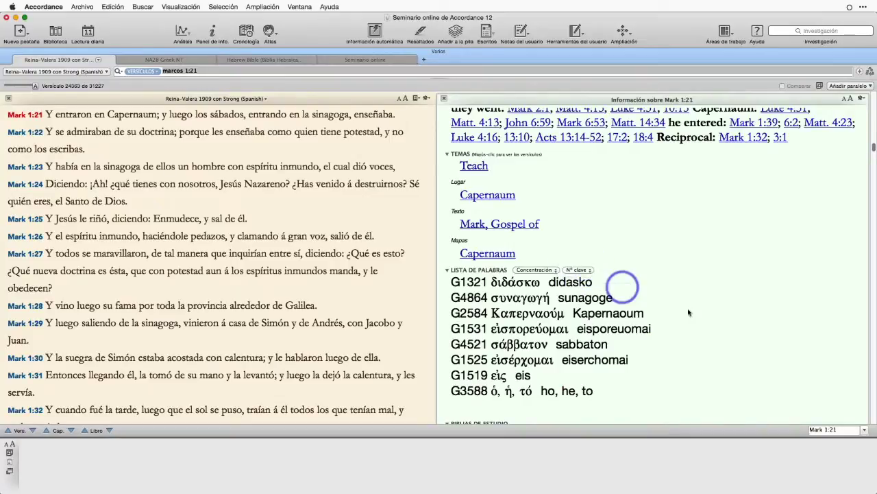
pyautogui.scroll(-1, 719, 321)
pyautogui.scroll(-3, 719, 320)
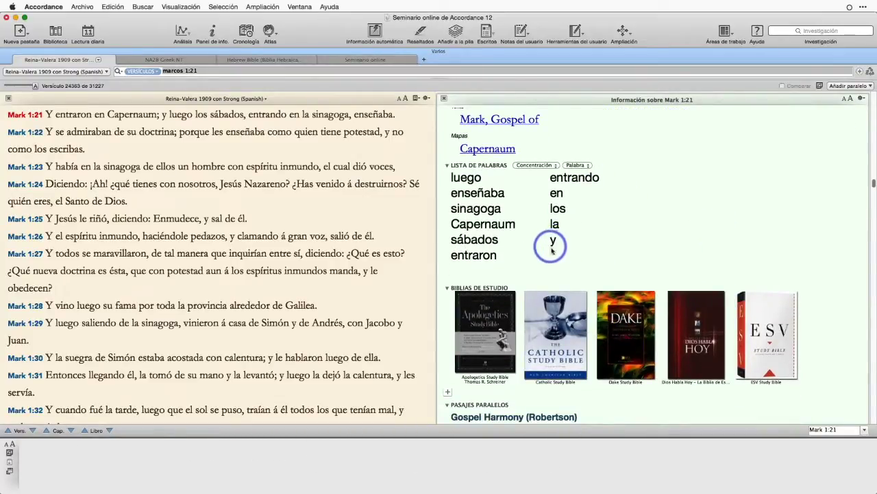
pyautogui.moveTo(283, 135)
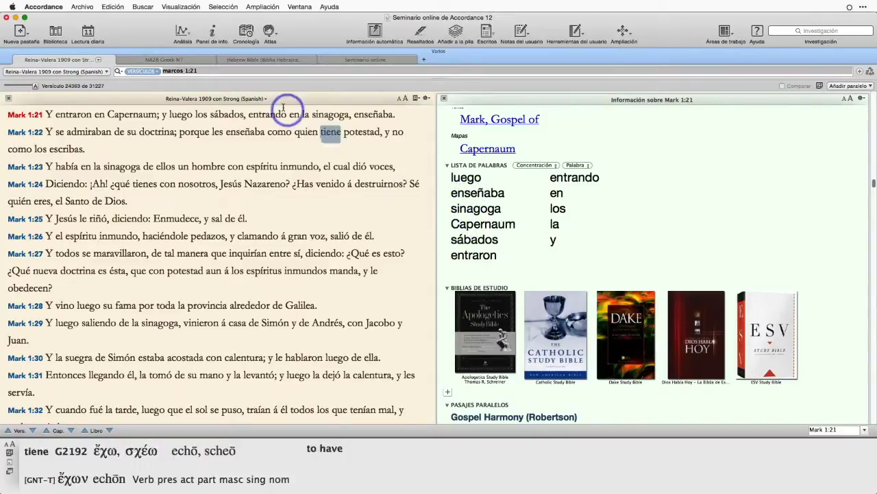
pyautogui.moveTo(266, 114)
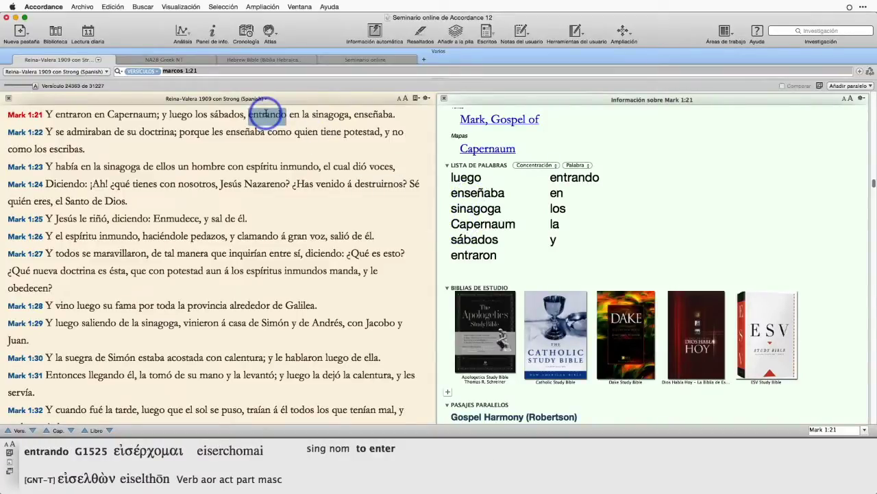